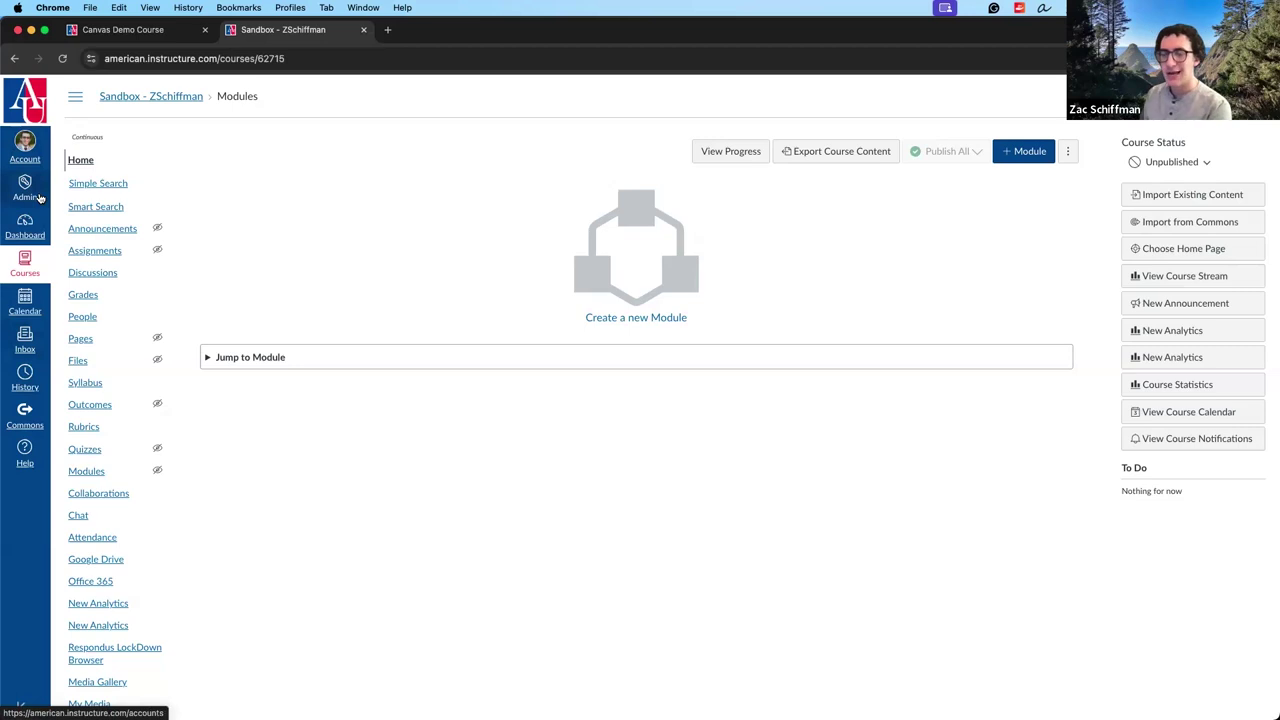
Step: View the sandbox course's Discussions, then its empty Files folder (0% of 3.1 GB used)
{"action": "left_click", "coordinate": [90, 281]}
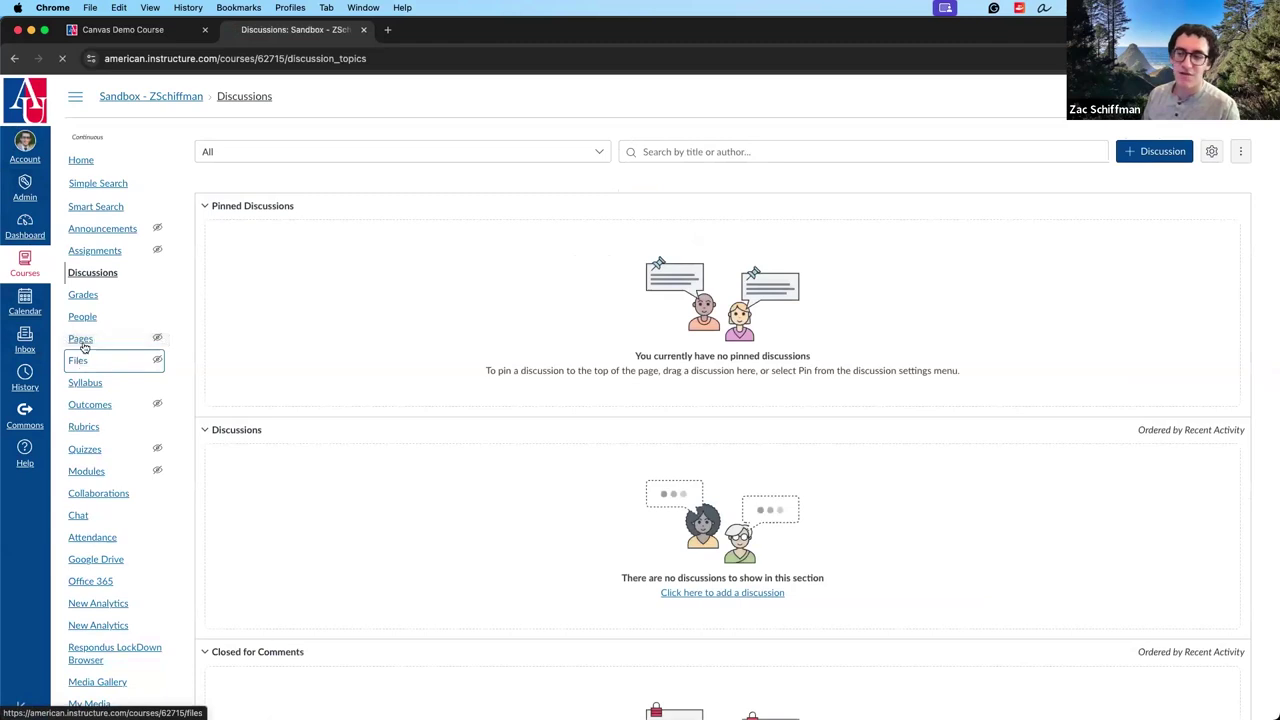
{"action": "left_click", "coordinate": [77, 360]}
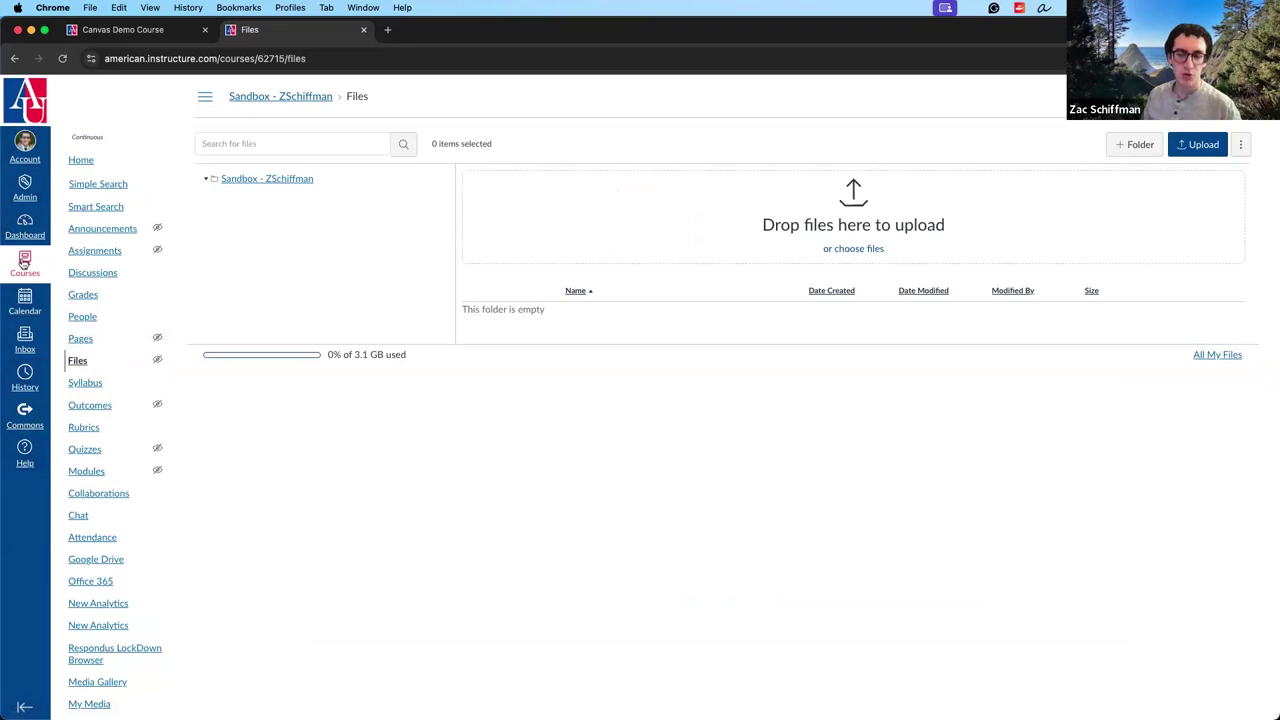
Step: Return to the sandbox course's Modules page and scroll through it, still empty
{"action": "left_click", "coordinate": [92, 476]}
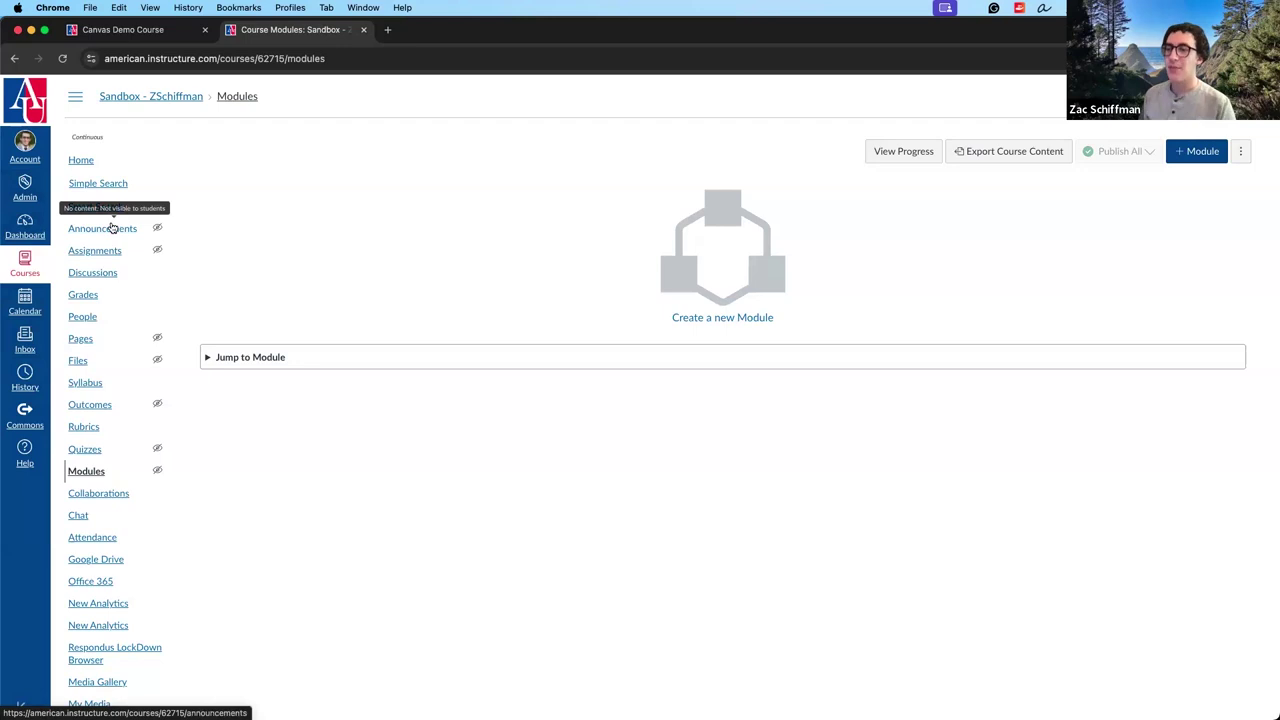
{"action": "scroll", "coordinate": [111, 290], "scroll_direction": "down", "scroll_amount": 5}
{"action": "scroll", "coordinate": [109, 310], "scroll_direction": "up", "scroll_amount": 5}
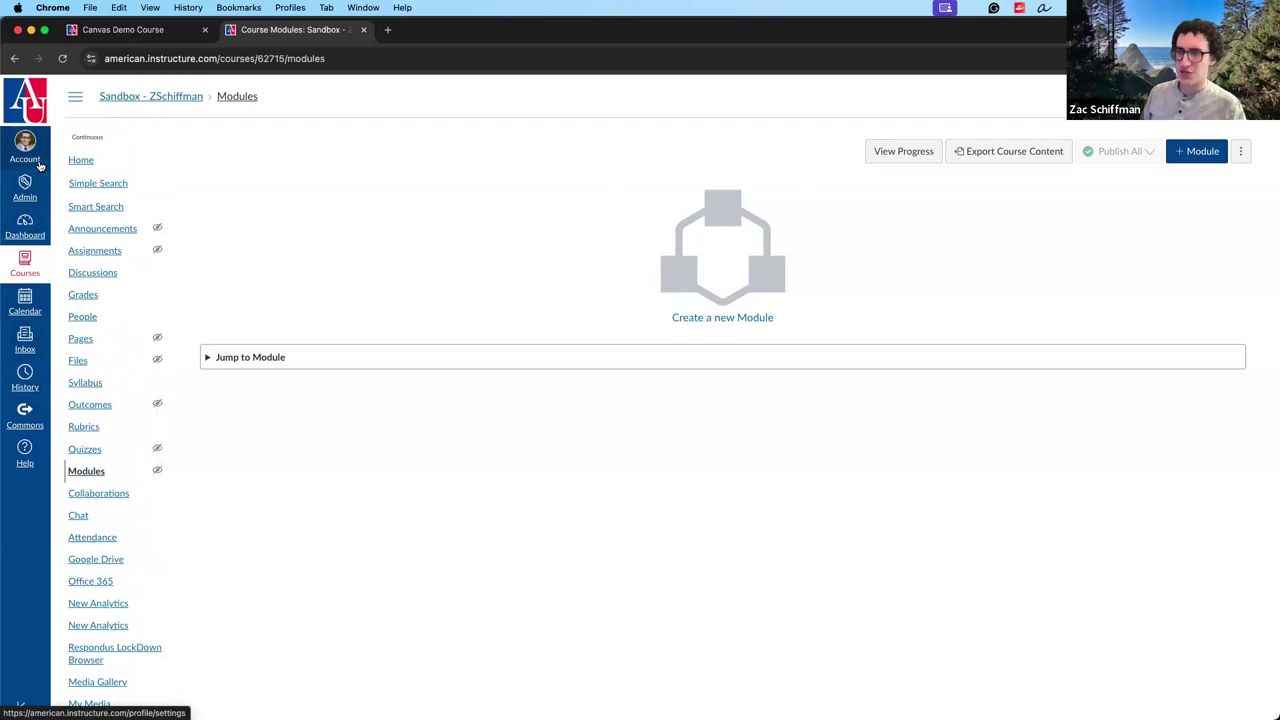
Step: Show the Account tray and open Notifications in a new browser tab
{"action": "left_click", "coordinate": [39, 165]}
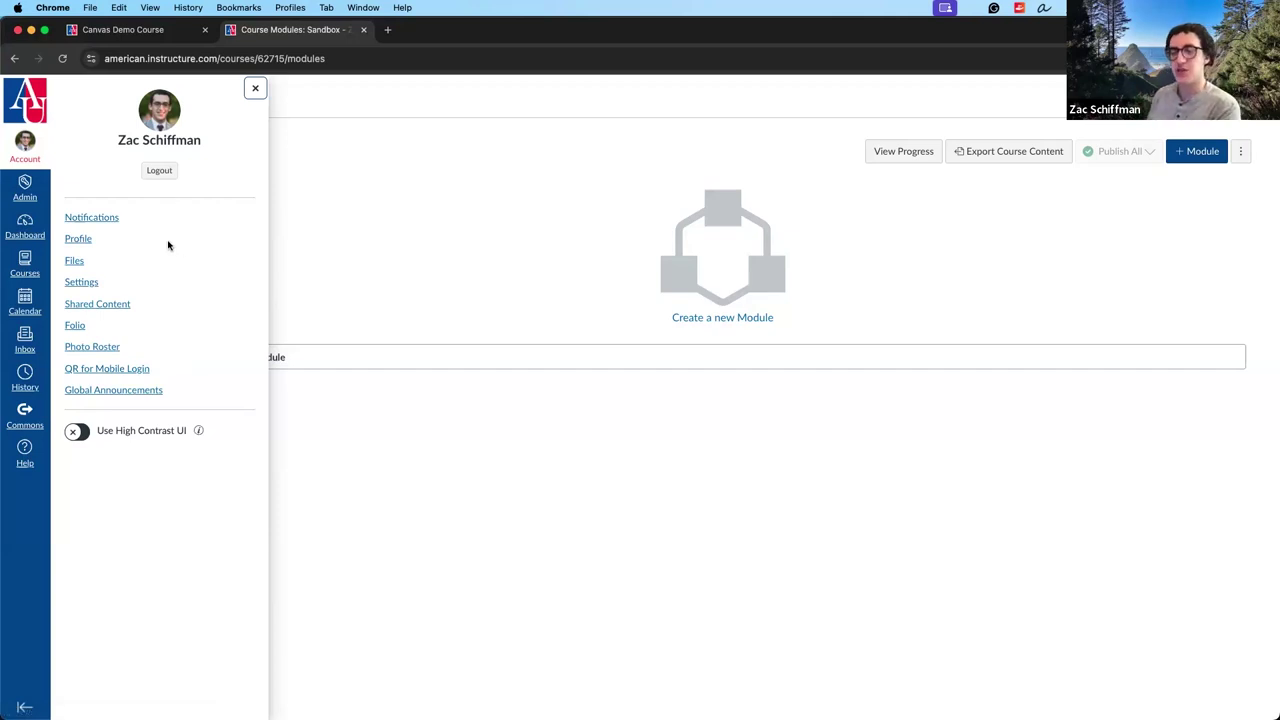
{"action": "right_click", "coordinate": [112, 220]}
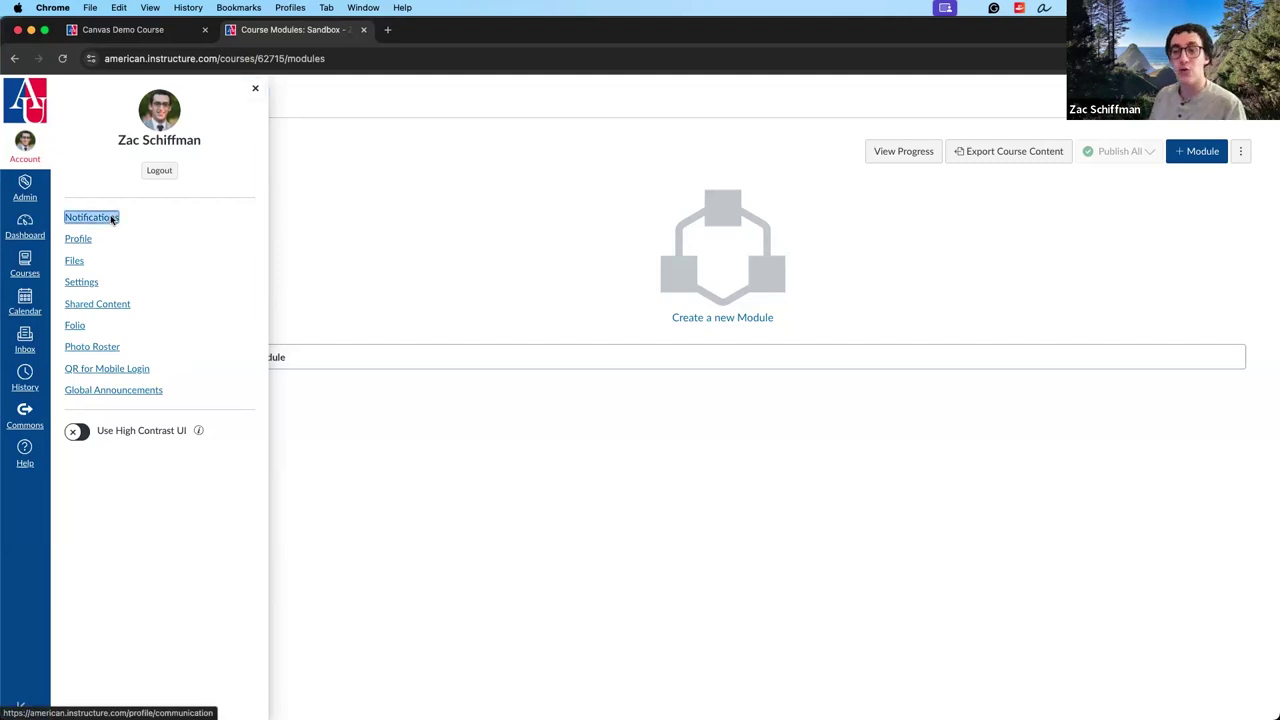
{"action": "left_click", "coordinate": [118, 222]}
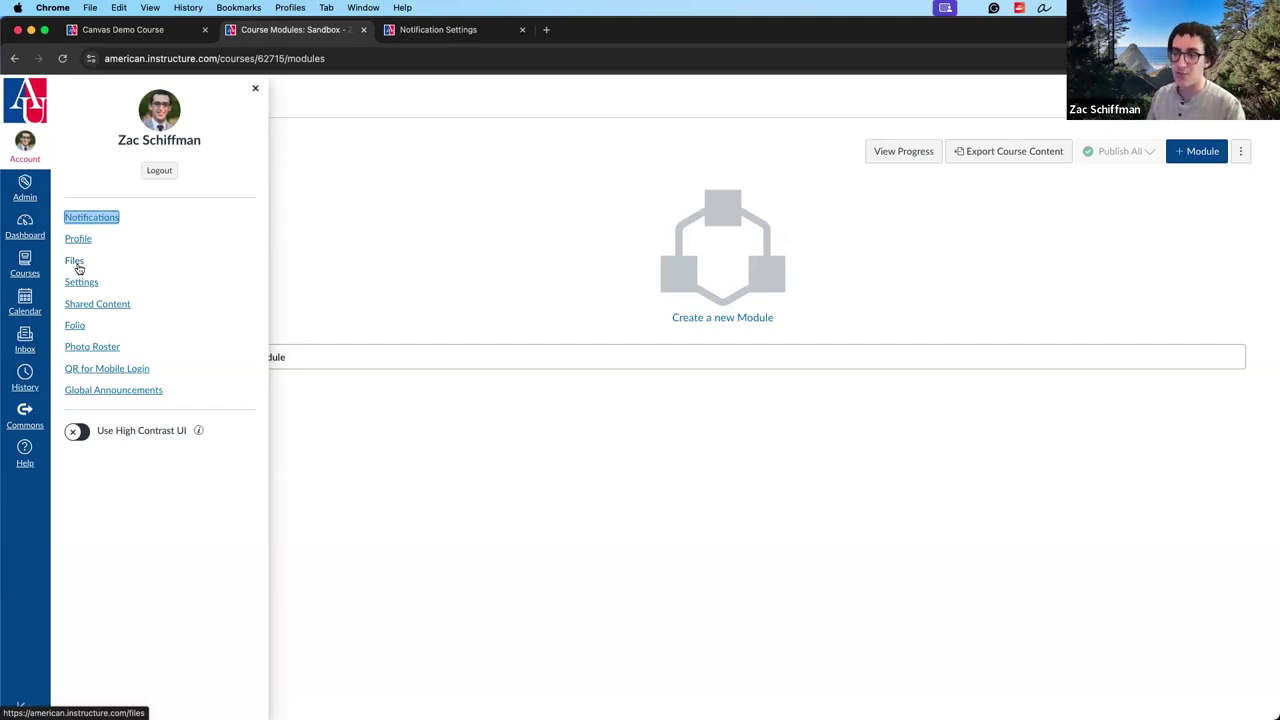
Step: Browse personal files to the ZSchiff Sandbox 2 course folder, then reopen the Account tray
{"action": "left_click", "coordinate": [76, 263]}
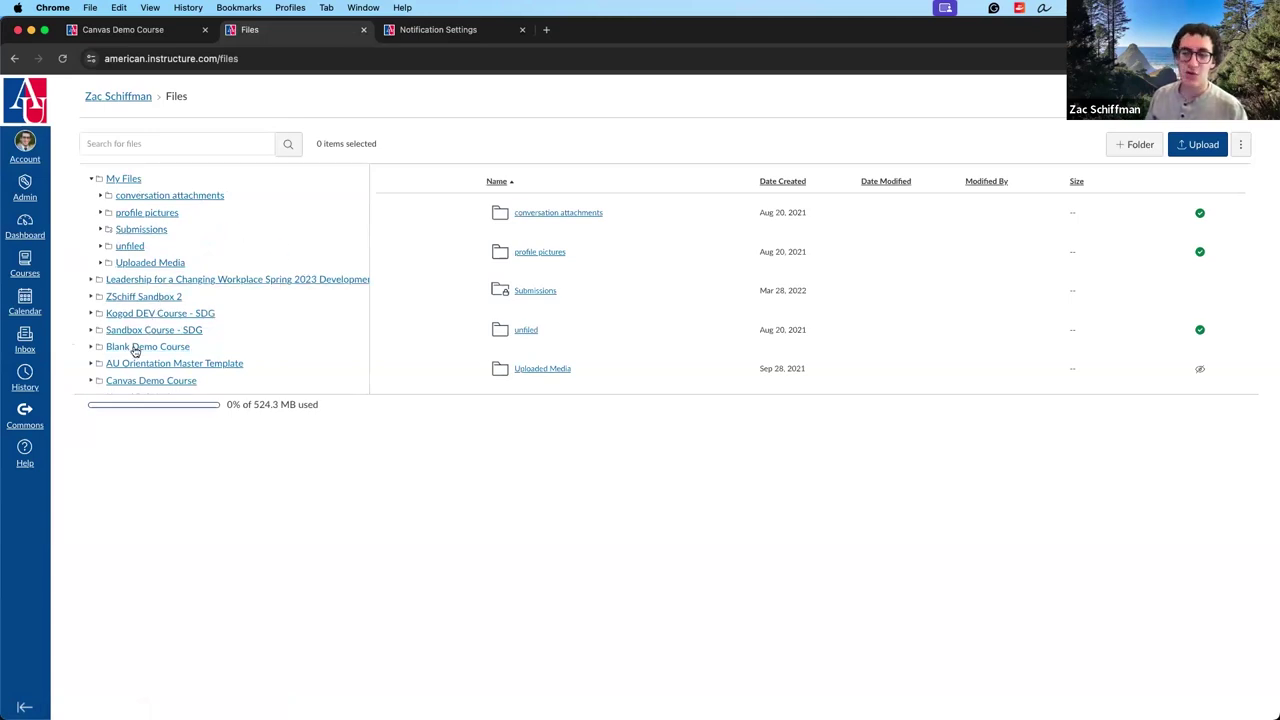
{"action": "left_click", "coordinate": [174, 281]}
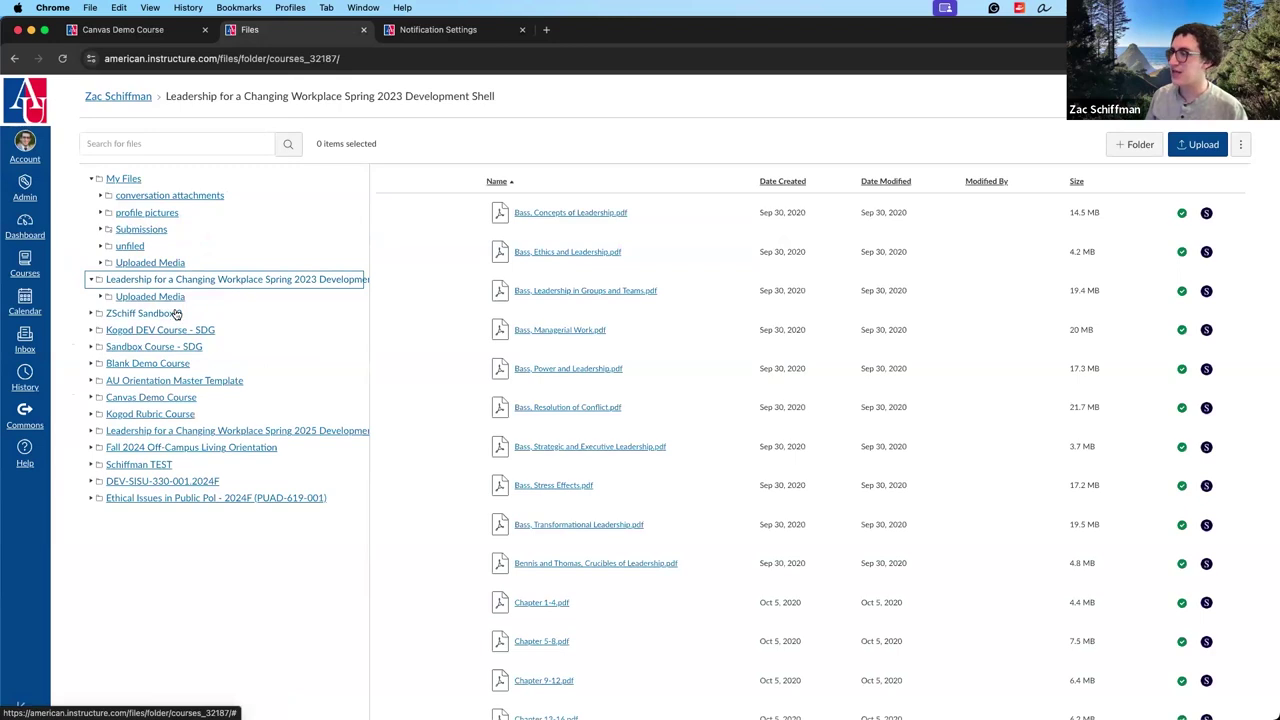
{"action": "left_click", "coordinate": [145, 313]}
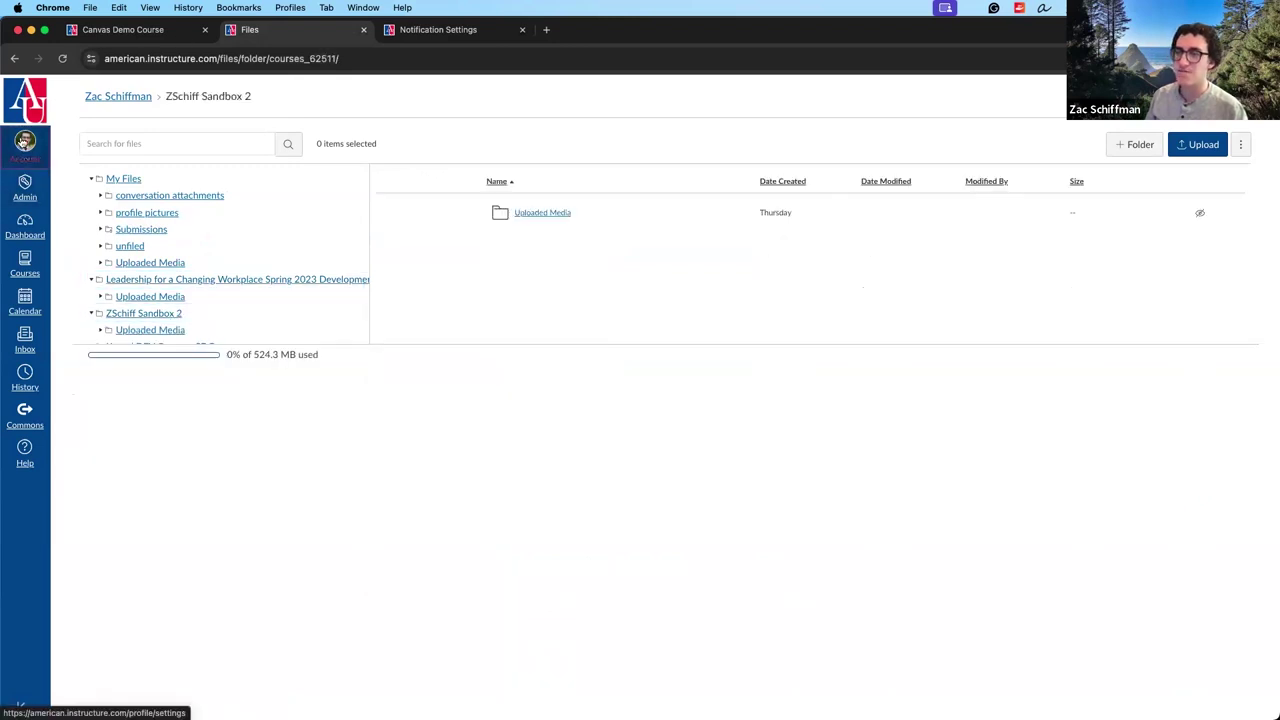
{"action": "left_click", "coordinate": [25, 141]}
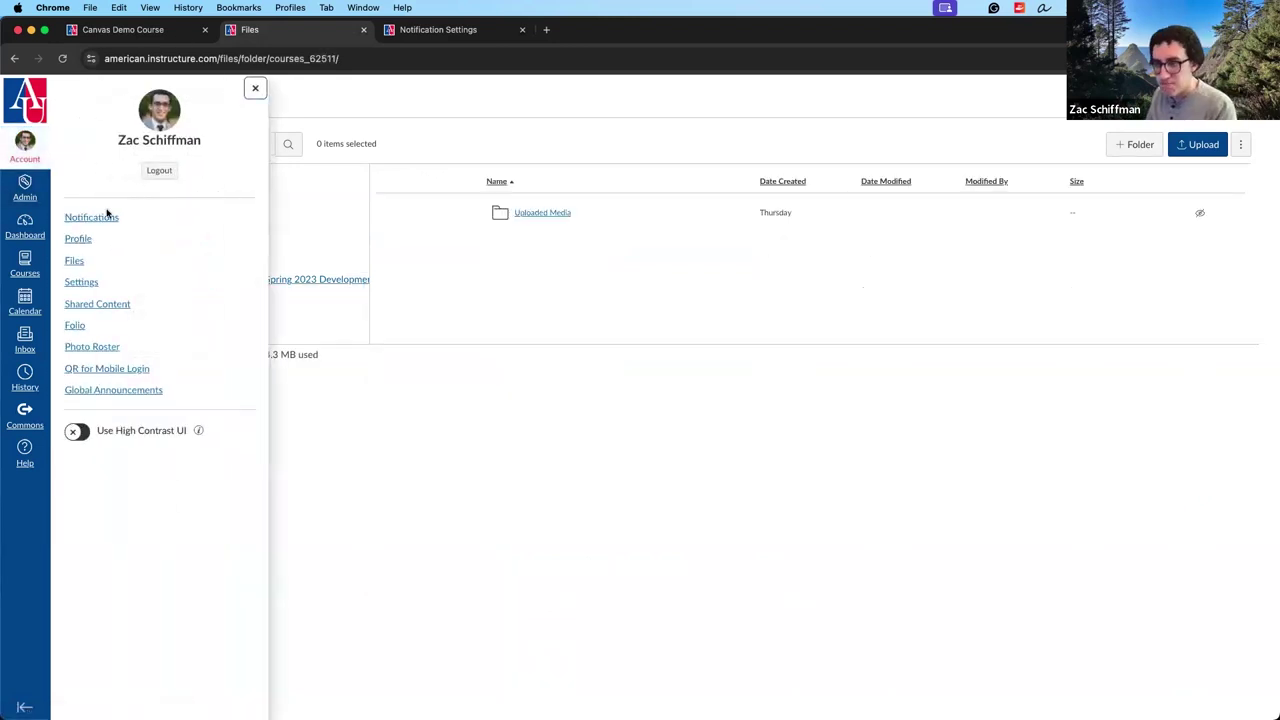
Step: Open account Settings and highlight the Eastern Time (US & Canada) time zone value
{"action": "left_click", "coordinate": [81, 283]}
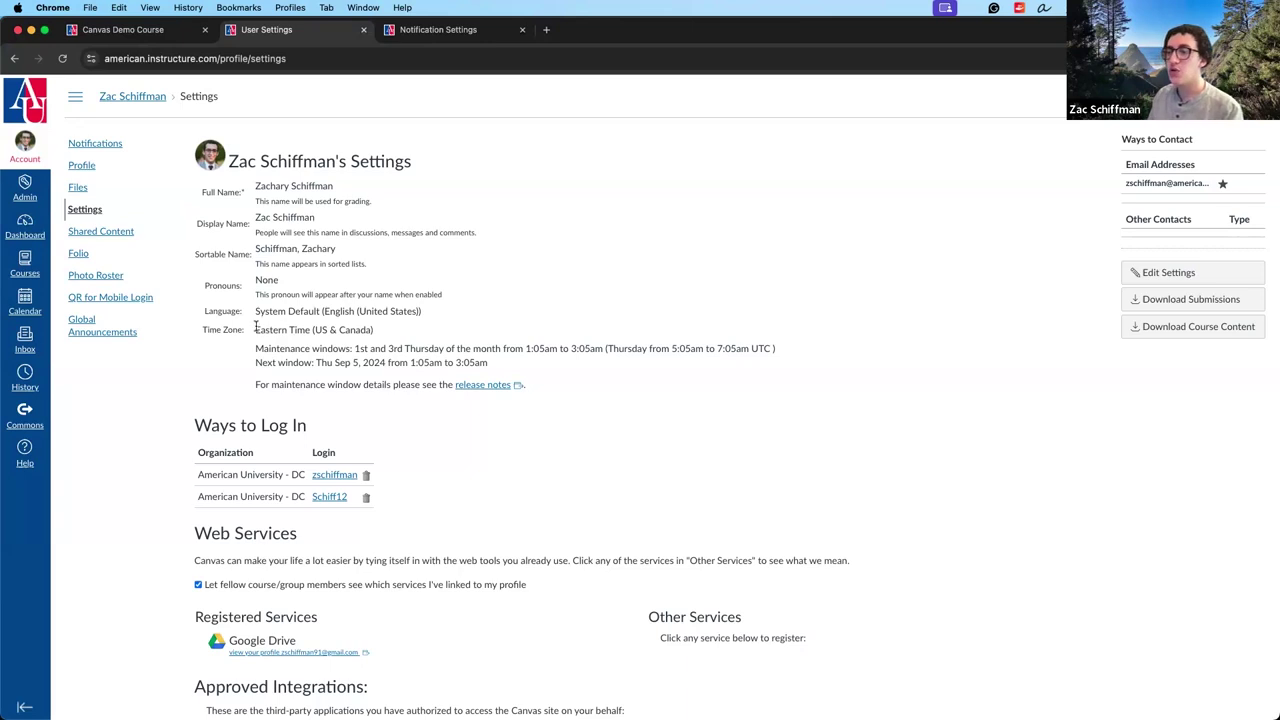
{"action": "left_click_drag", "start_coordinate": [254, 330], "coordinate": [376, 336]}
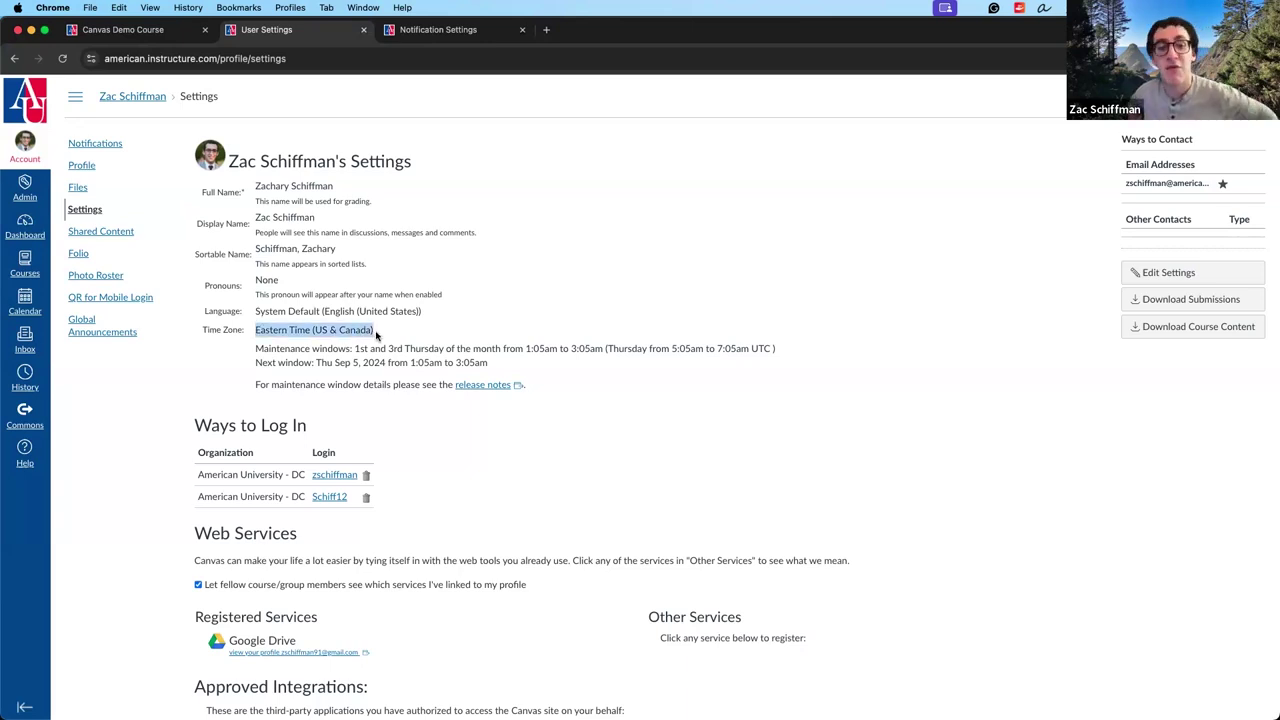
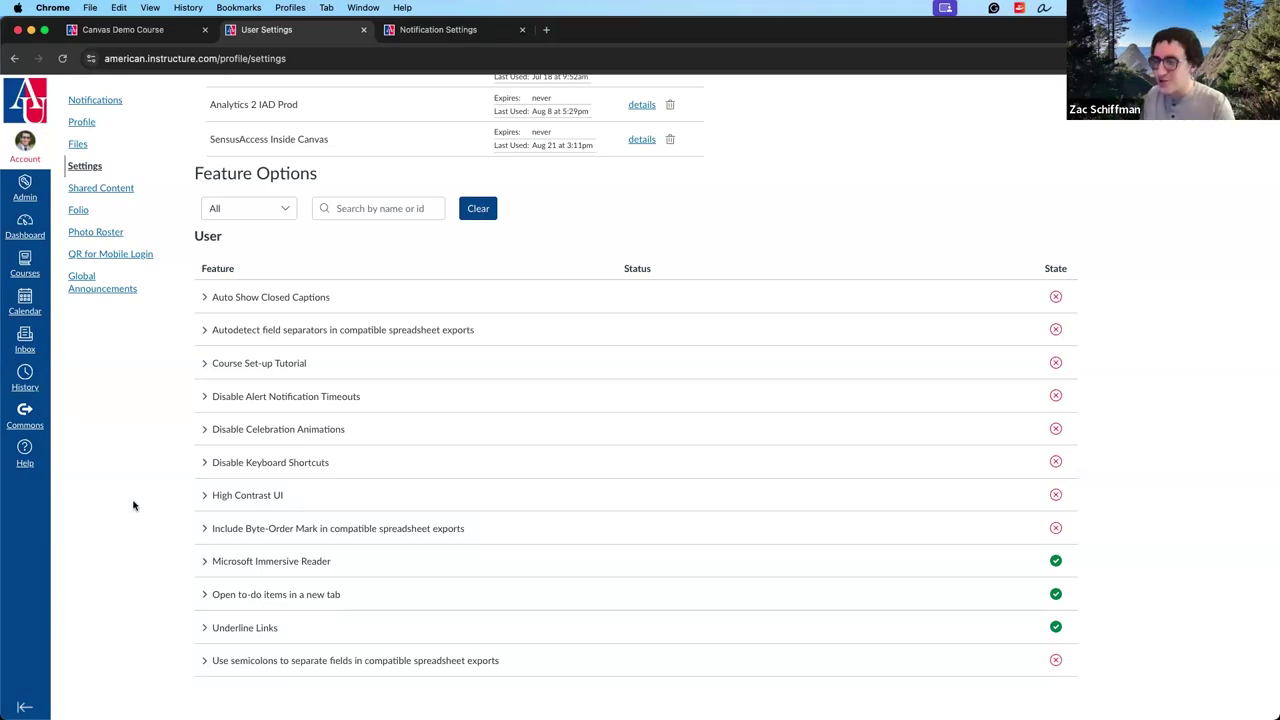
Step: Open the Photo Roster tool from settings and launch it in a new tab
{"action": "scroll", "coordinate": [149, 505], "scroll_direction": "up", "scroll_amount": 10}
{"action": "scroll", "coordinate": [149, 505], "scroll_direction": "up", "scroll_amount": 15}
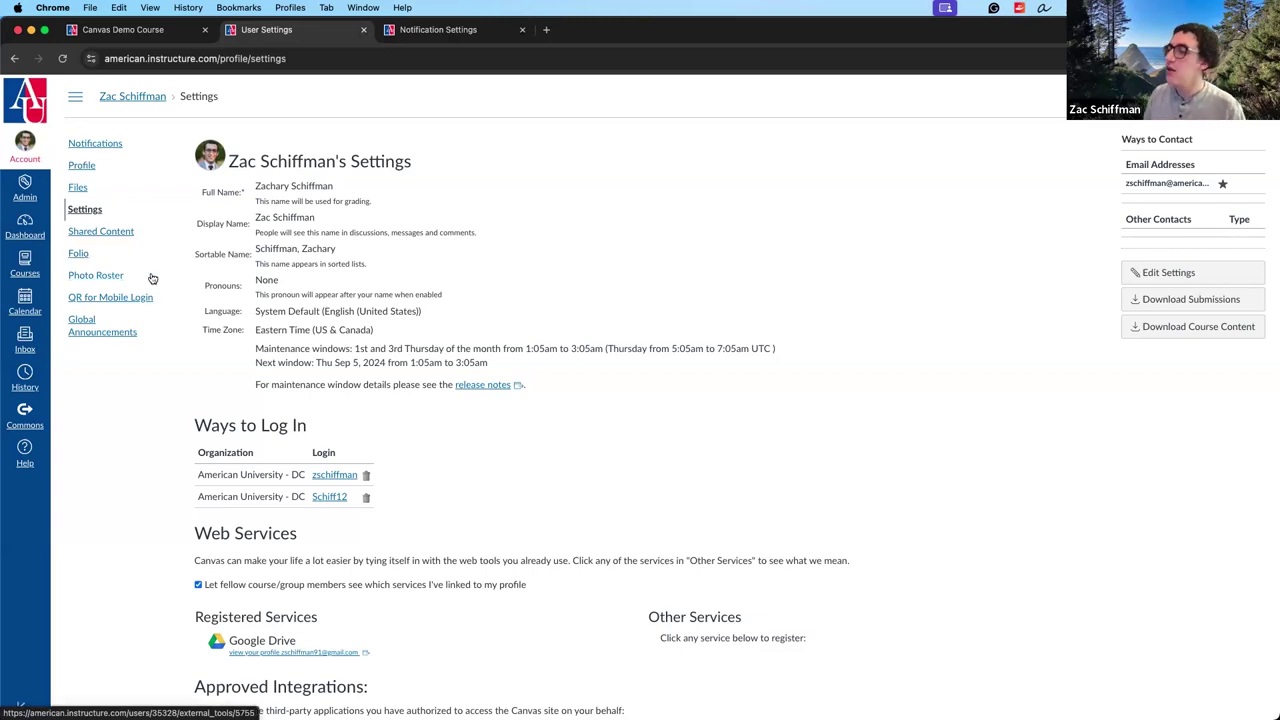
{"action": "left_click", "coordinate": [123, 280]}
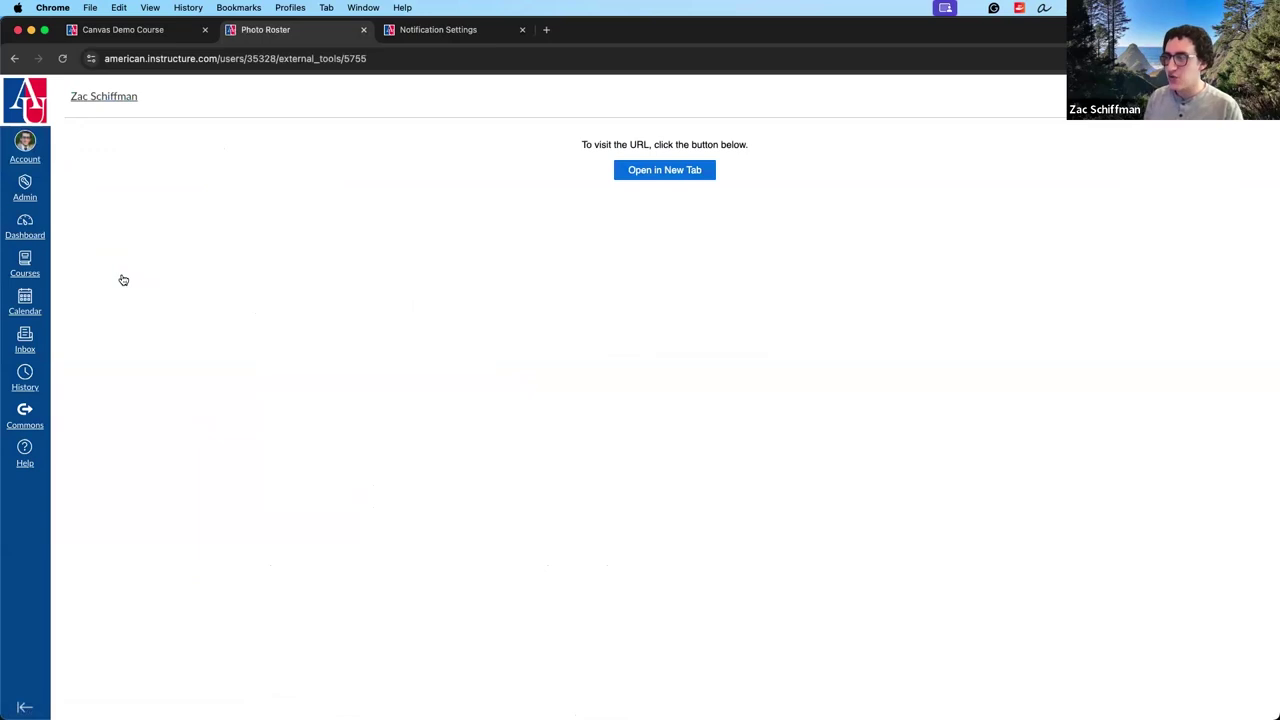
{"action": "left_click", "coordinate": [666, 169]}
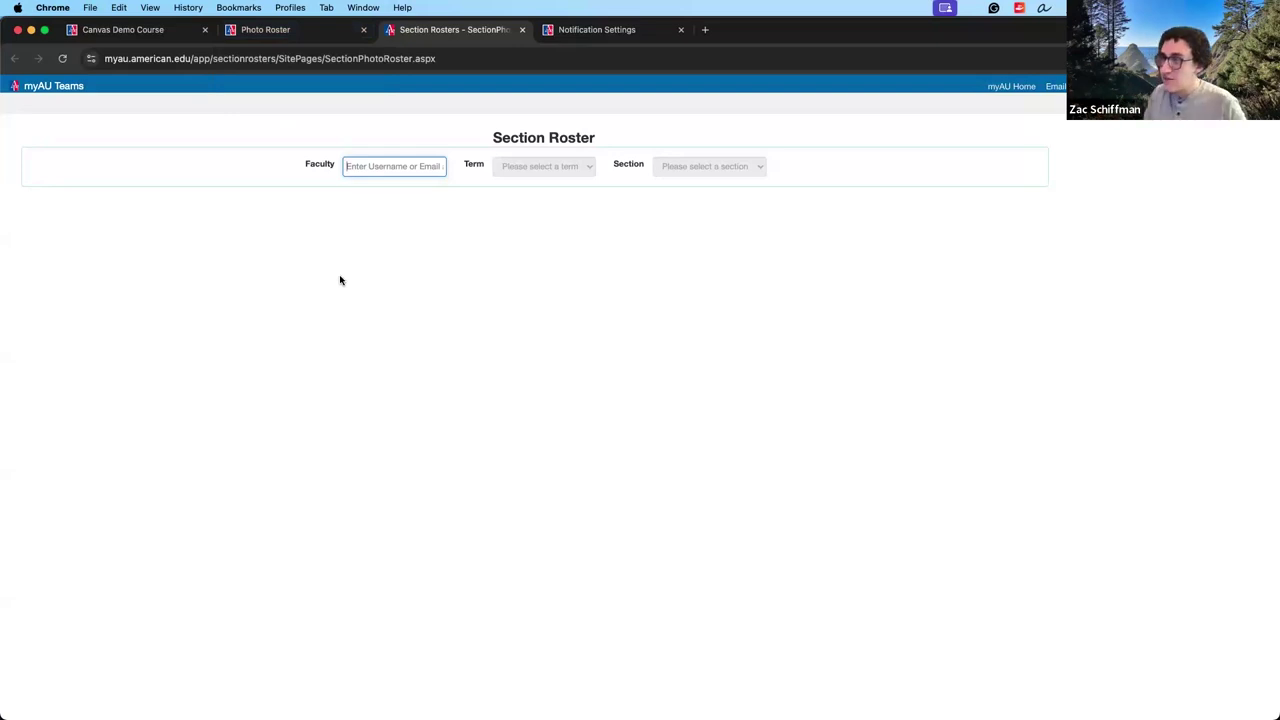
Step: Search Faculty by the instructor's username, find no sections, then close the roster tab
{"action": "left_click", "coordinate": [371, 167]}
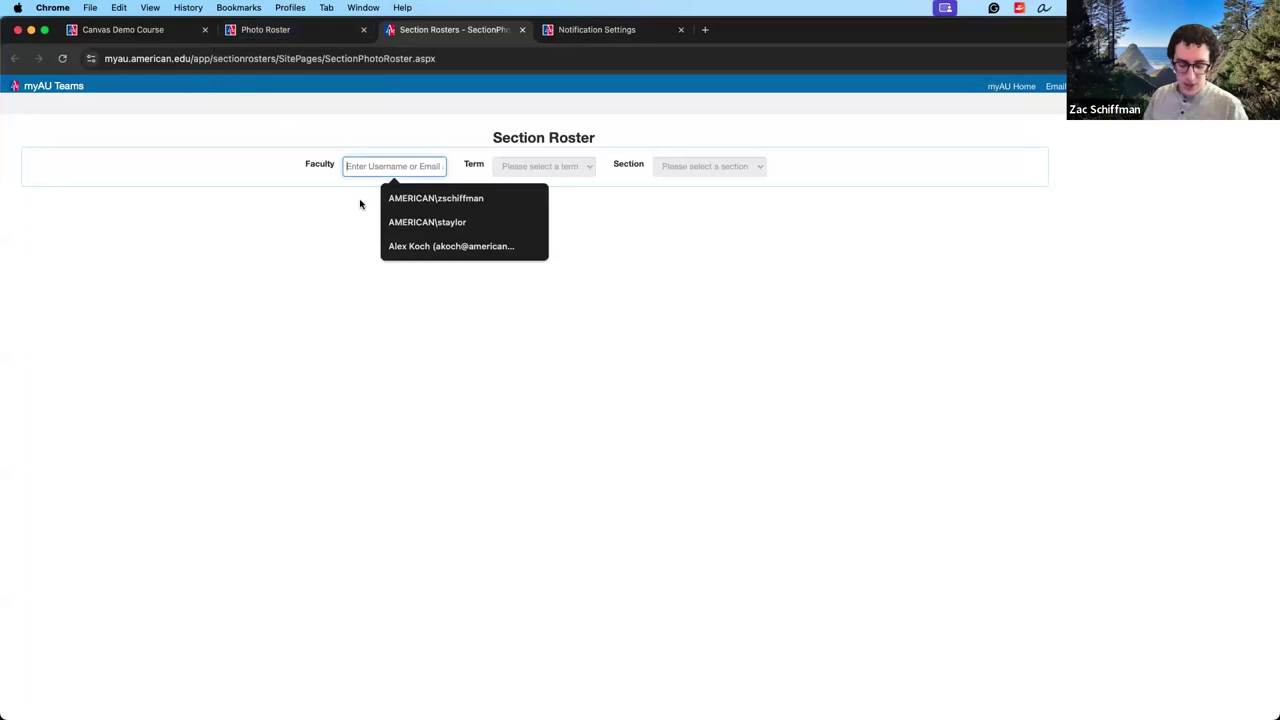
{"action": "type", "text": "zscg"}
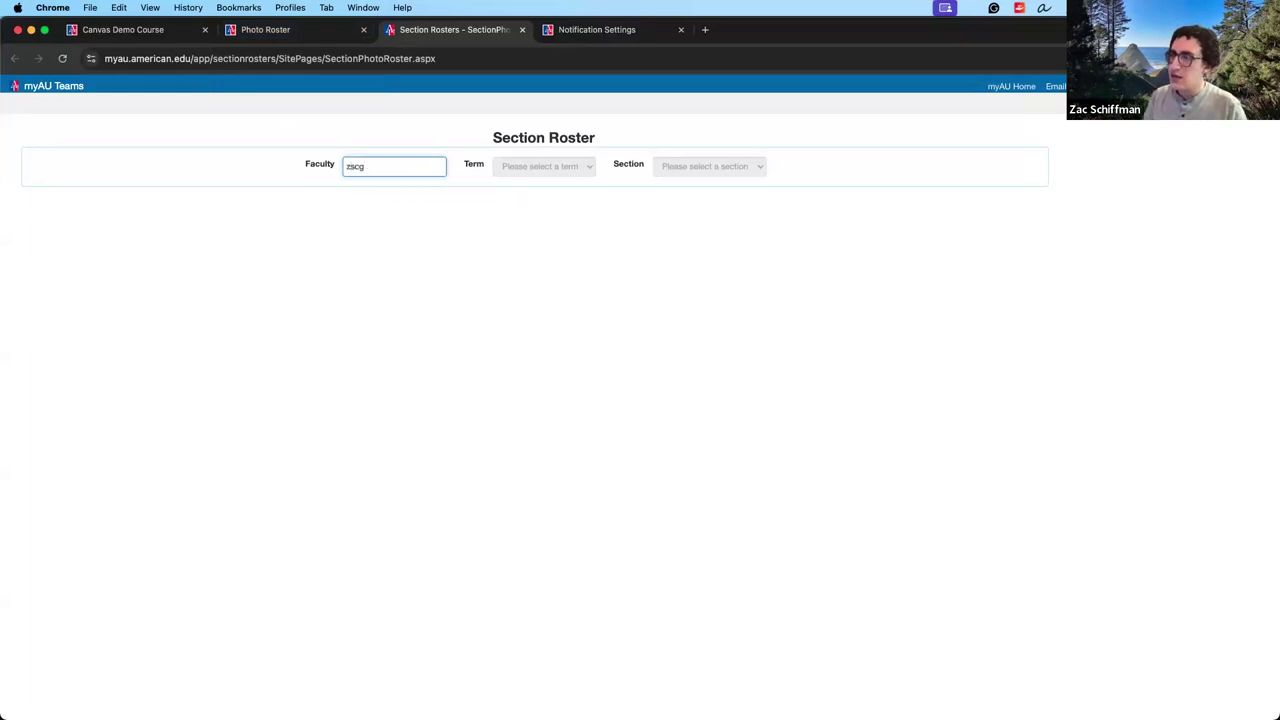
{"action": "key", "text": "BackSpace"}
{"action": "type", "text": "hiffman"}
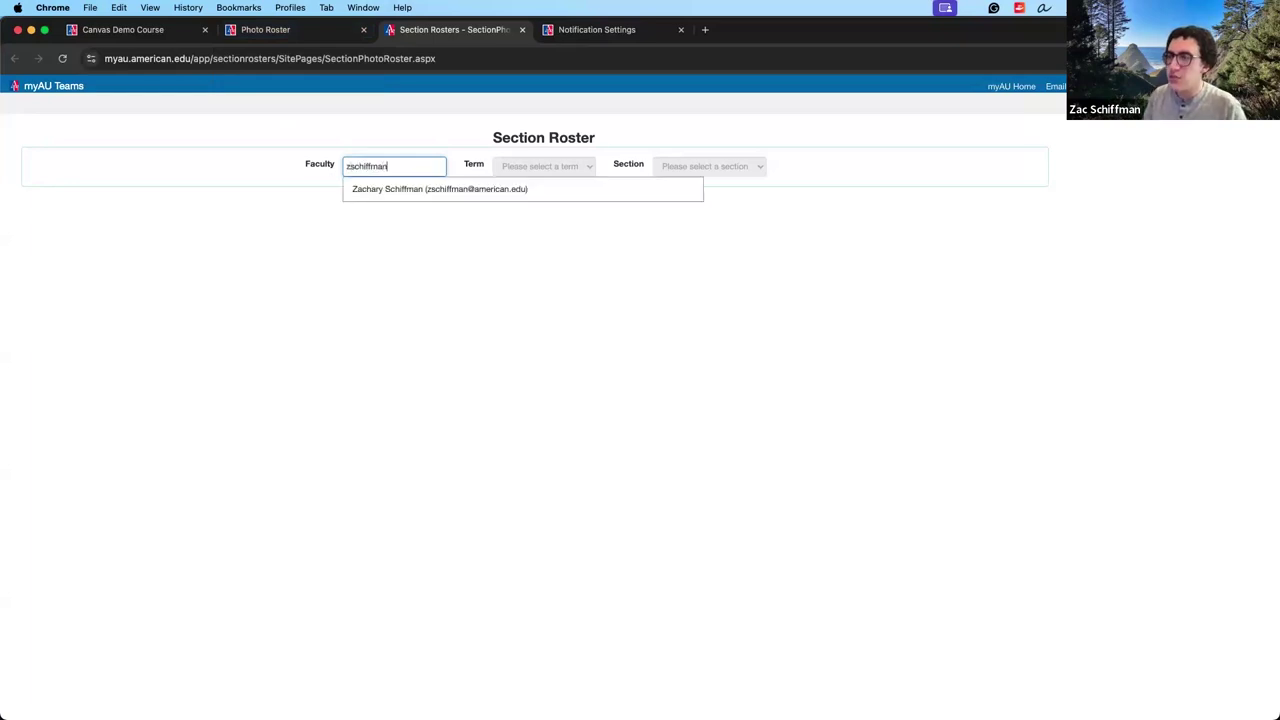
{"action": "left_click", "coordinate": [378, 193]}
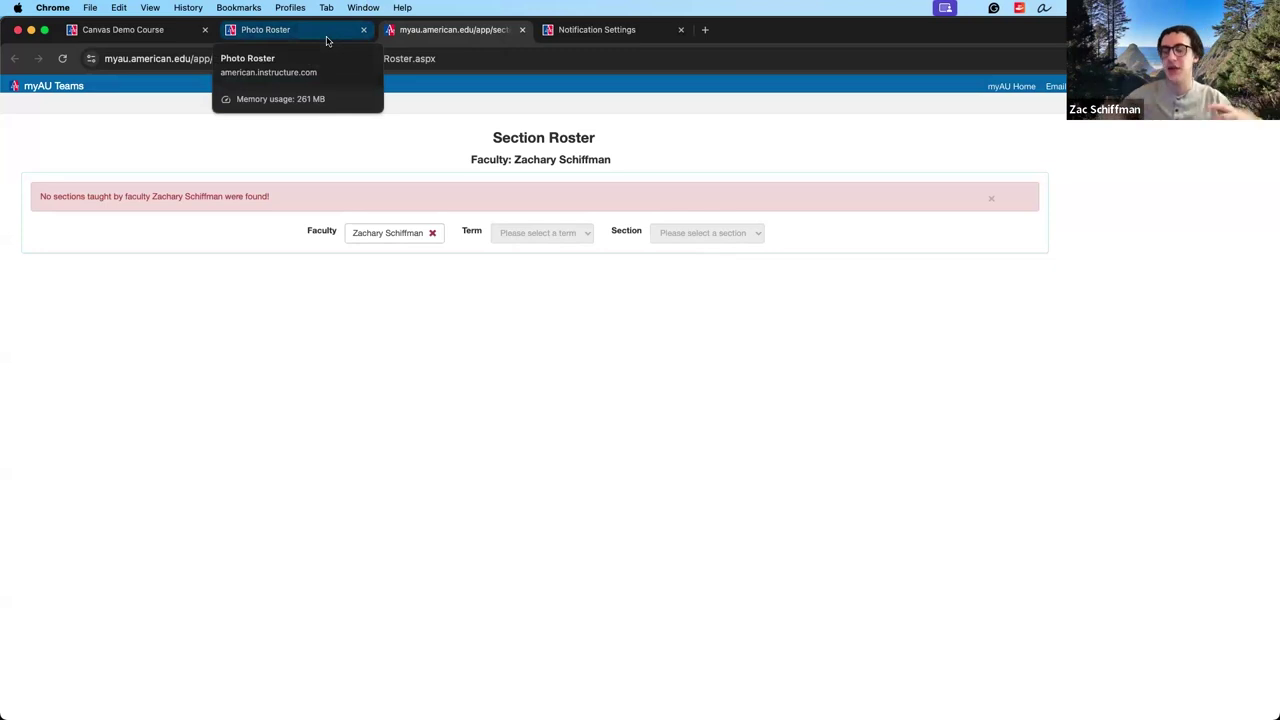
{"action": "key", "text": "super+w"}
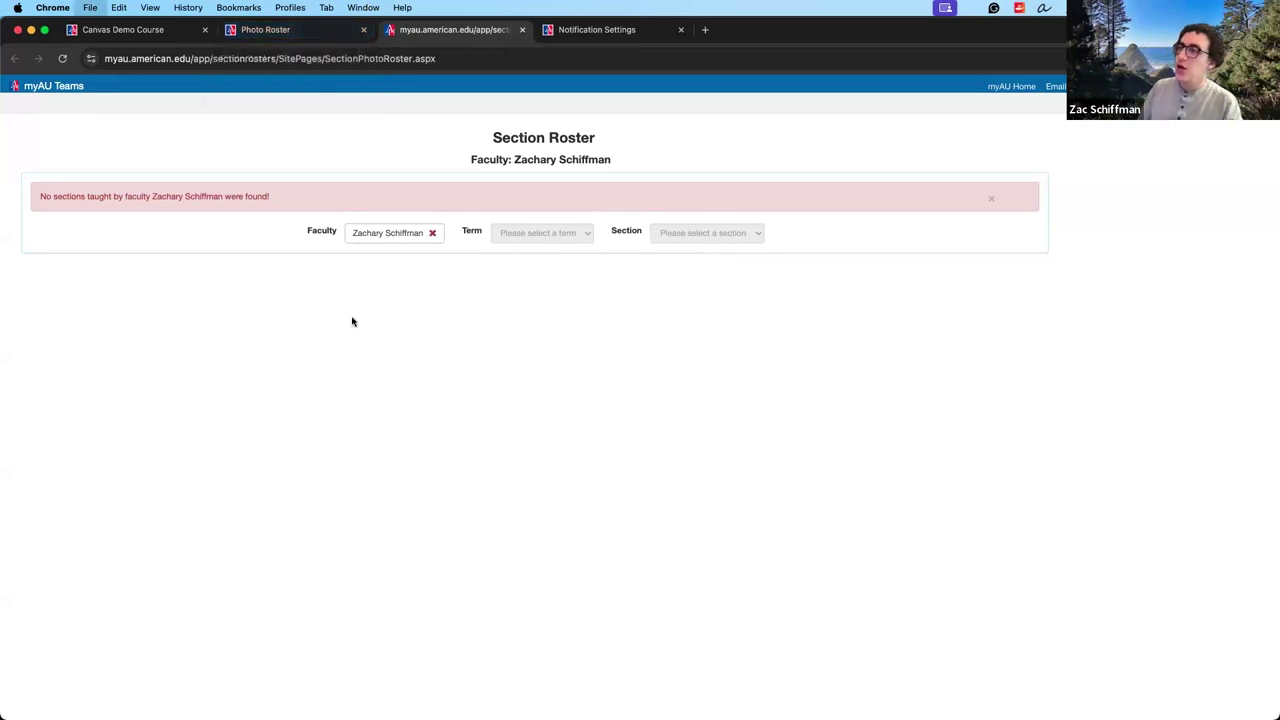
Step: Go back to the personal Settings page and open the Account panel of profile links
{"action": "left_click", "coordinate": [14, 58]}
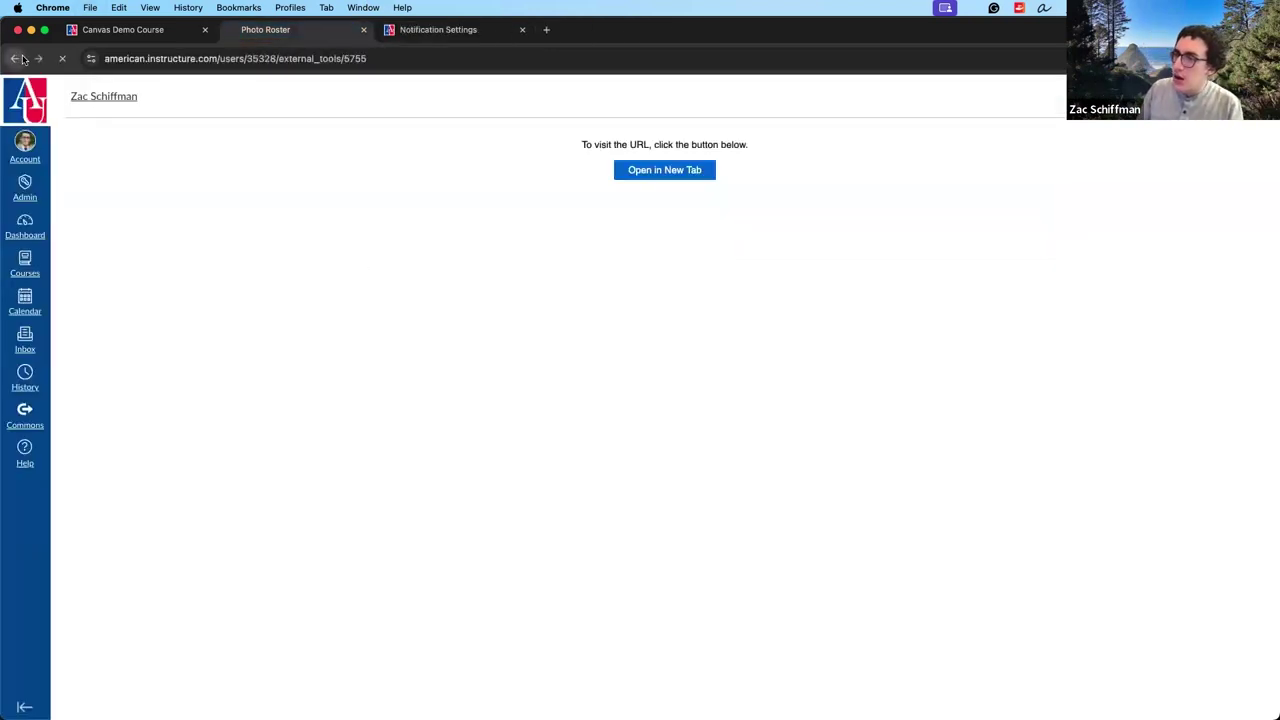
{"action": "left_click", "coordinate": [40, 148]}
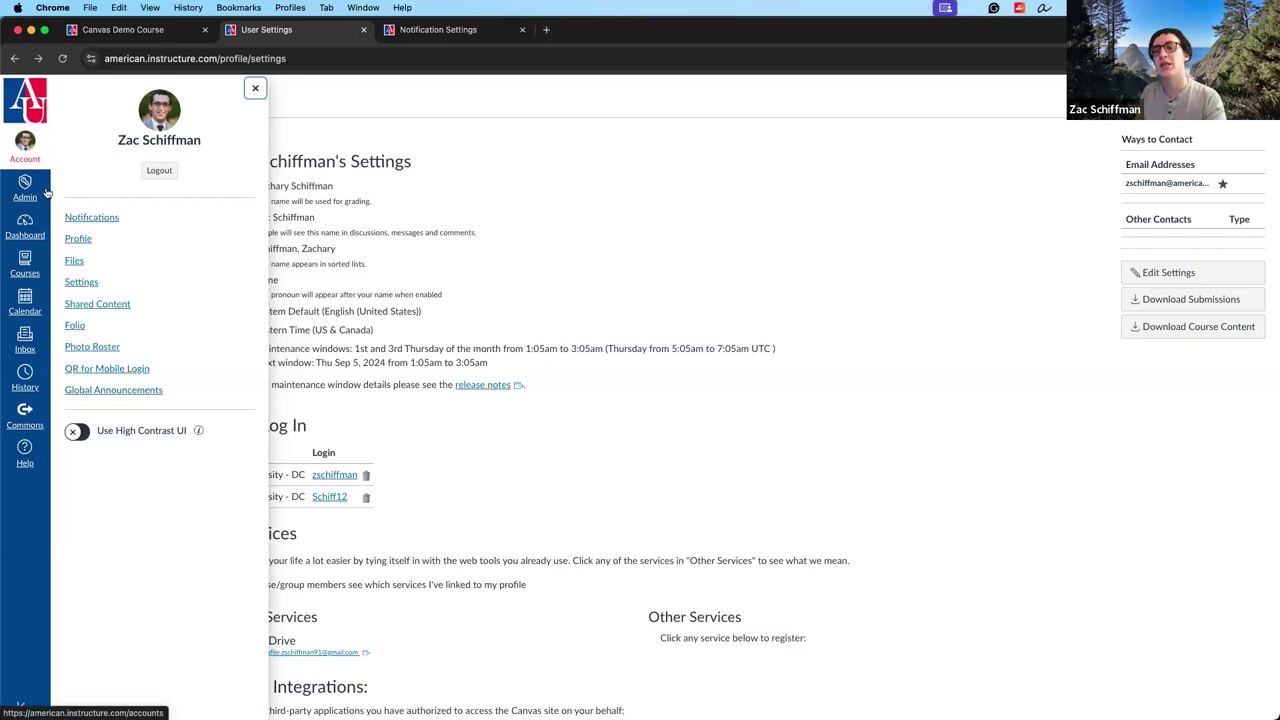
Step: Check the current and Recent global announcements, then go to the Dashboard
{"action": "left_click", "coordinate": [120, 391]}
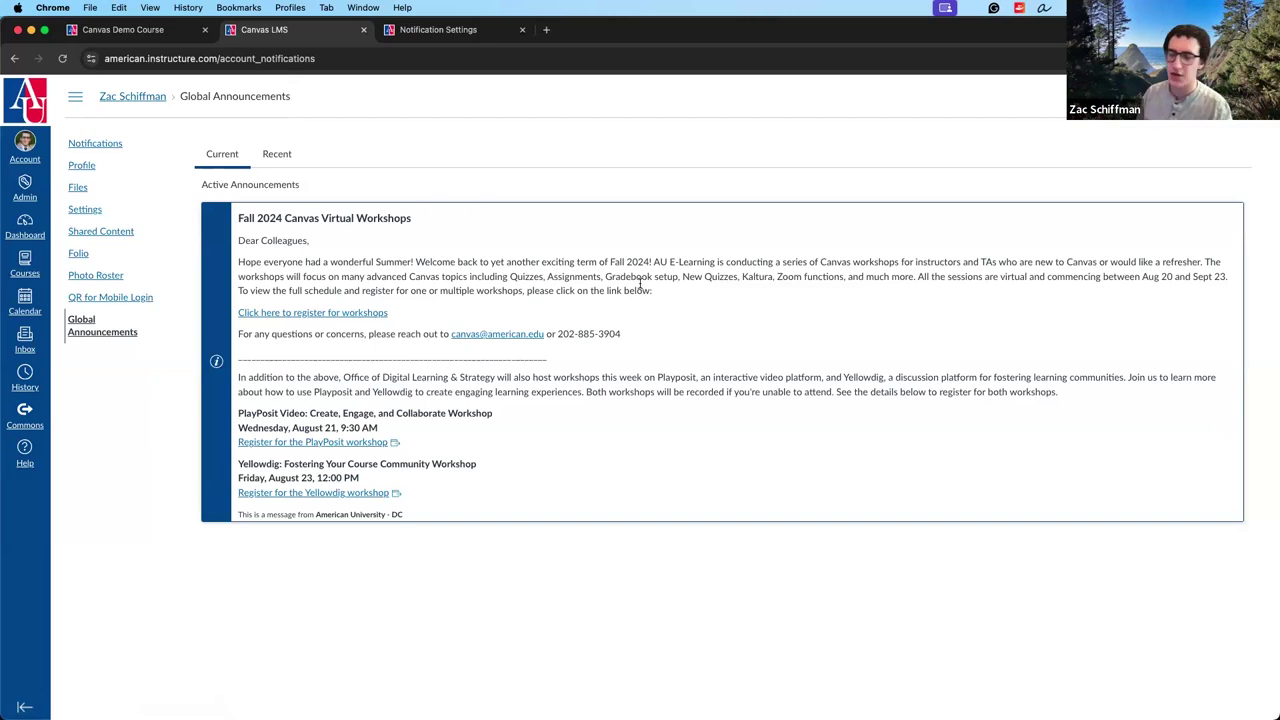
{"action": "left_click", "coordinate": [276, 154]}
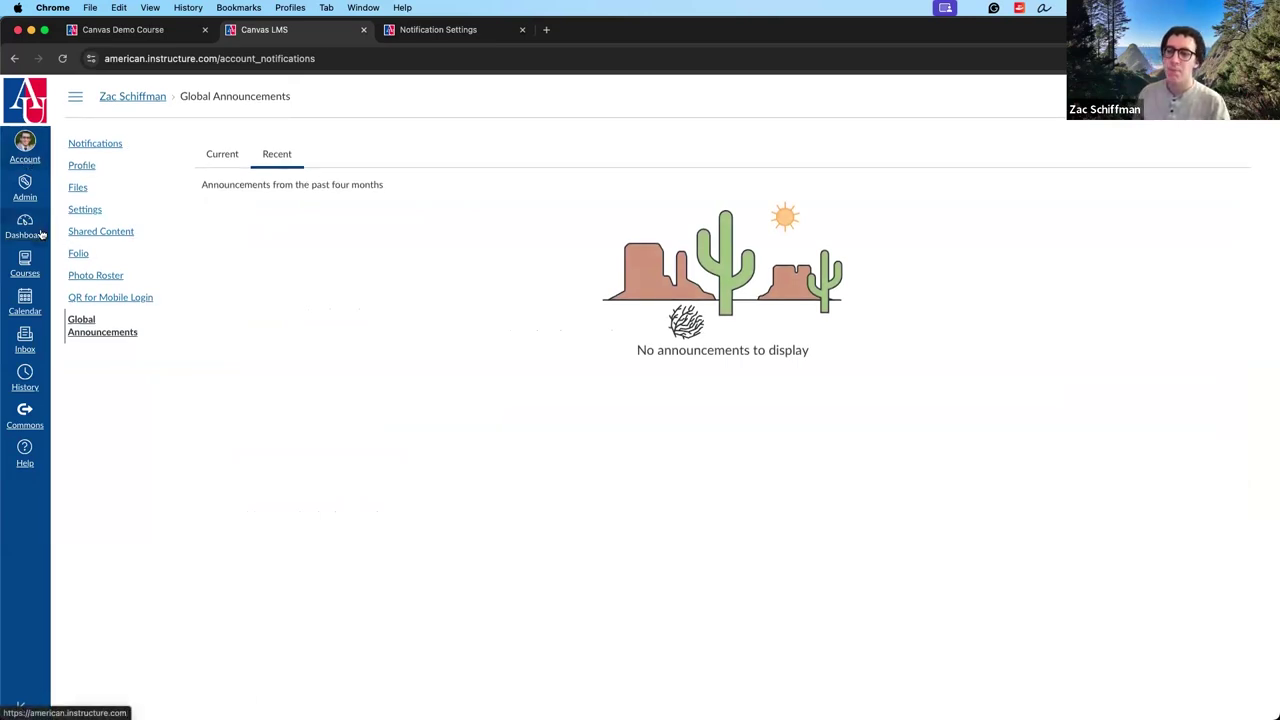
{"action": "left_click", "coordinate": [41, 234]}
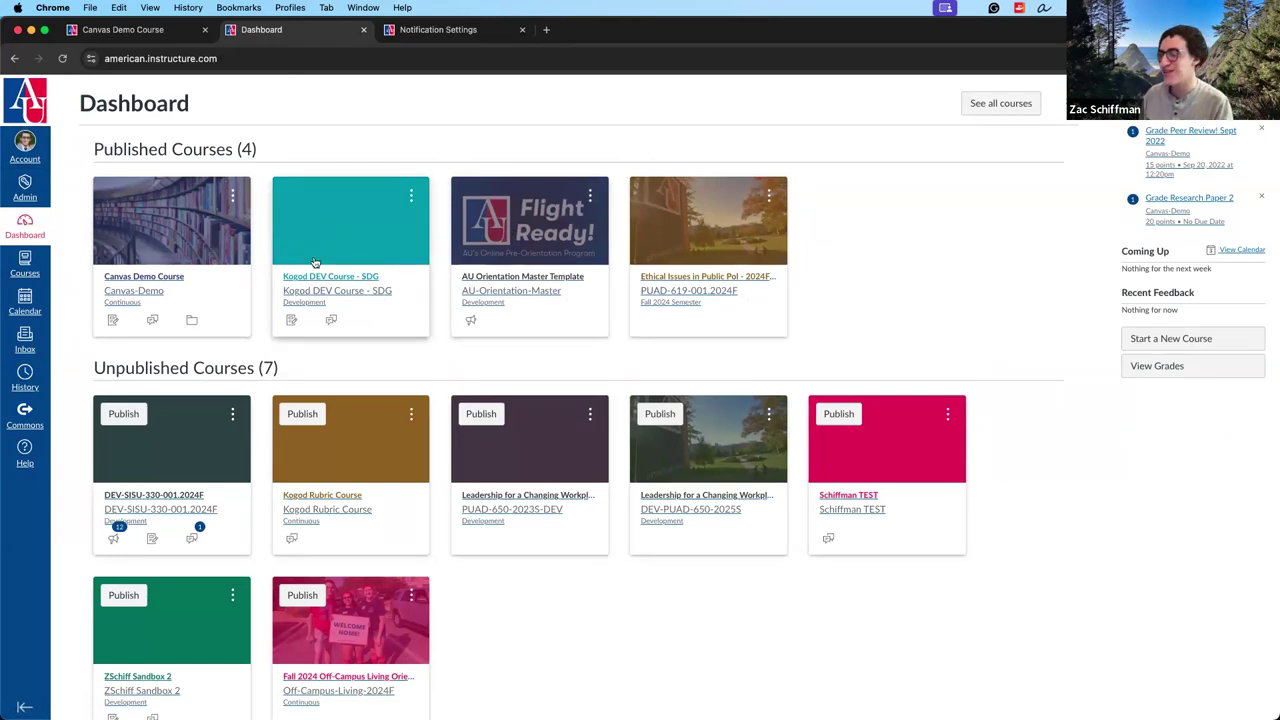
{"action": "left_click", "coordinate": [1060, 106]}
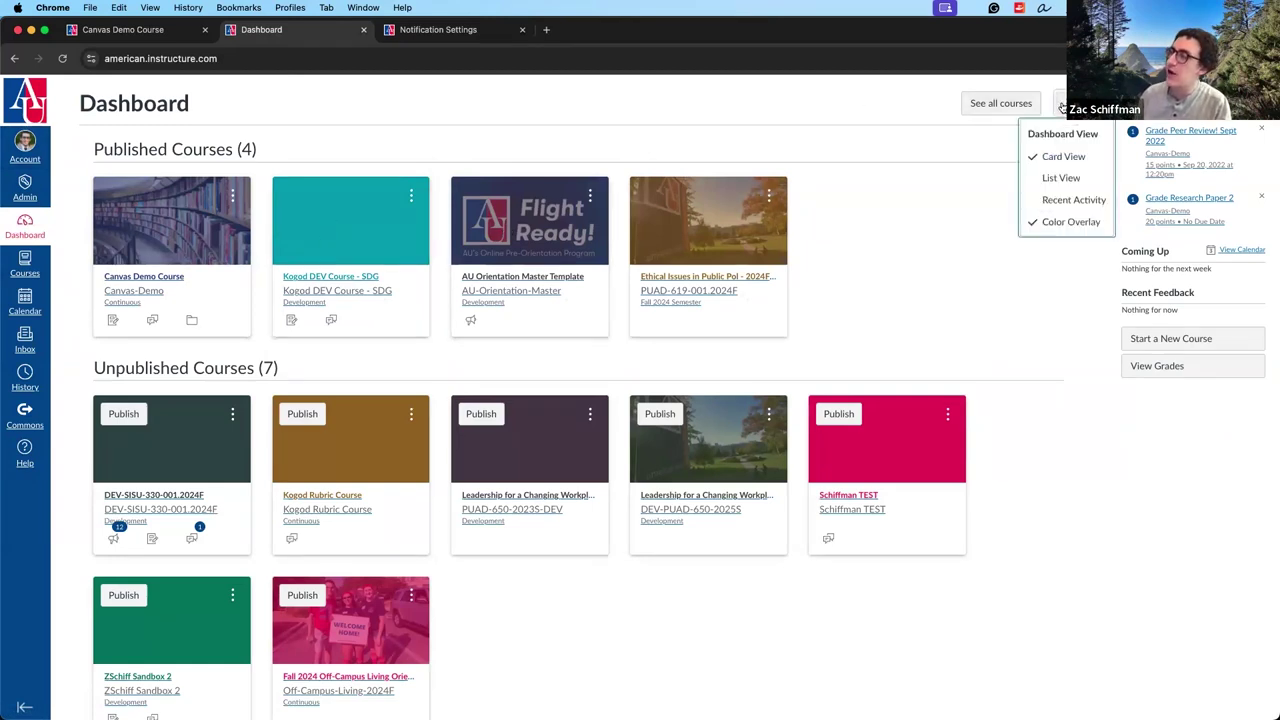
{"action": "left_click", "coordinate": [1072, 180]}
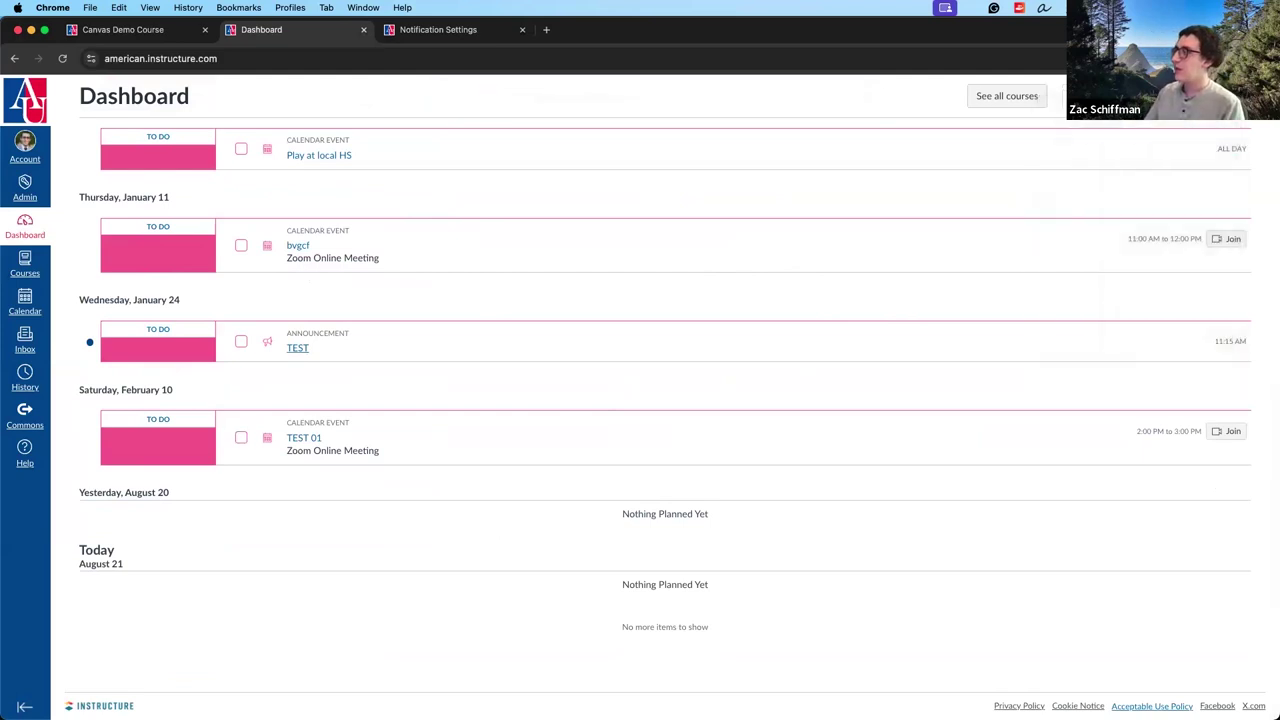
{"action": "key", "text": "Return"}
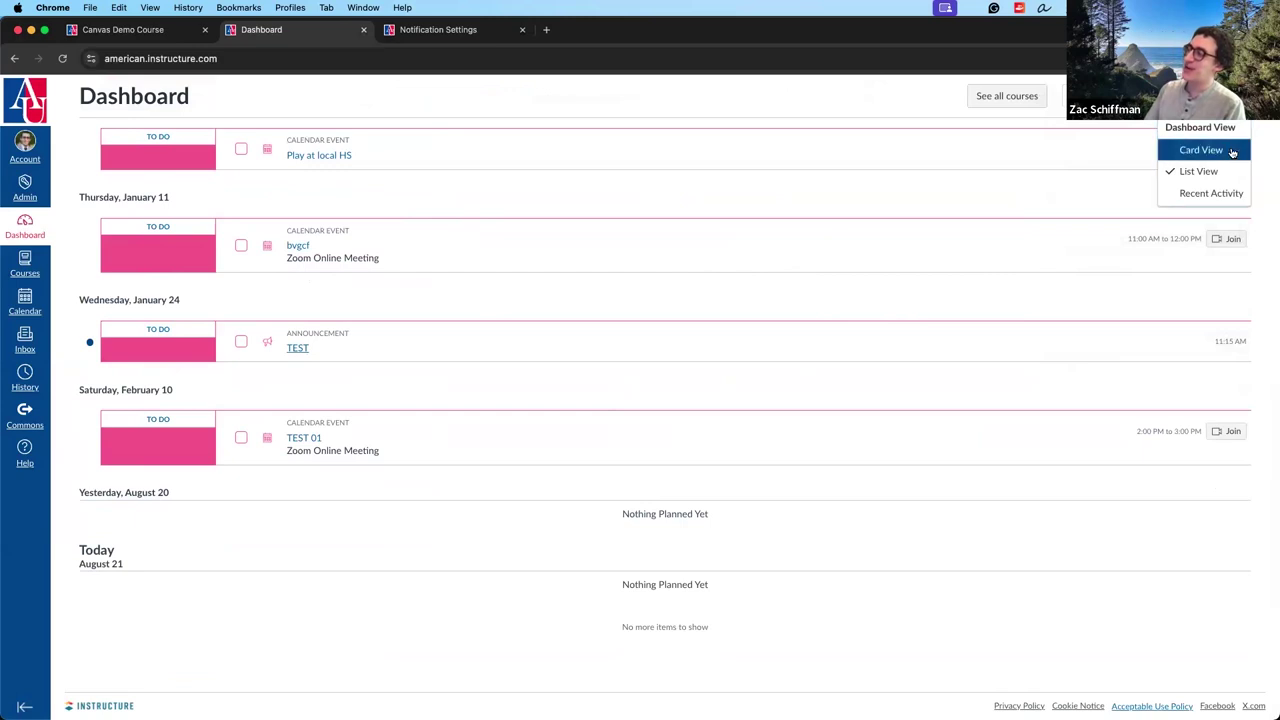
{"action": "left_click", "coordinate": [1233, 150]}
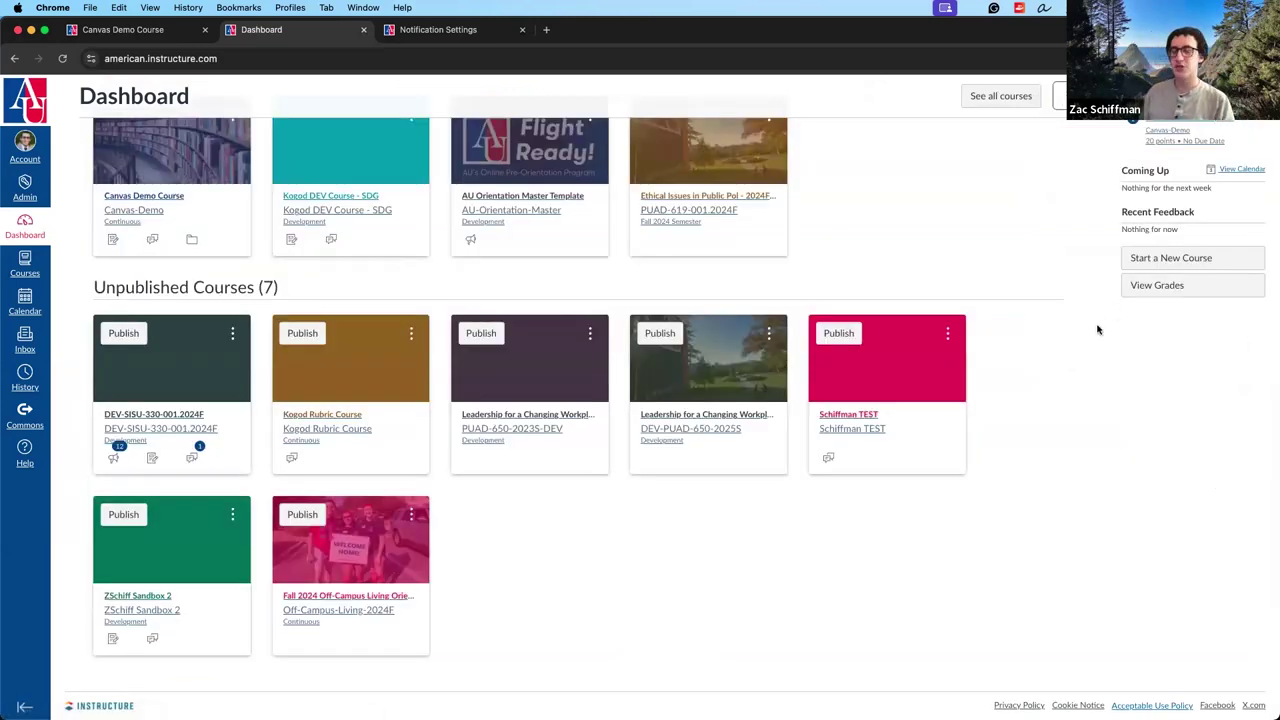
{"action": "scroll", "coordinate": [1097, 330], "scroll_direction": "up", "scroll_amount": 2}
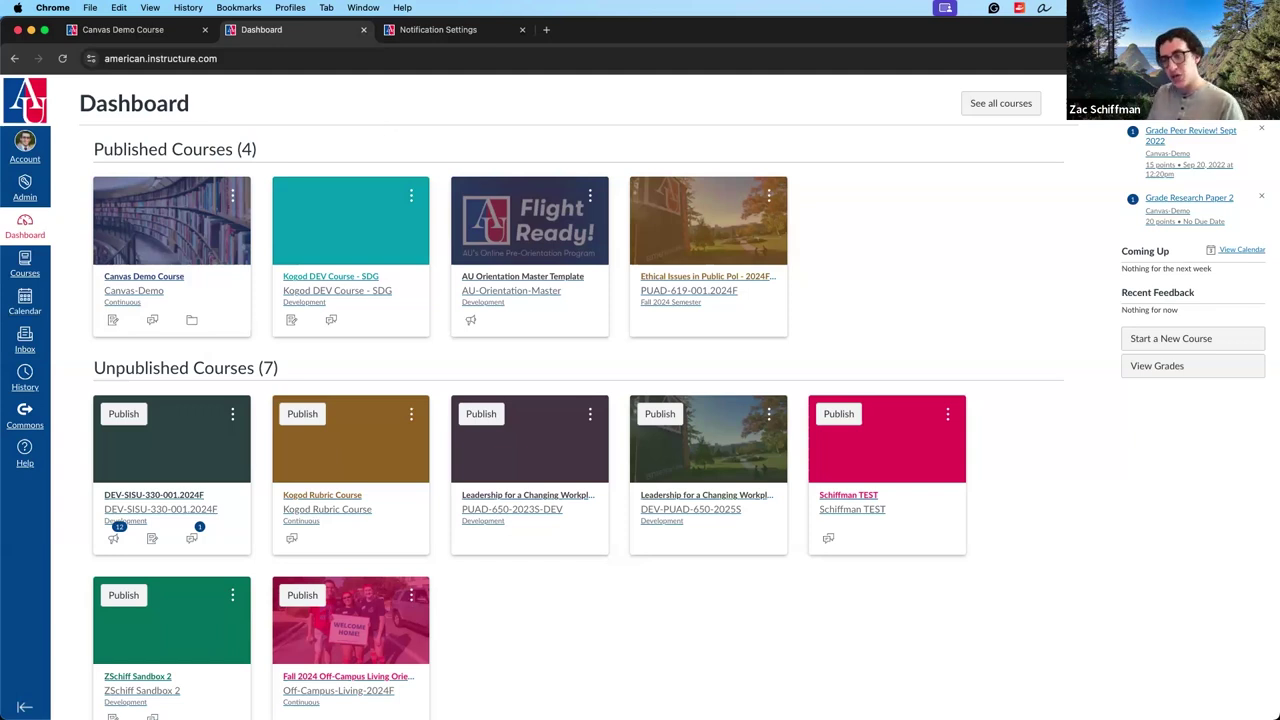
Step: Highlight the Published Courses (4) and Unpublished Courses (7) headings and scroll the Dashboard
{"action": "left_click_drag", "start_coordinate": [95, 367], "coordinate": [289, 369]}
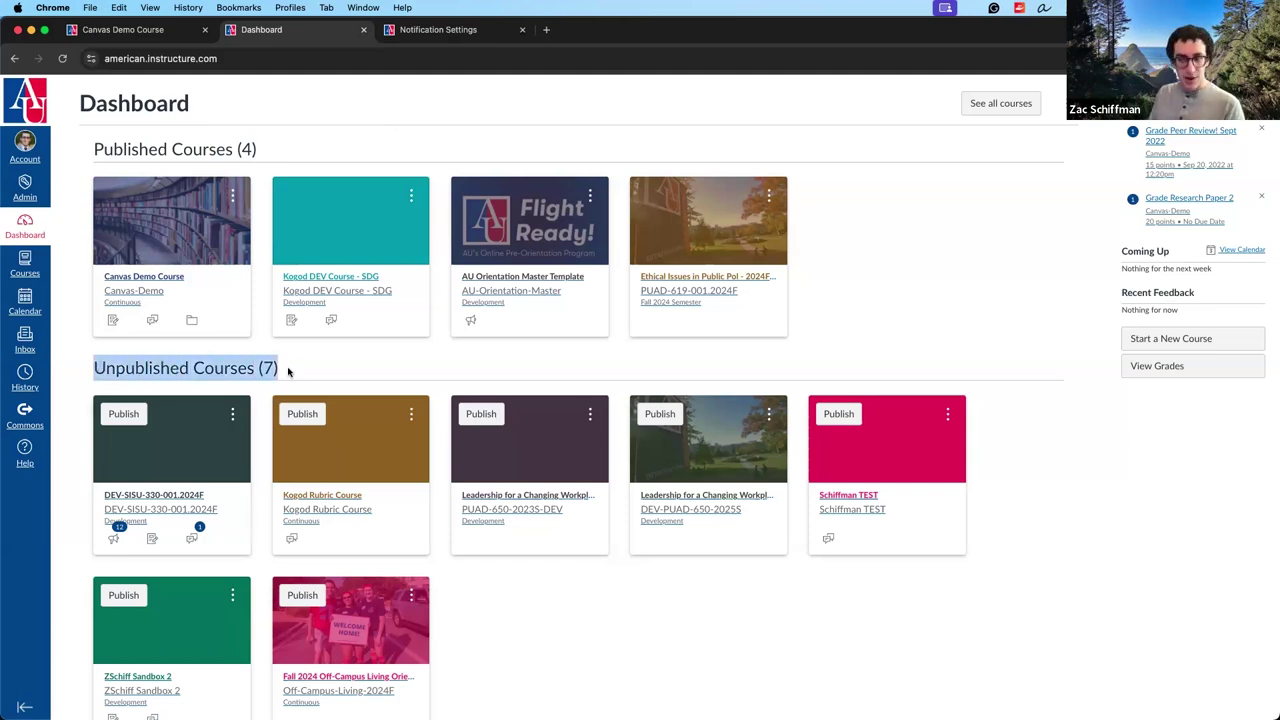
{"action": "left_click_drag", "start_coordinate": [262, 152], "coordinate": [82, 153]}
{"action": "left_click_drag", "start_coordinate": [291, 372], "coordinate": [97, 371]}
{"action": "left_click", "coordinate": [98, 372]}
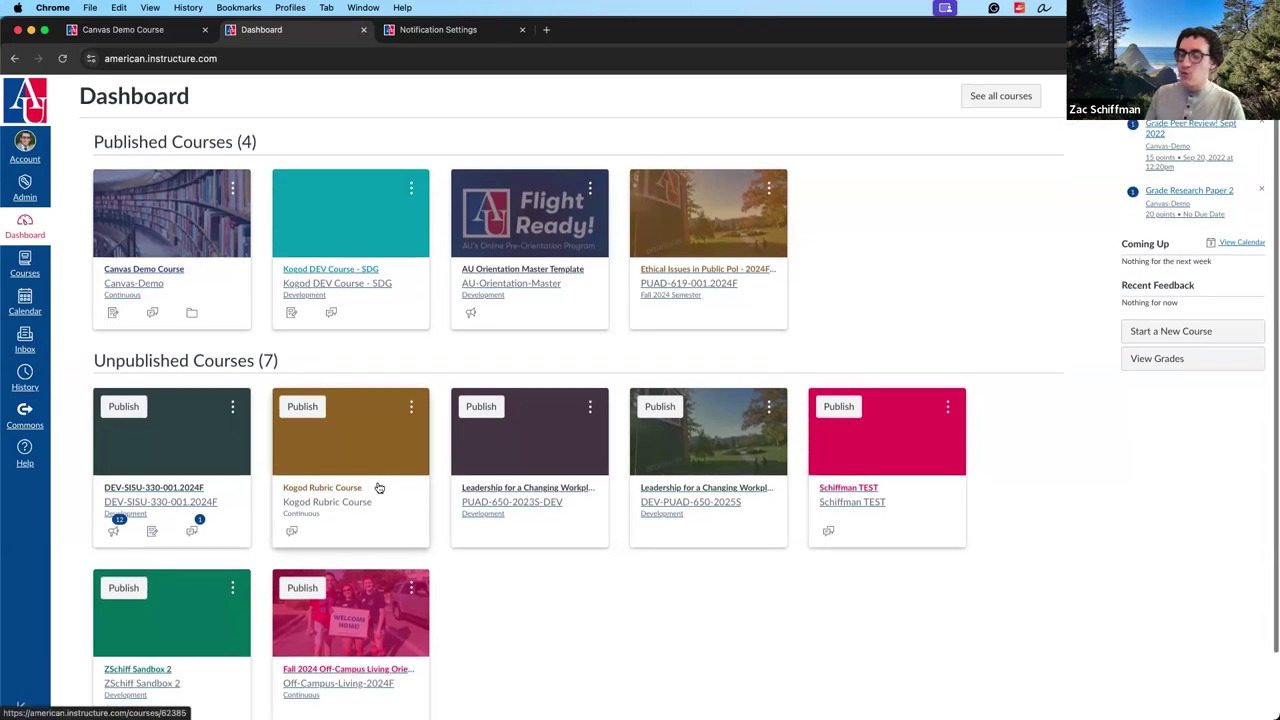
{"action": "scroll", "coordinate": [300, 450], "scroll_direction": "down", "scroll_amount": 3}
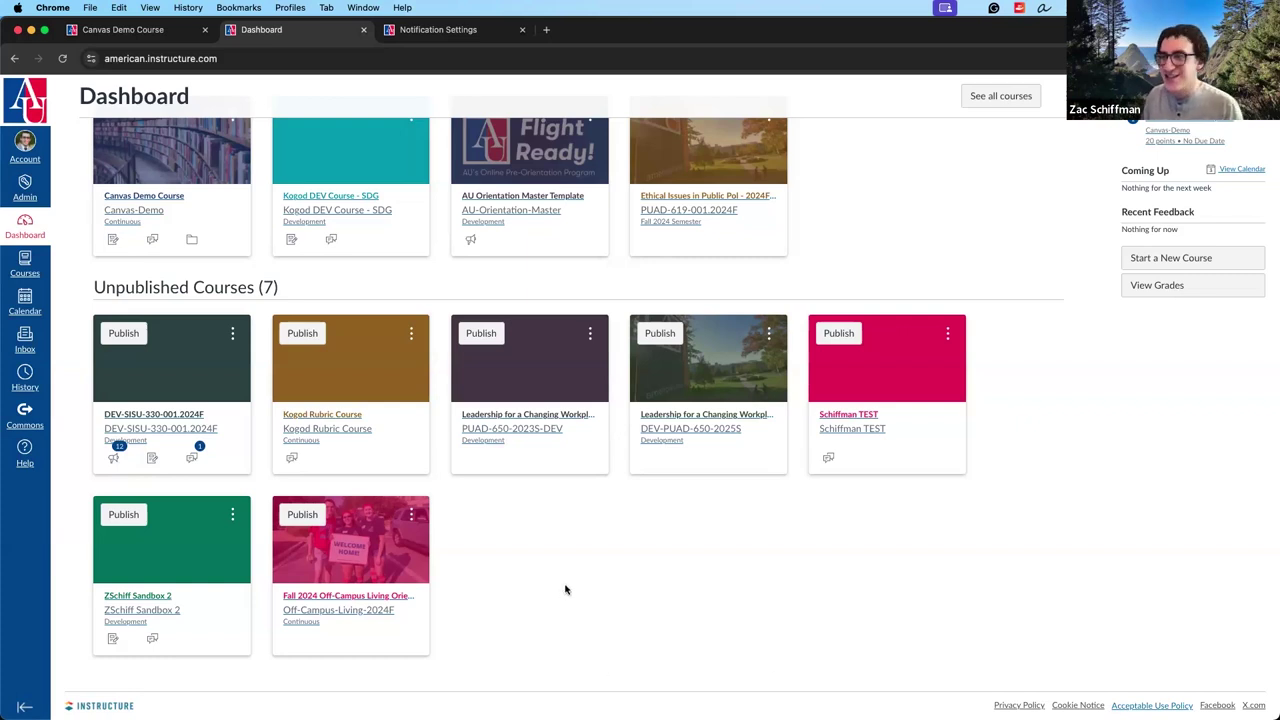
{"action": "scroll", "coordinate": [480, 363], "scroll_direction": "up", "scroll_amount": 2}
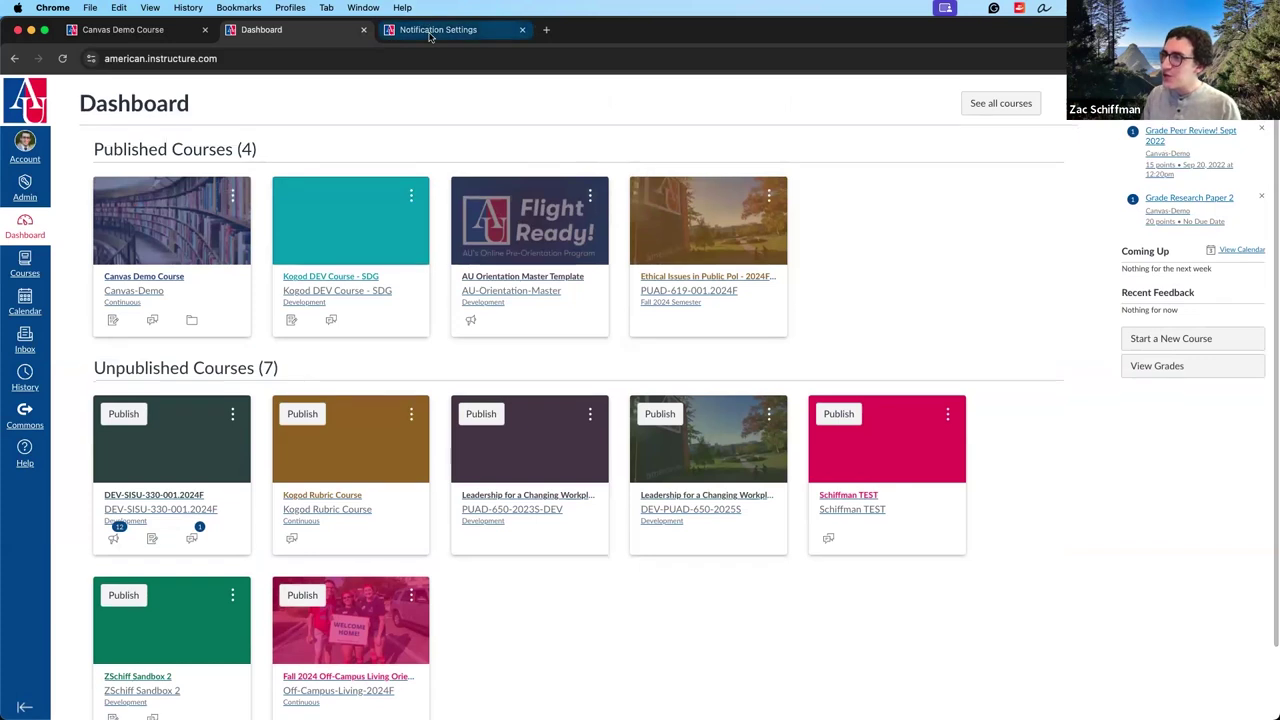
{"action": "left_click", "coordinate": [430, 33]}
Step: Switch from the Canvas Demo Course syllabus tab back to the Dashboard tab
{"action": "left_click", "coordinate": [164, 30]}
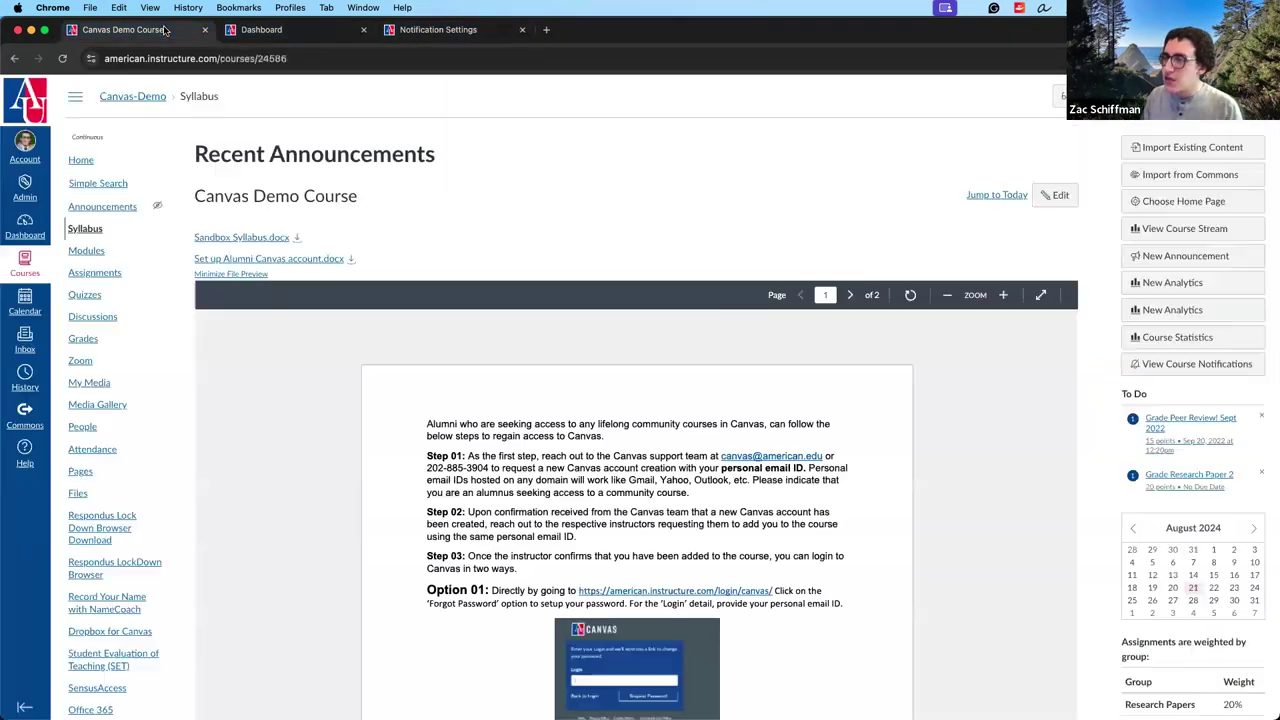
{"action": "left_click", "coordinate": [262, 30]}
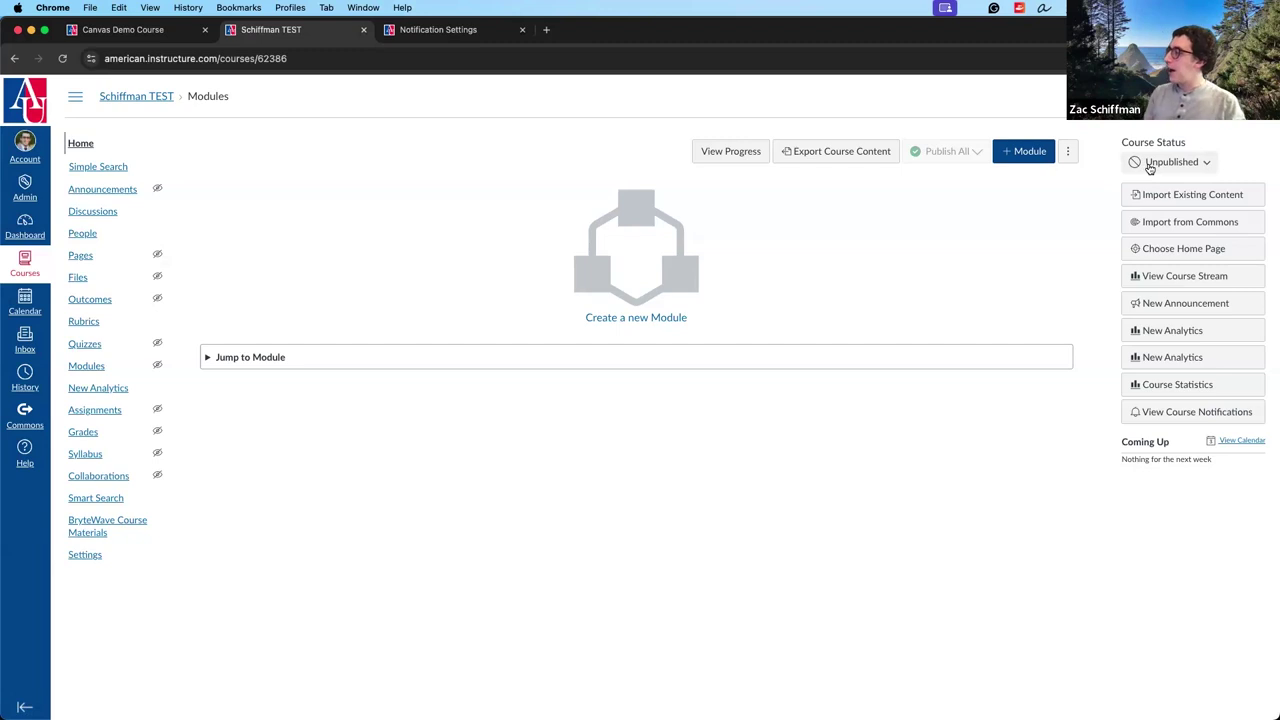
Step: Publish the TEST course, choosing Syllabus as its home page
{"action": "left_click", "coordinate": [1153, 166]}
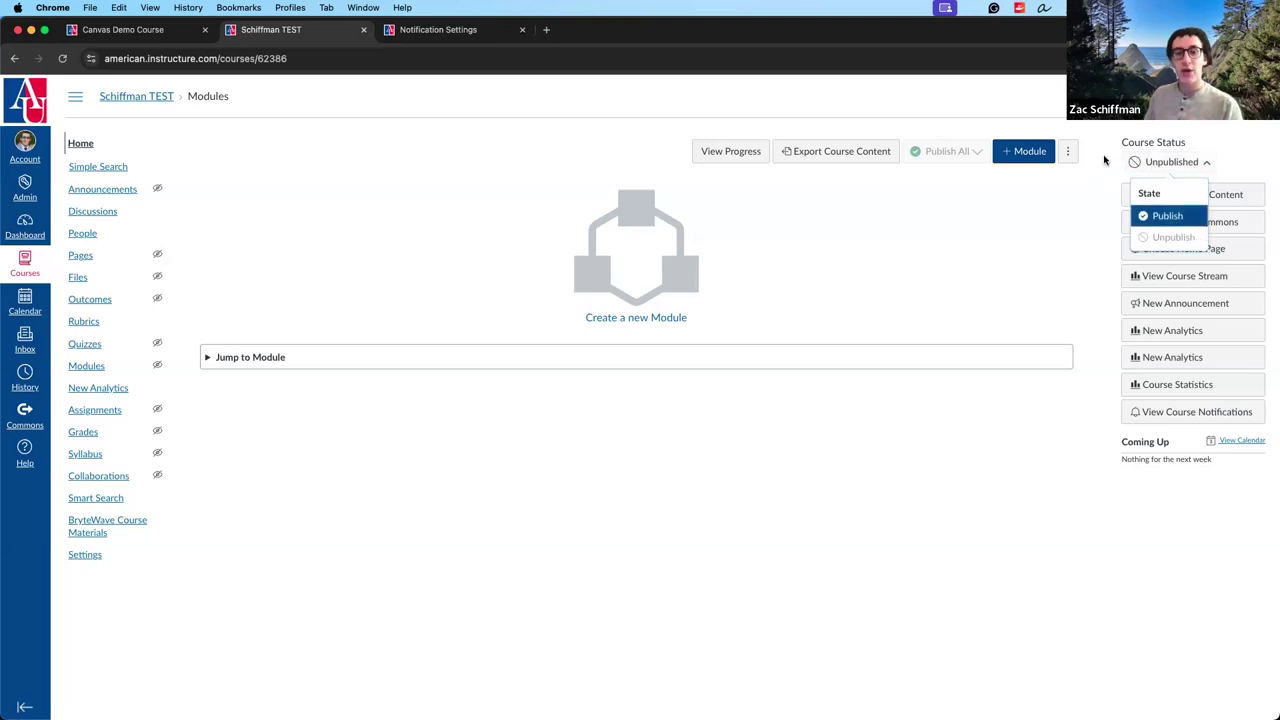
{"action": "left_click", "coordinate": [1160, 216]}
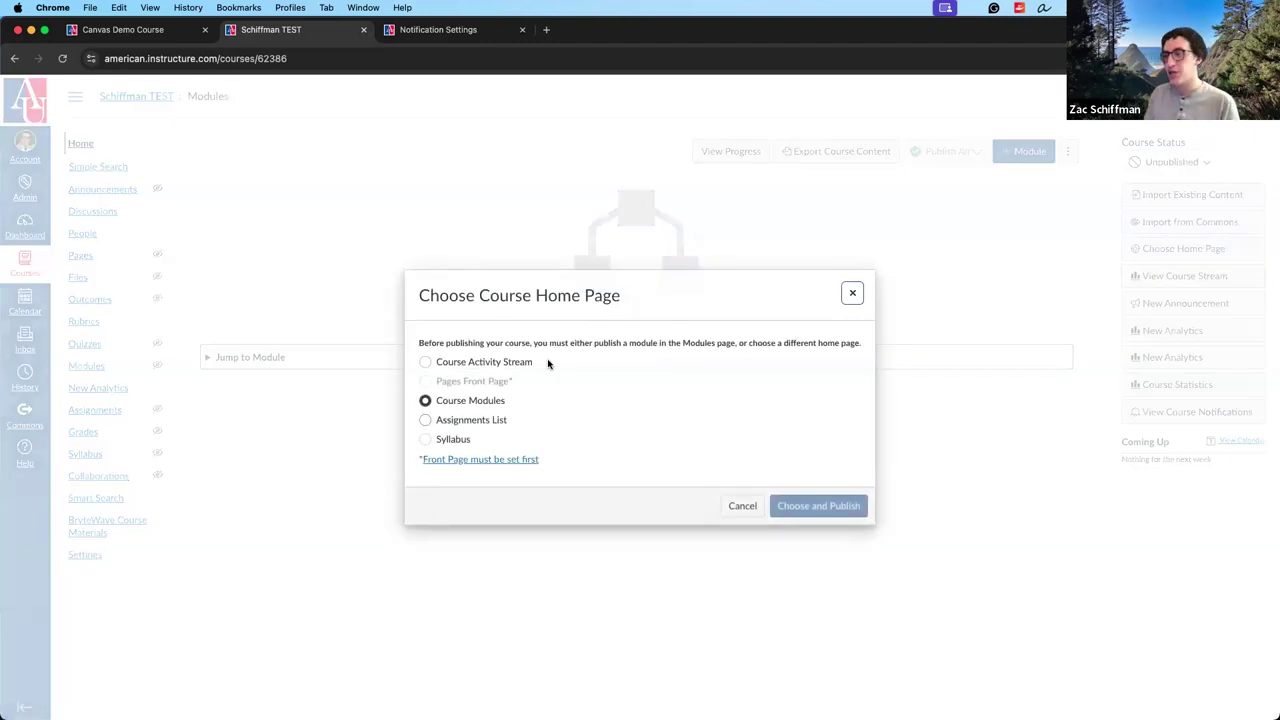
{"action": "left_click", "coordinate": [450, 439]}
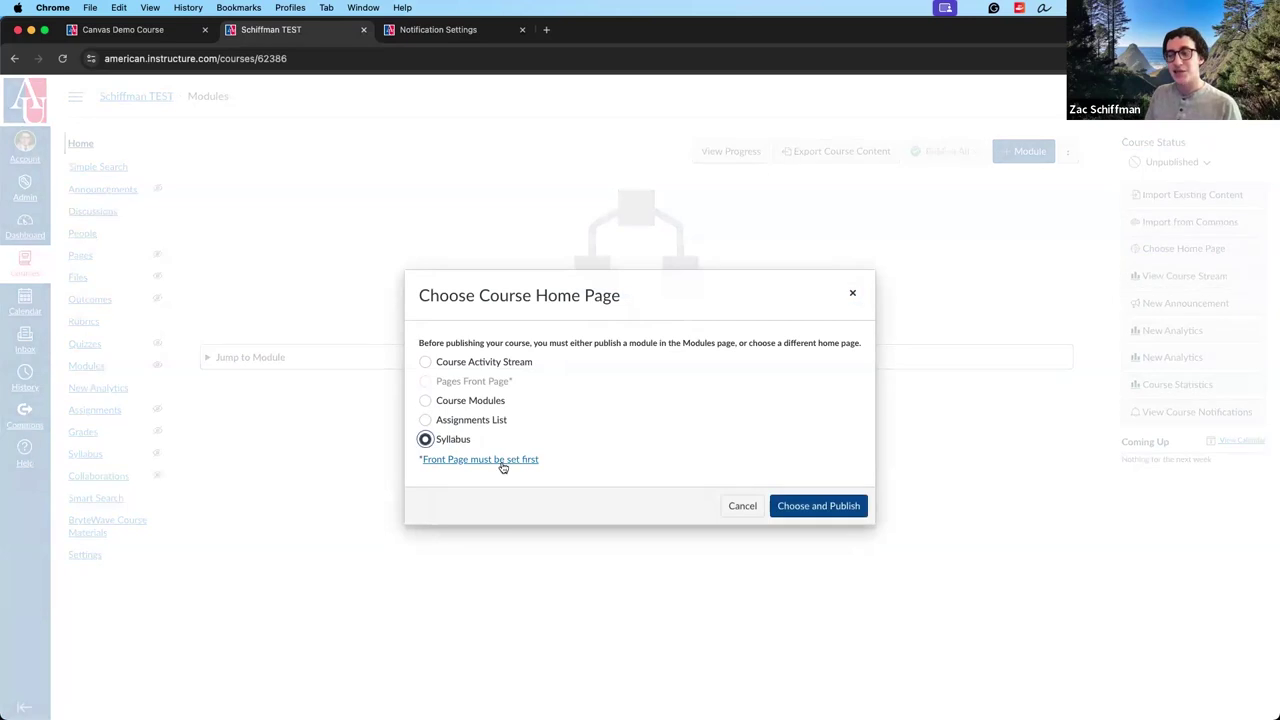
{"action": "left_click", "coordinate": [788, 508]}
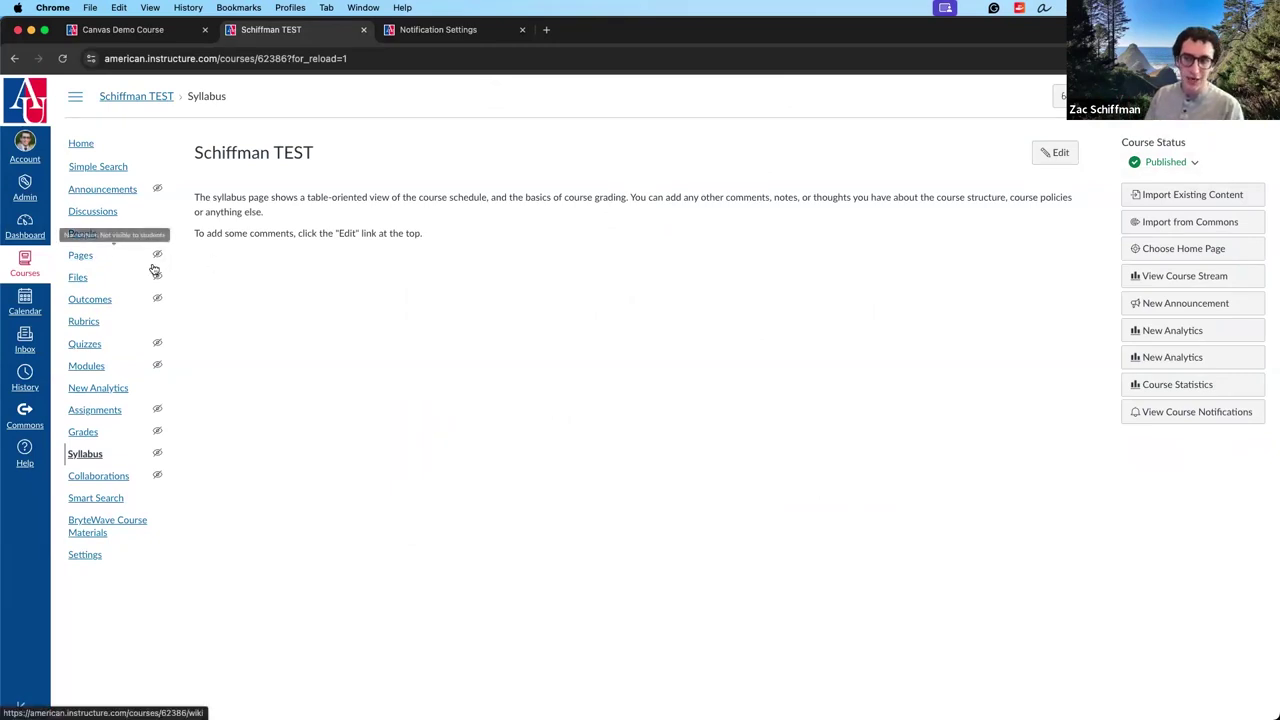
Step: Switch to the Canvas Demo Course tab showing its syllabus and announcements
{"action": "left_click", "coordinate": [110, 31]}
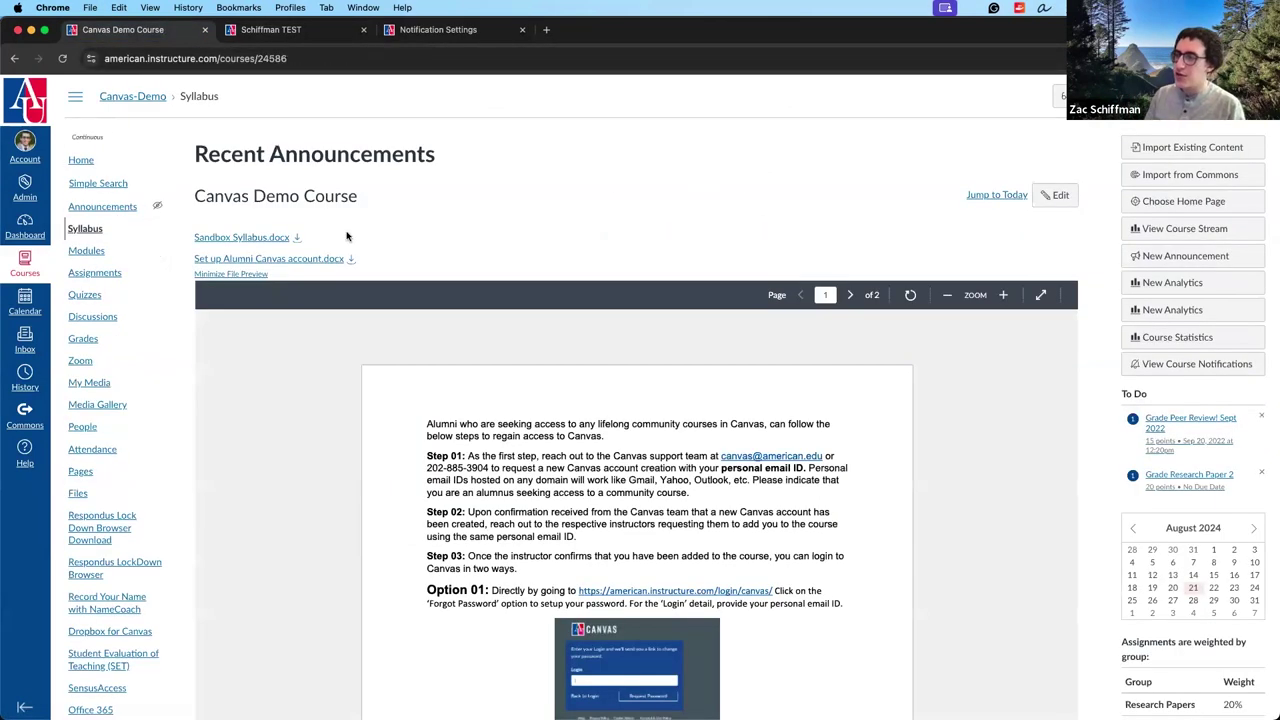
Step: Open Assignments and scroll through the Research Papers, Participation and Quizzes groups
{"action": "left_click", "coordinate": [117, 274]}
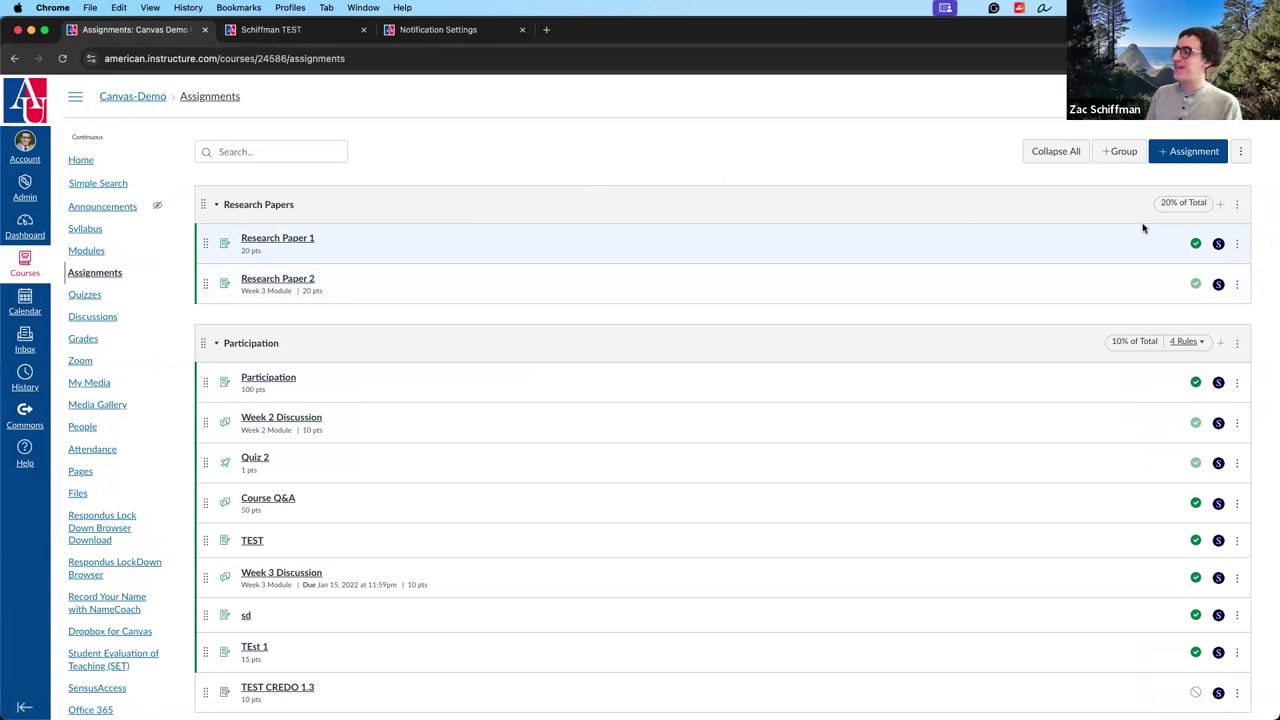
{"action": "scroll", "coordinate": [1168, 272], "scroll_direction": "down", "scroll_amount": 3}
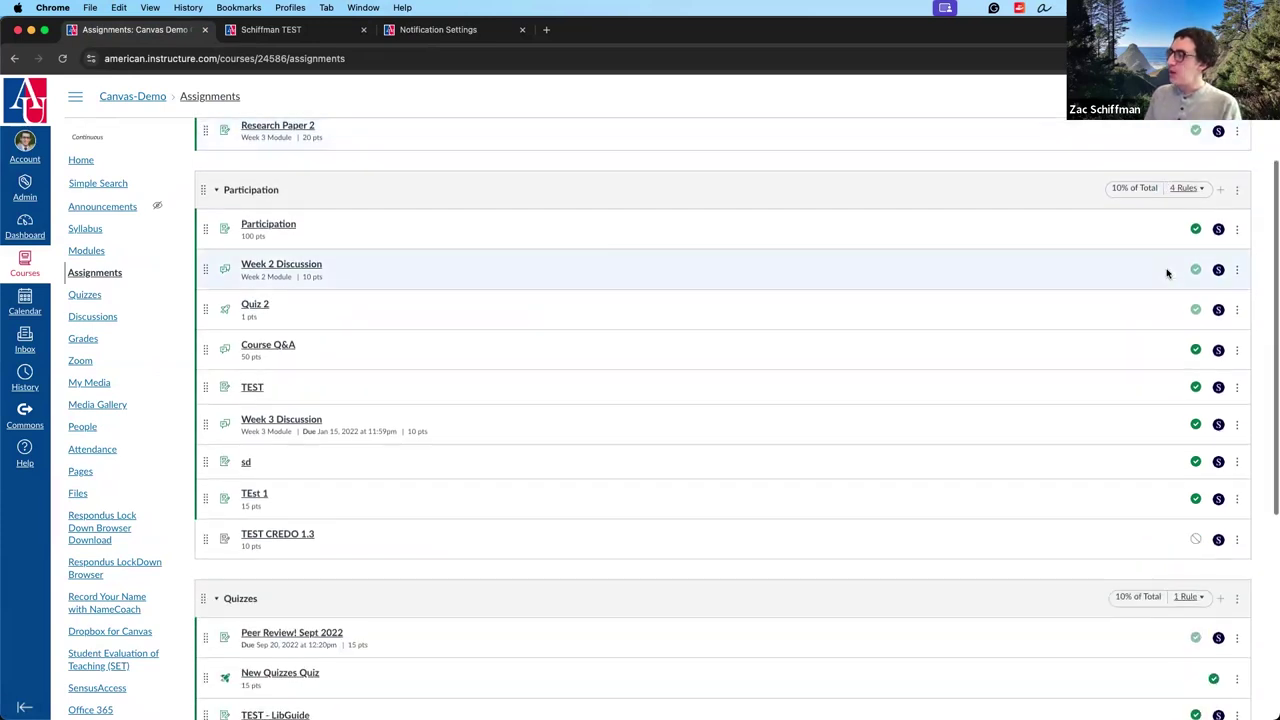
{"action": "scroll", "coordinate": [1185, 310], "scroll_direction": "down", "scroll_amount": 4}
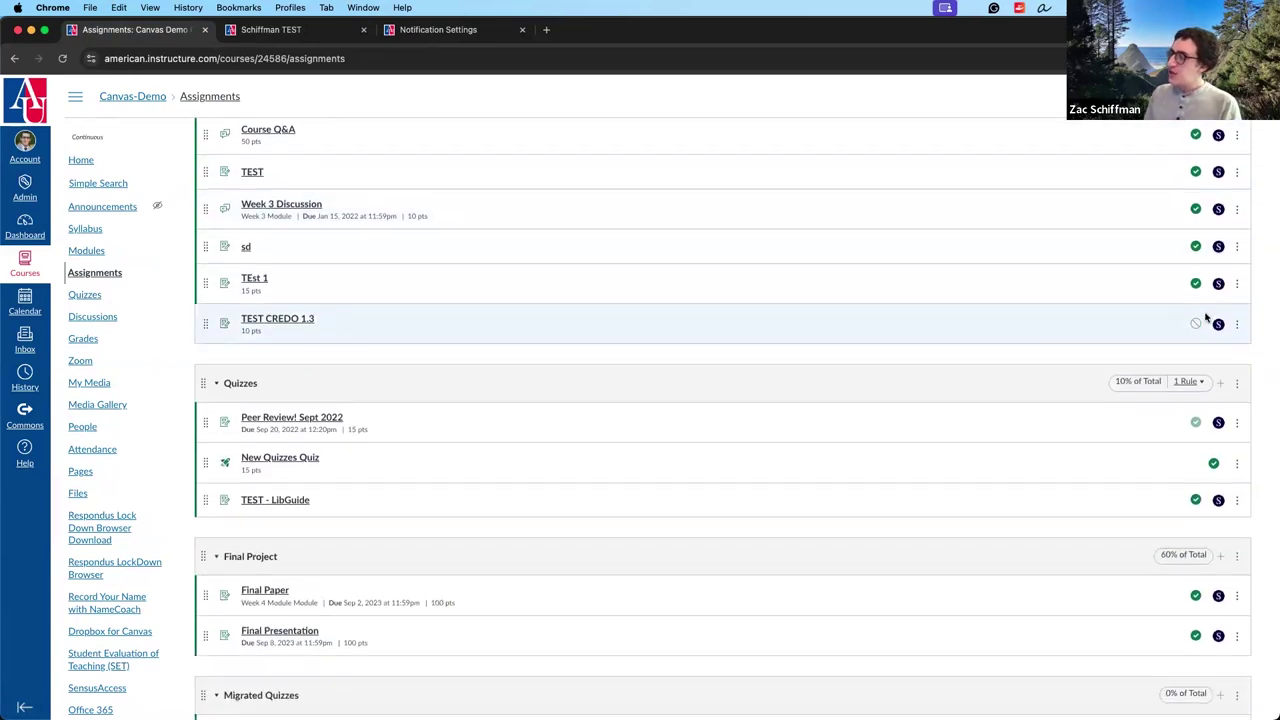
{"action": "scroll", "coordinate": [1037, 357], "scroll_direction": "up", "scroll_amount": 3}
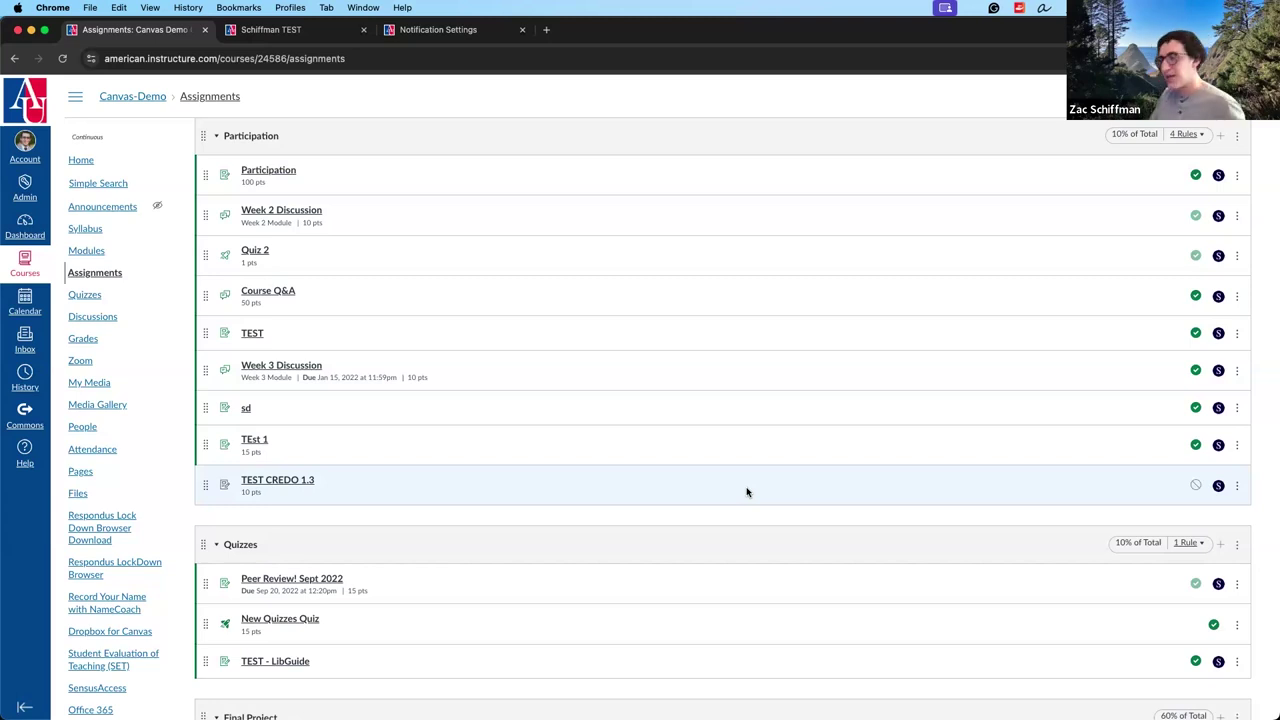
{"action": "scroll", "coordinate": [596, 250], "scroll_direction": "up", "scroll_amount": 5}
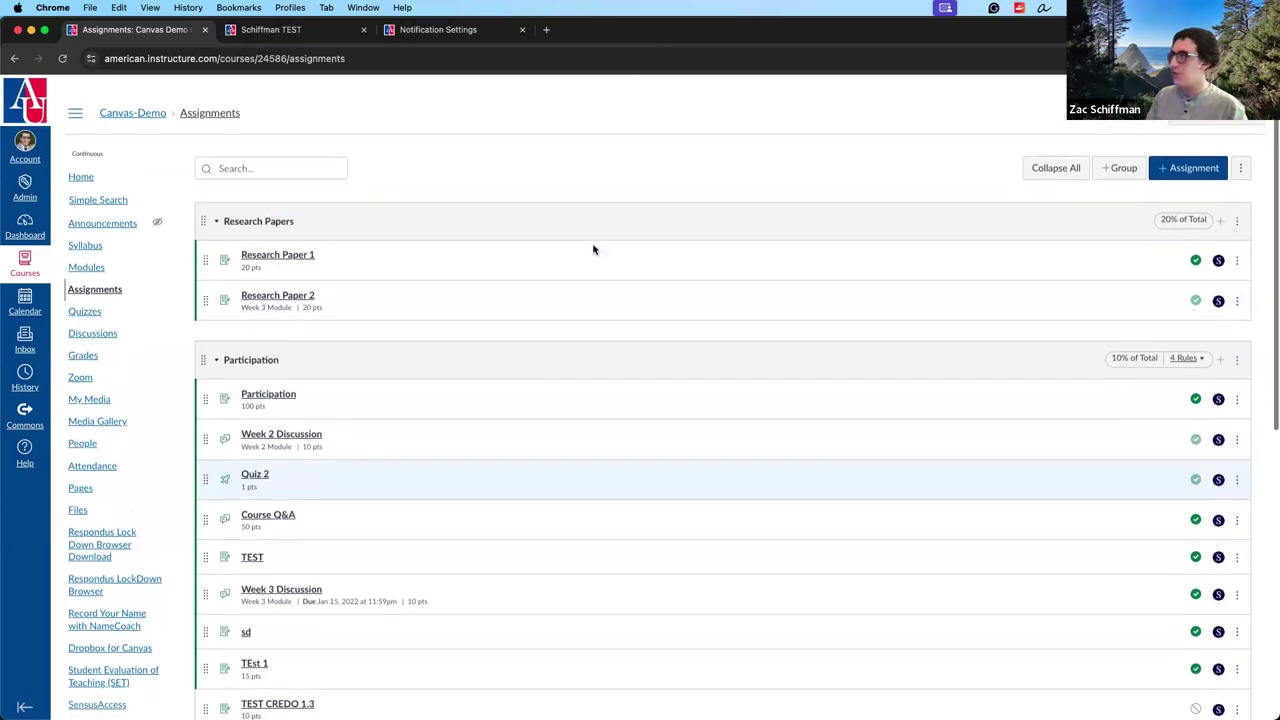
Step: Return to the TEST course tab and launch Import from Commons in a new tab
{"action": "left_click", "coordinate": [309, 38]}
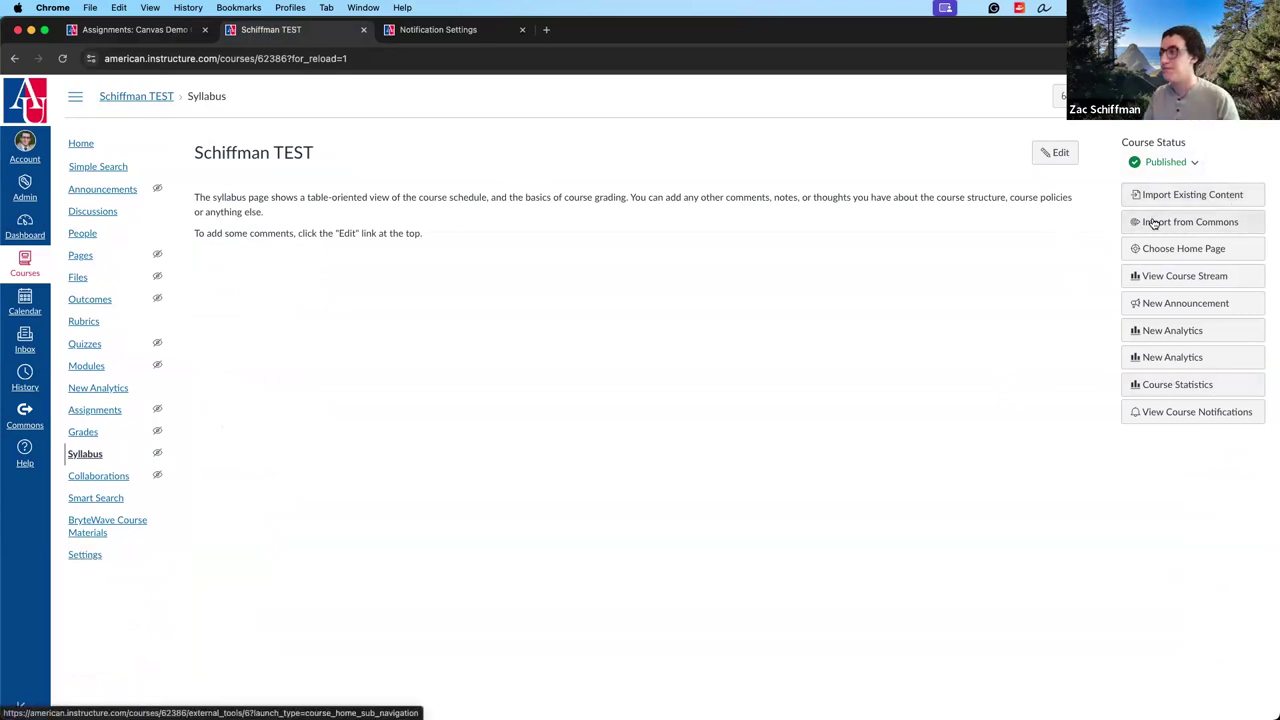
{"action": "left_click", "coordinate": [1153, 223]}
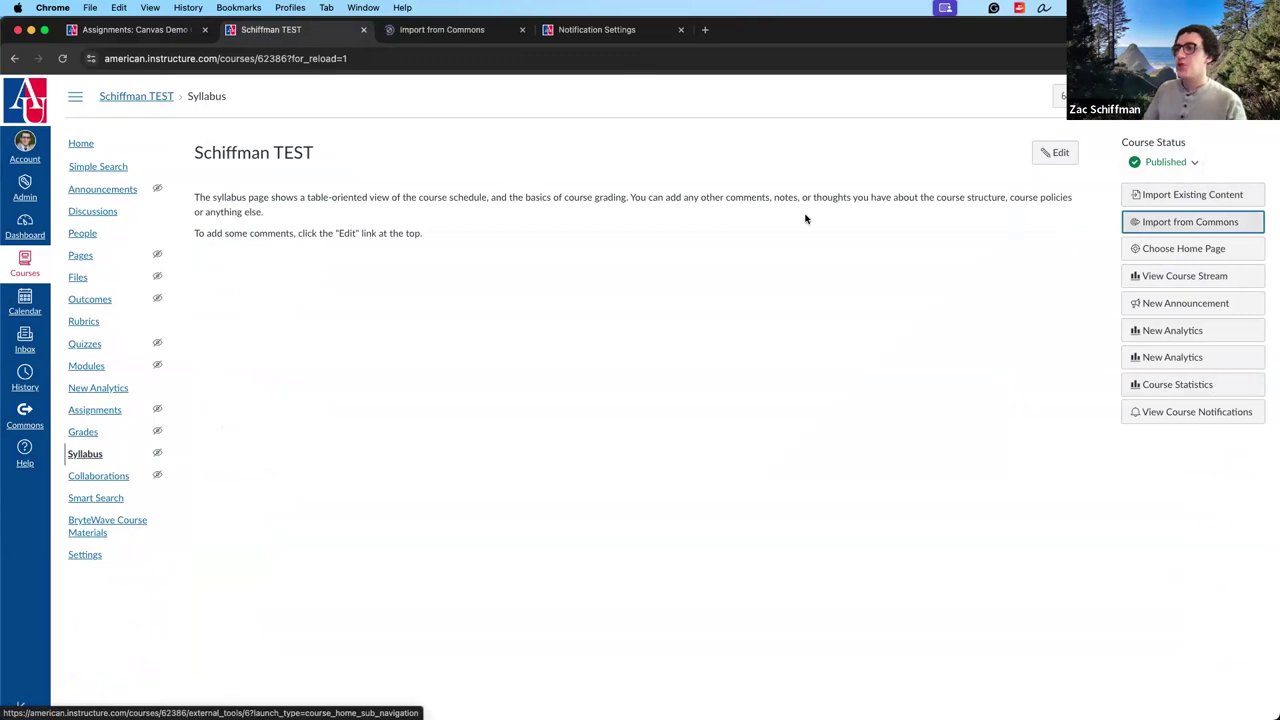
Step: Remove the American University - DC filter in Commons so all 282,901 results show
{"action": "left_click", "coordinate": [478, 33]}
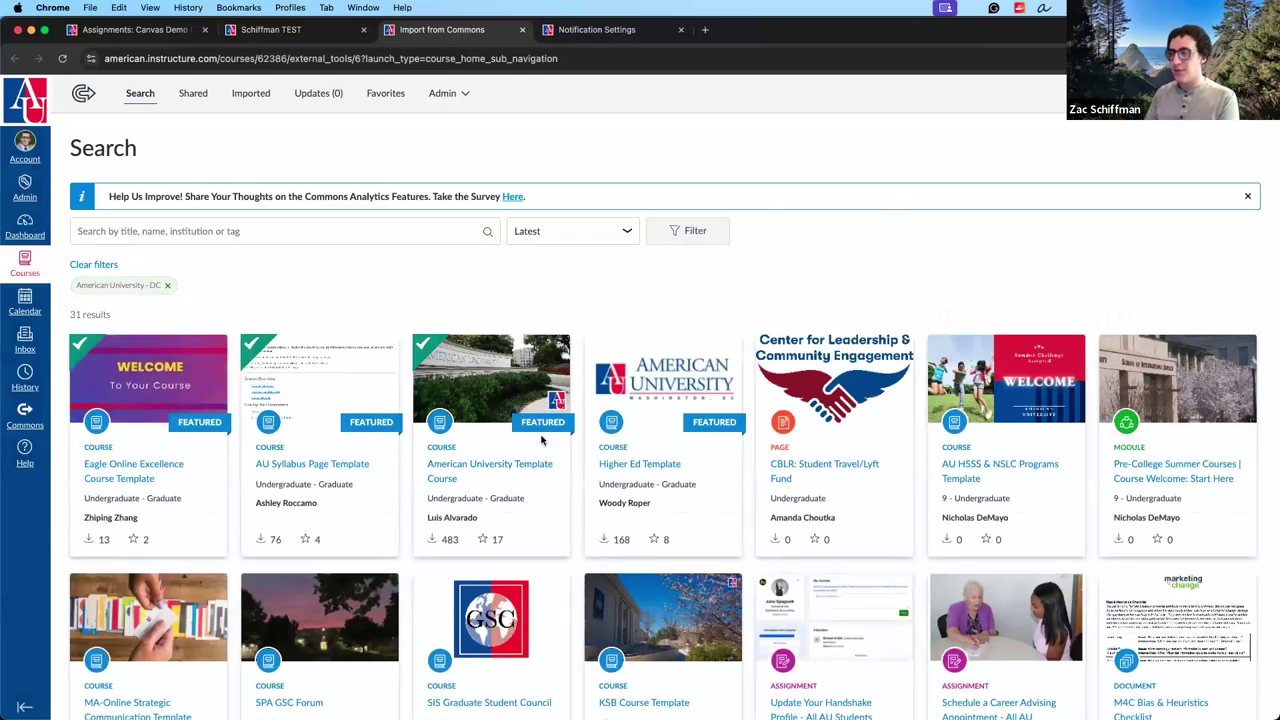
{"action": "scroll", "coordinate": [592, 407], "scroll_direction": "down", "scroll_amount": 10}
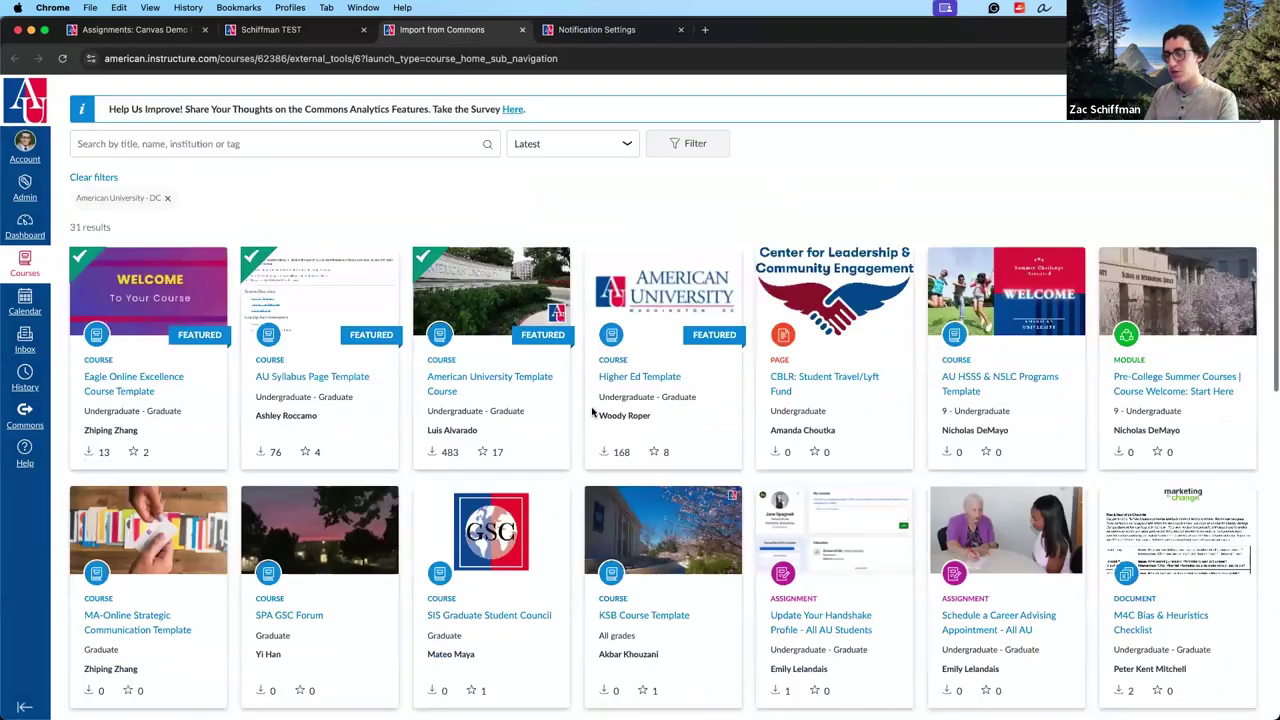
{"action": "scroll", "coordinate": [255, 258], "scroll_direction": "up", "scroll_amount": 10}
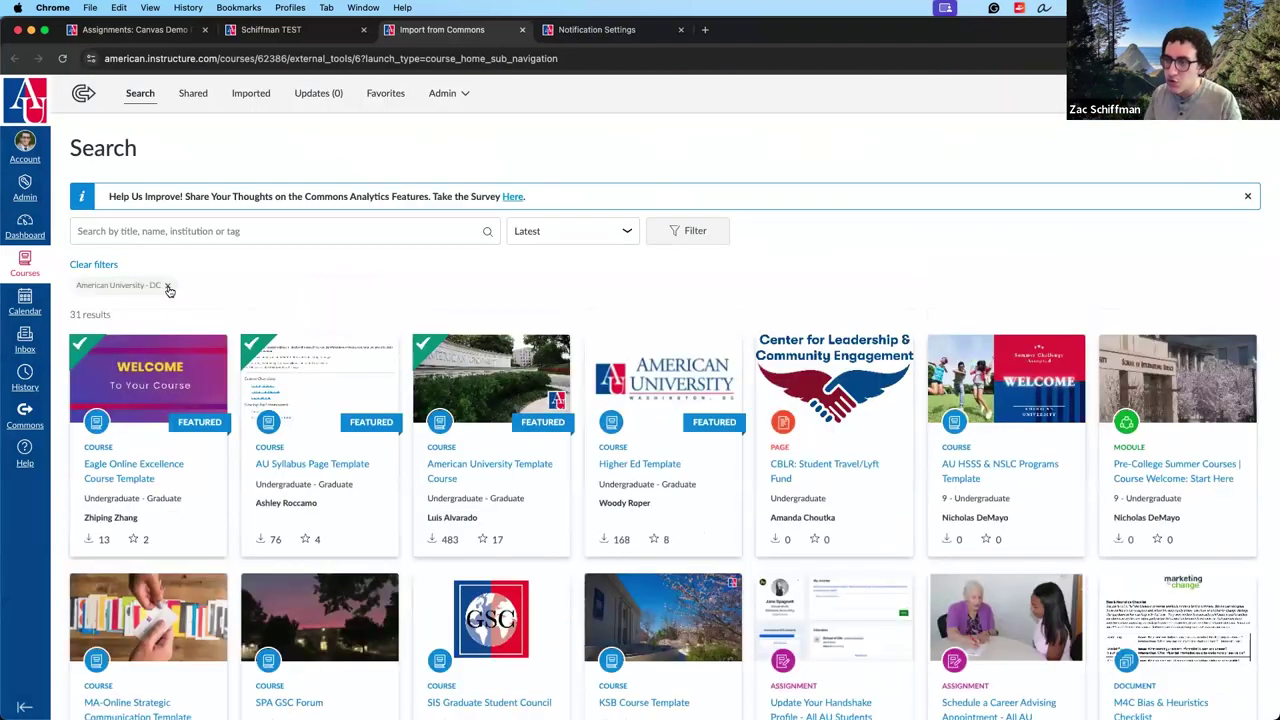
{"action": "left_click", "coordinate": [169, 288]}
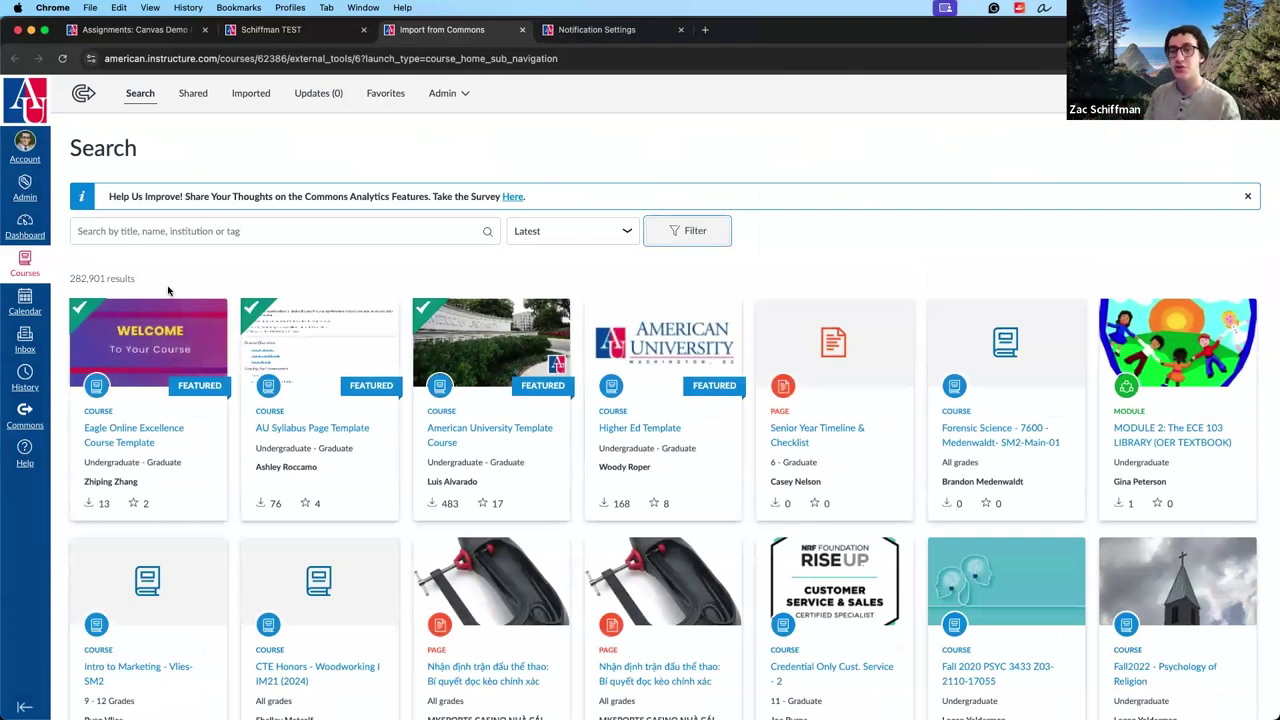
Step: Search Canvas Commons for 'math'
{"action": "left_click", "coordinate": [274, 231]}
{"action": "type", "text": "math"}
{"action": "key", "text": "Return"}
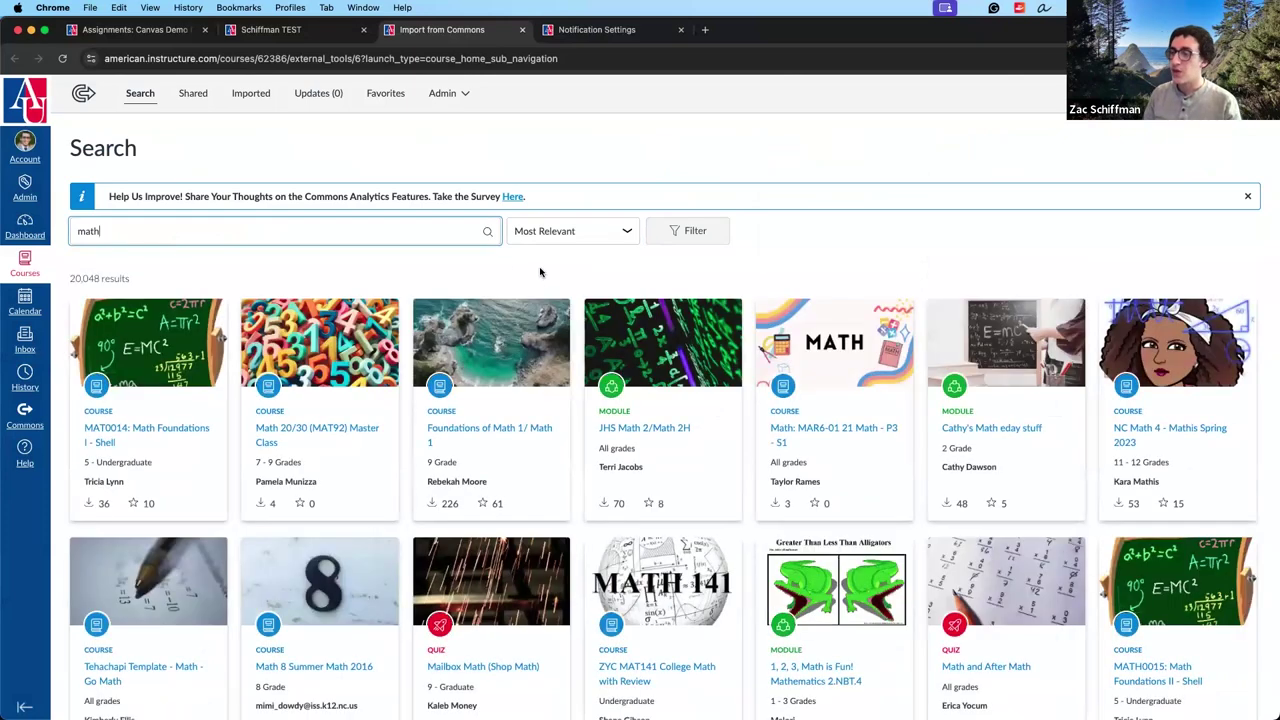
Step: Browse the math results, then close the Commons tab to return to the syllabus
{"action": "scroll", "coordinate": [540, 276], "scroll_direction": "down", "scroll_amount": 2}
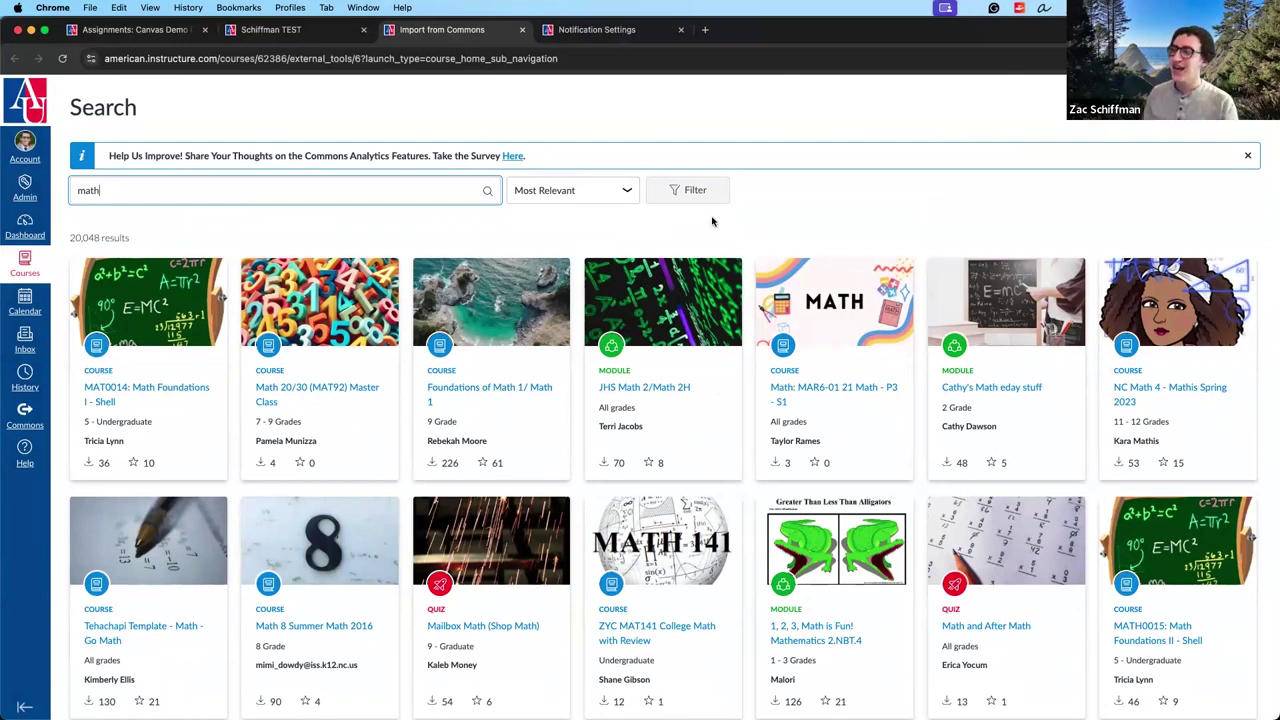
{"action": "scroll", "coordinate": [716, 231], "scroll_direction": "down", "scroll_amount": 5}
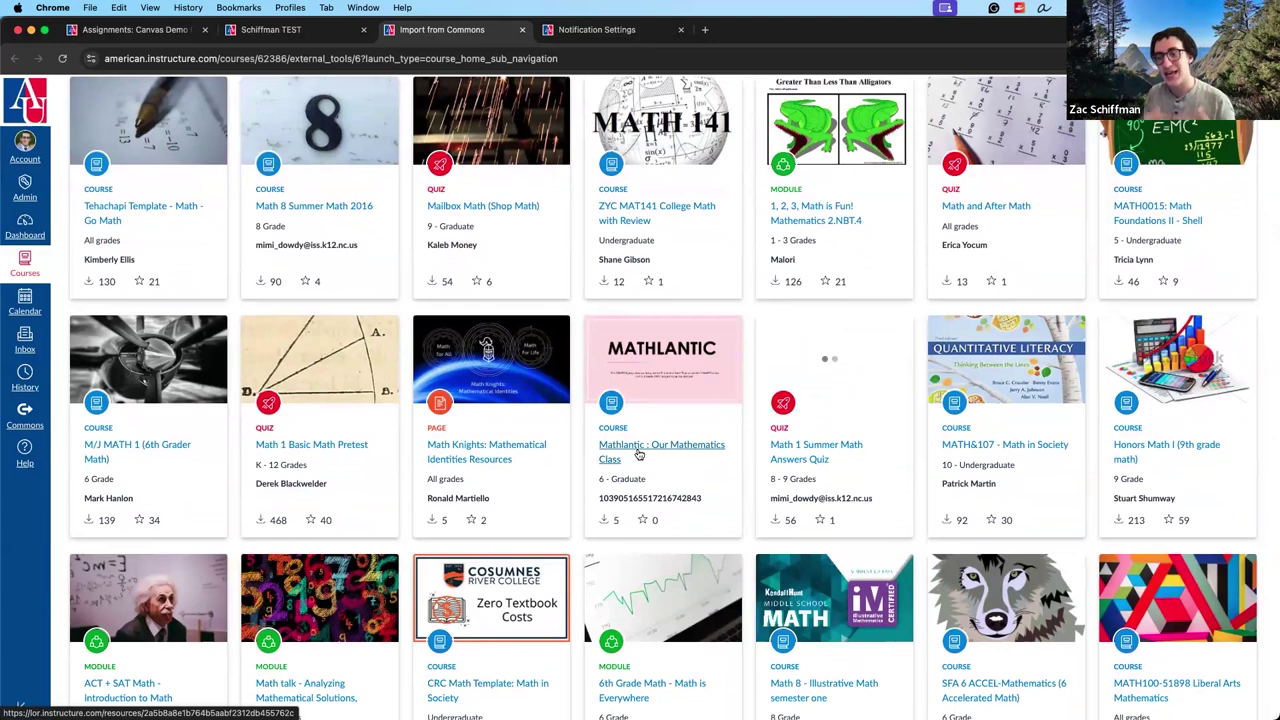
{"action": "scroll", "coordinate": [638, 455], "scroll_direction": "up", "scroll_amount": 5}
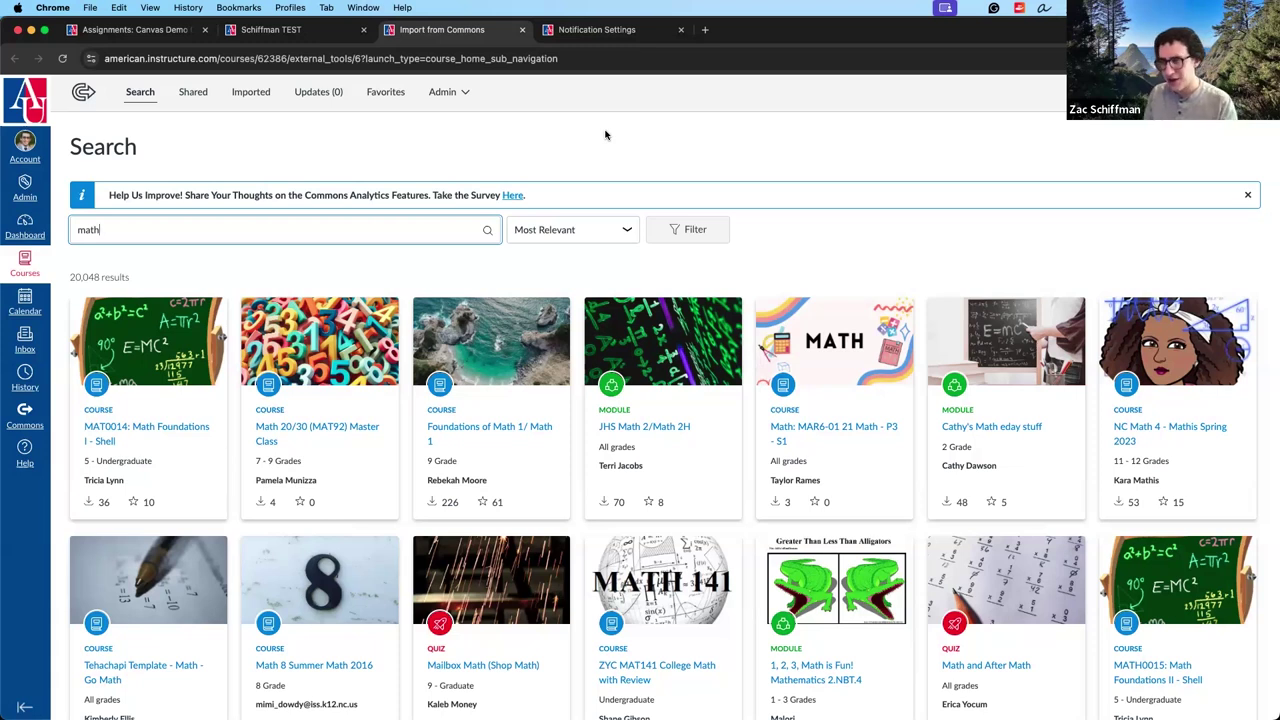
{"action": "left_click", "coordinate": [605, 135]}
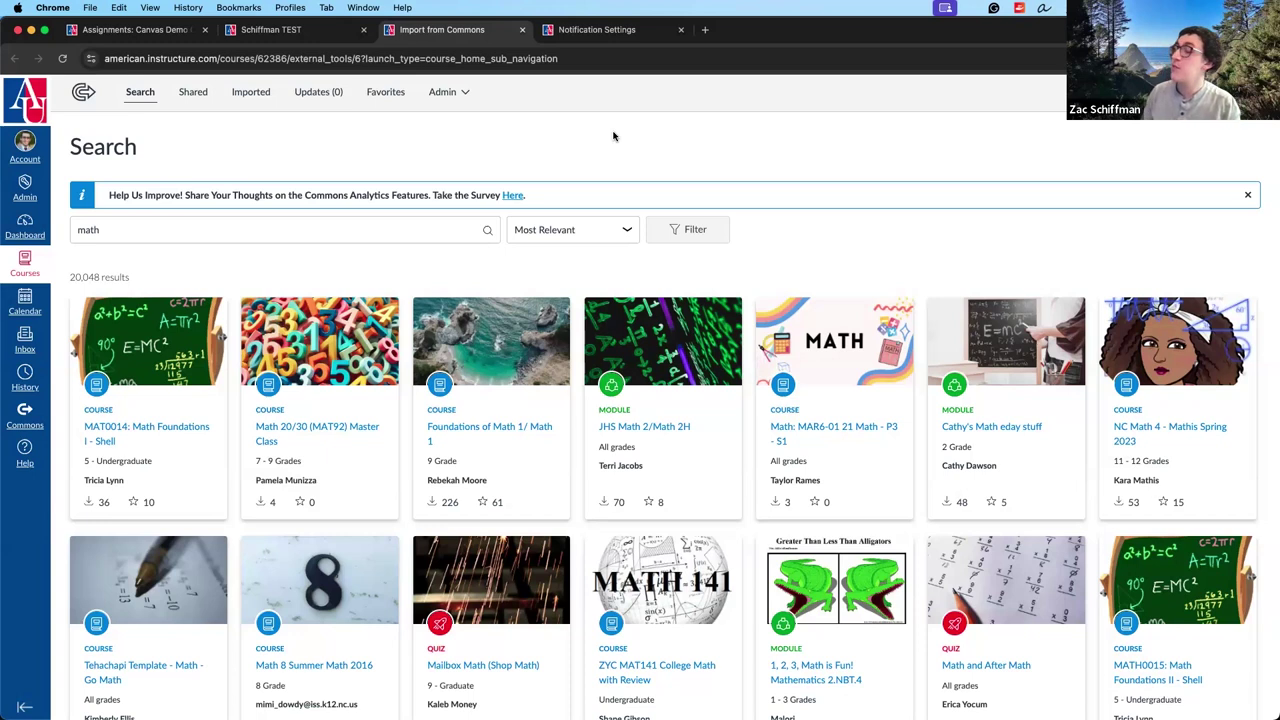
{"action": "key", "text": "super+w"}
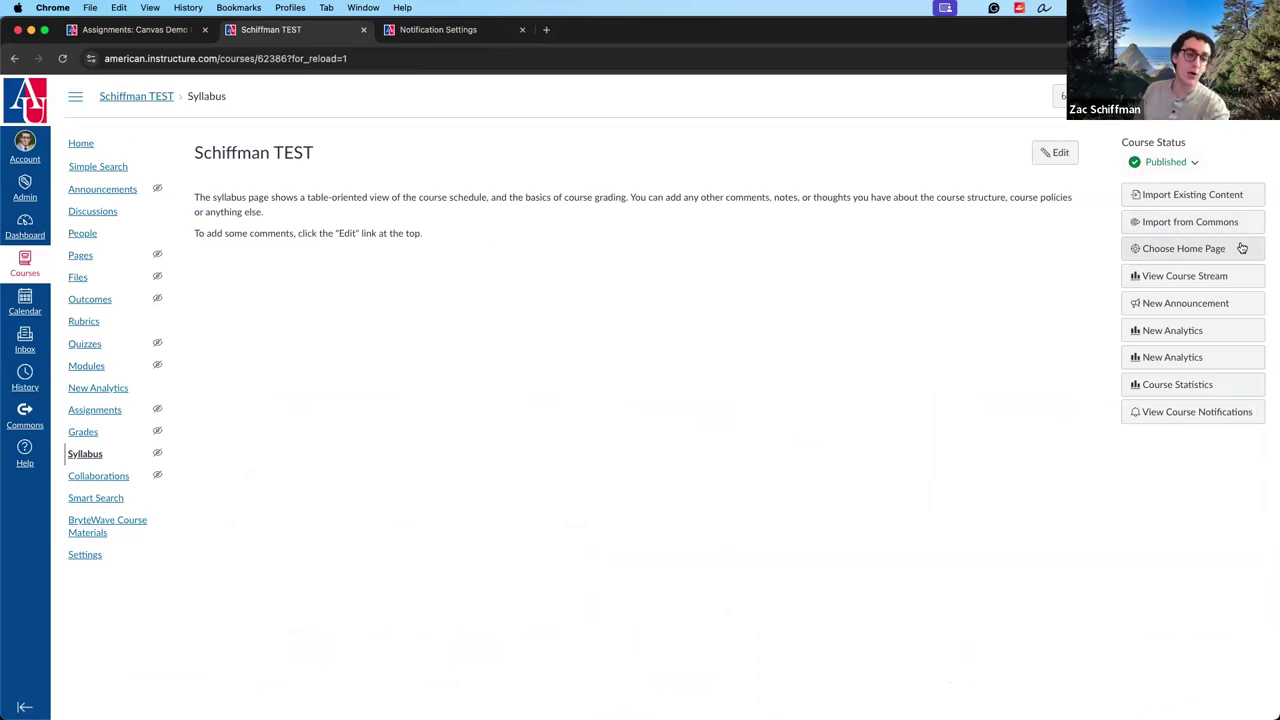
Step: Open the Choose Course Home Page dialog for the test course
{"action": "left_click", "coordinate": [1241, 248]}
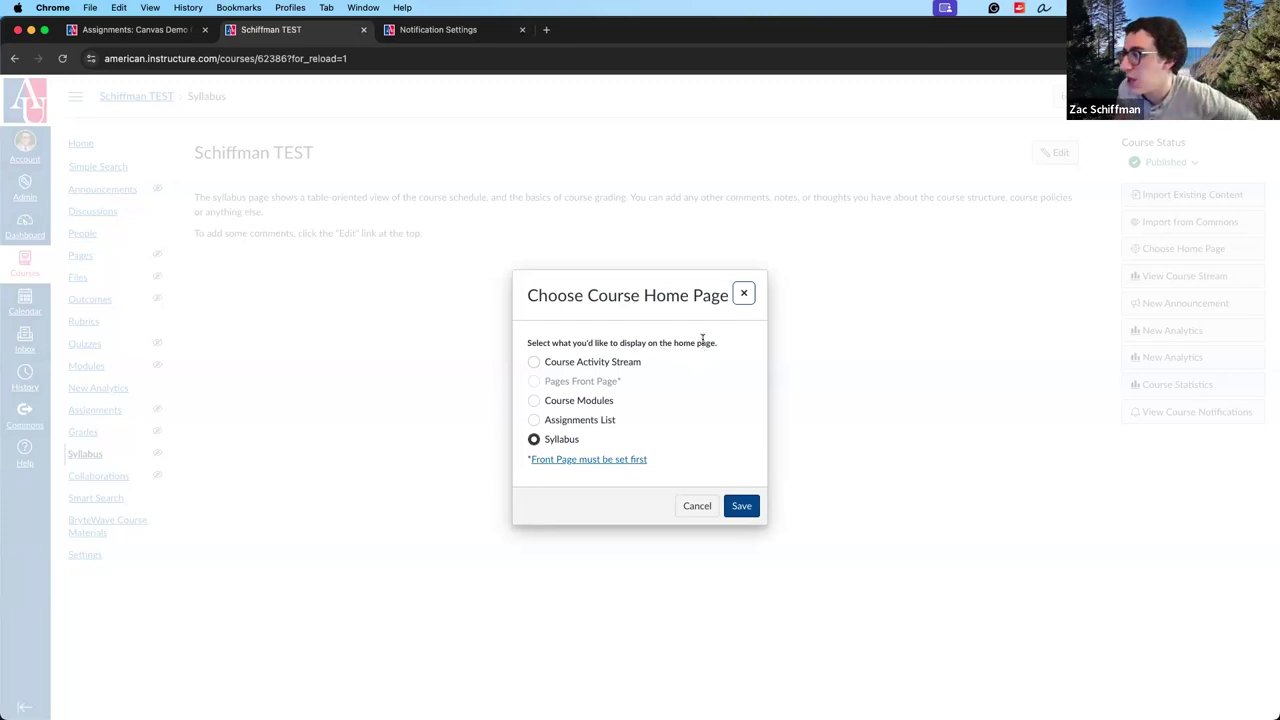
Step: Select Course Activity Stream as the course home page option
{"action": "left_click", "coordinate": [620, 362]}
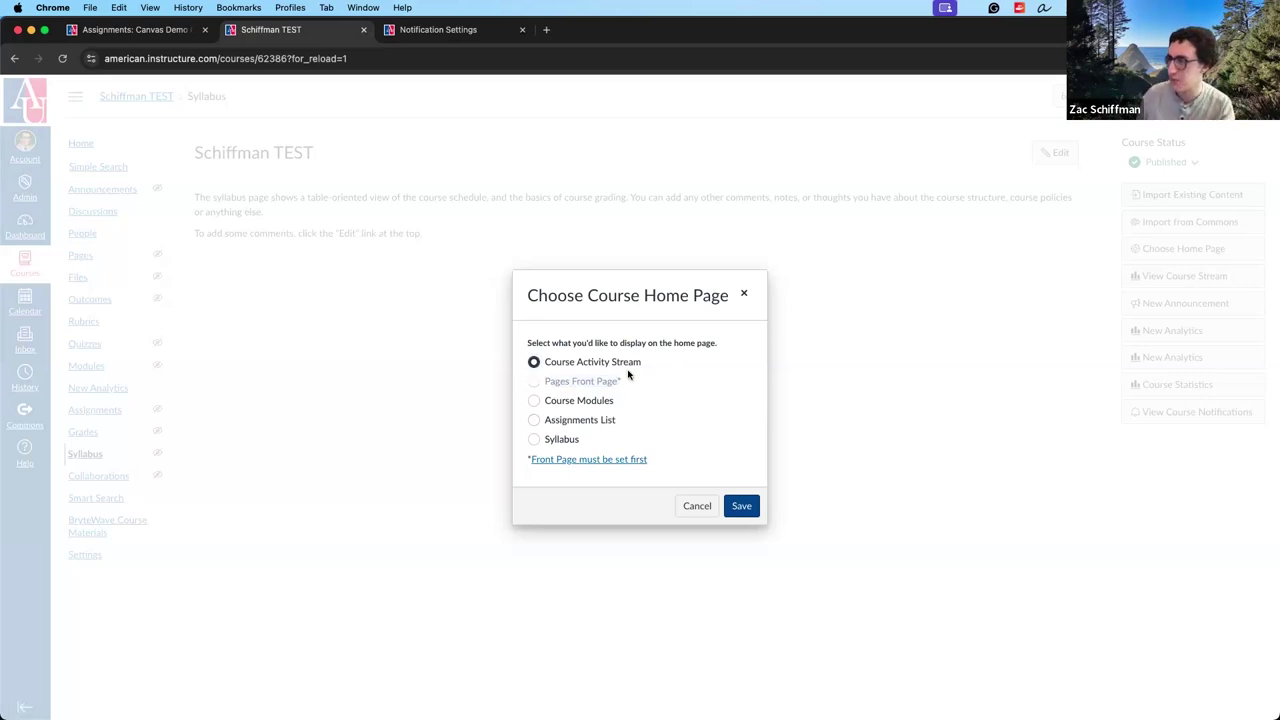
Step: Switch the home page choice back to Syllabus and save the course
{"action": "left_click", "coordinate": [577, 402]}
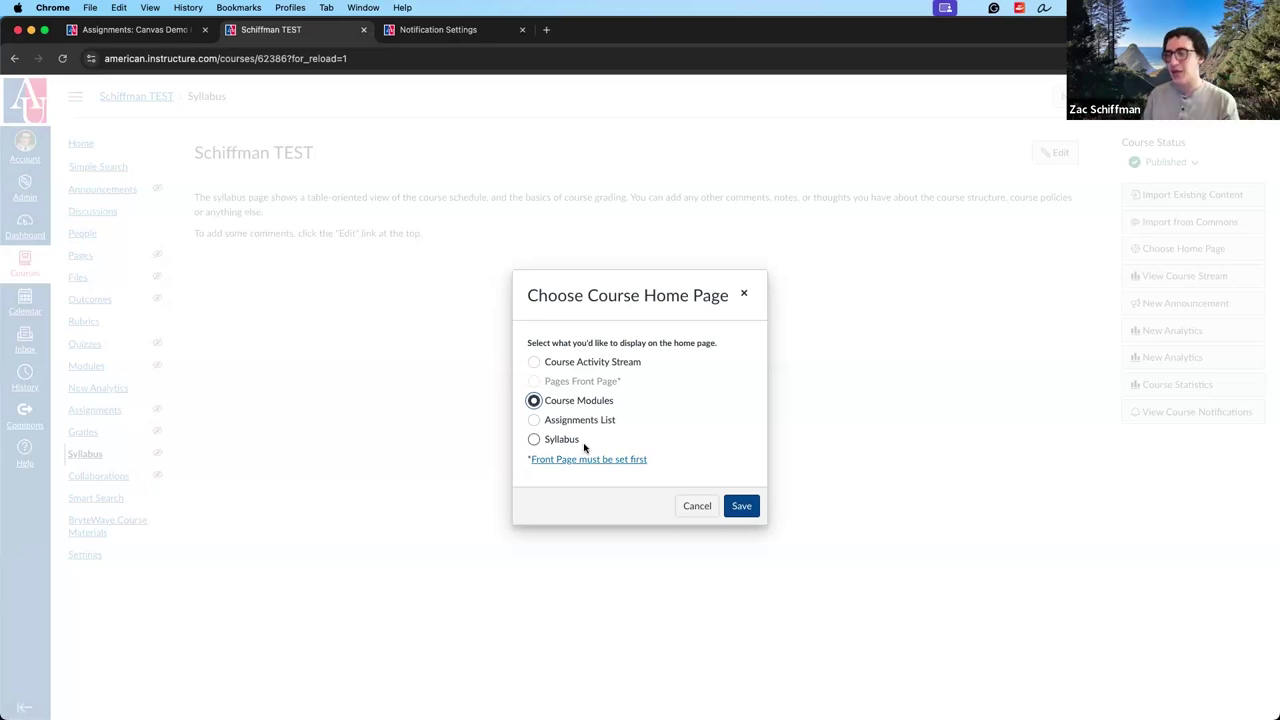
{"action": "left_click", "coordinate": [571, 441]}
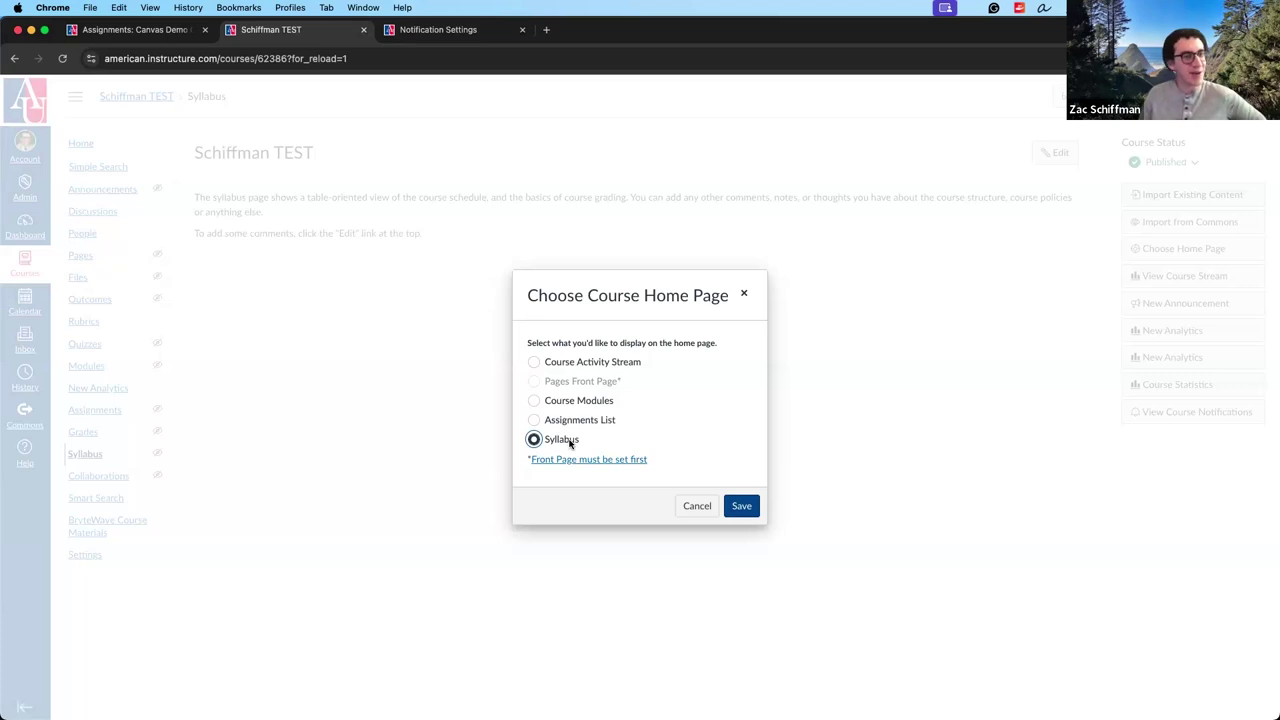
{"action": "left_click", "coordinate": [740, 506]}
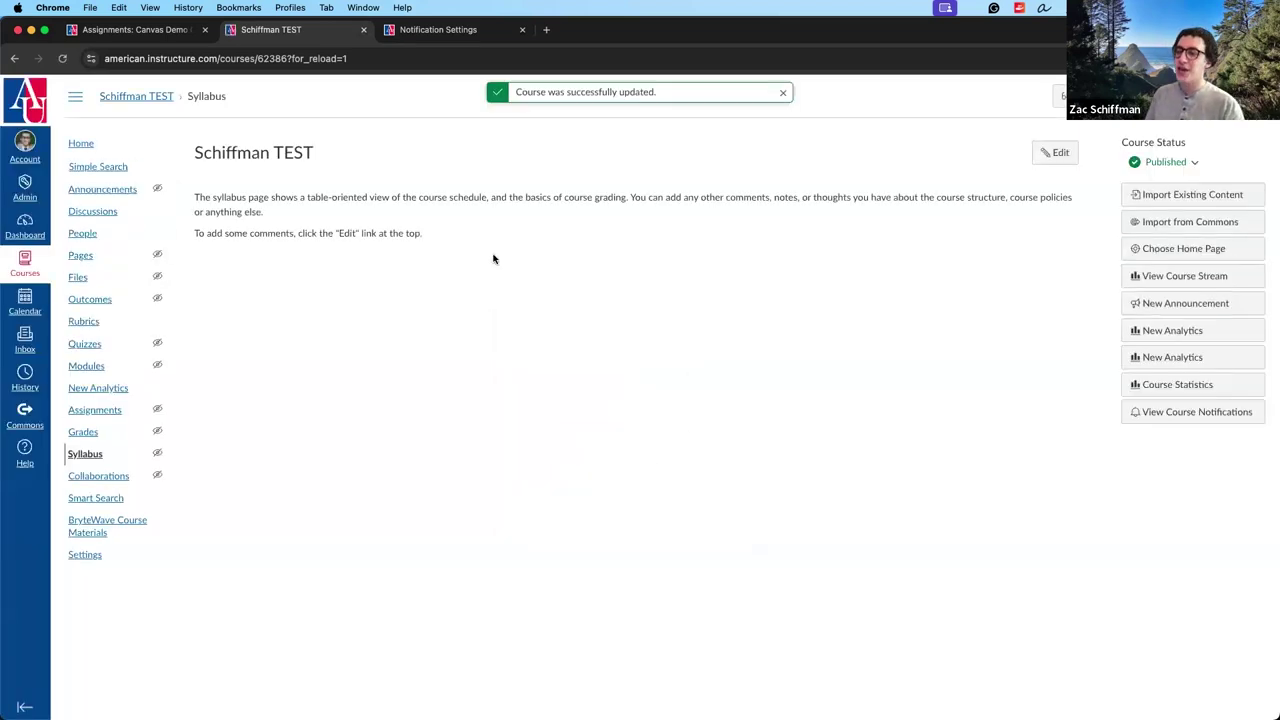
Step: View the Syllabus page, then return to the course Home, which now shows the syllabus
{"action": "left_click", "coordinate": [82, 453]}
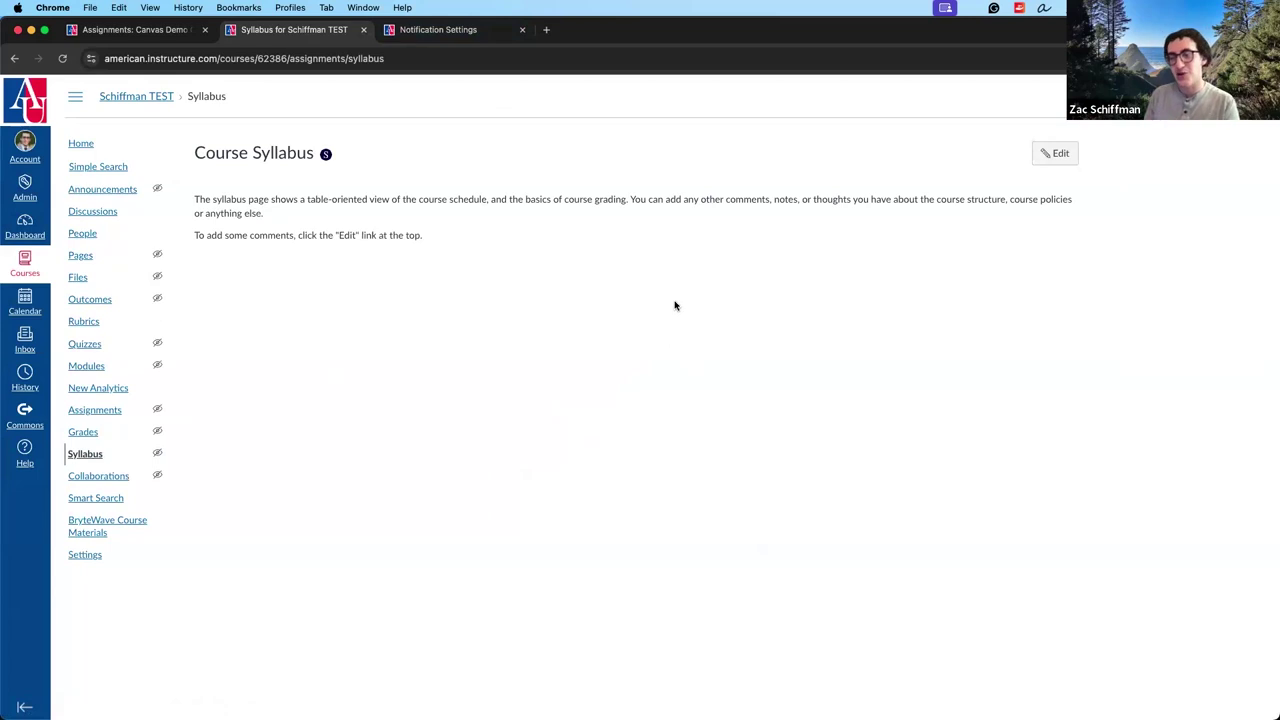
{"action": "left_click", "coordinate": [81, 144]}
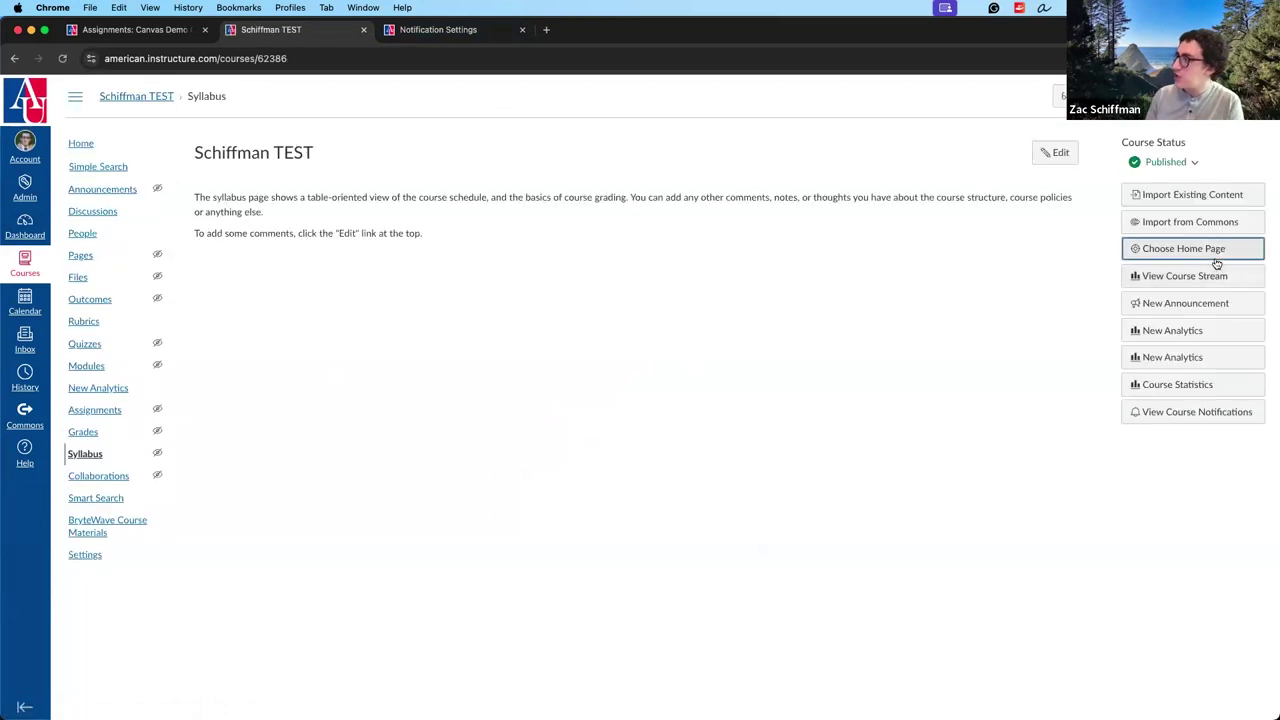
Step: Review the home page options without changes, then view the course's Recent Activity stream
{"action": "left_click", "coordinate": [1196, 249]}
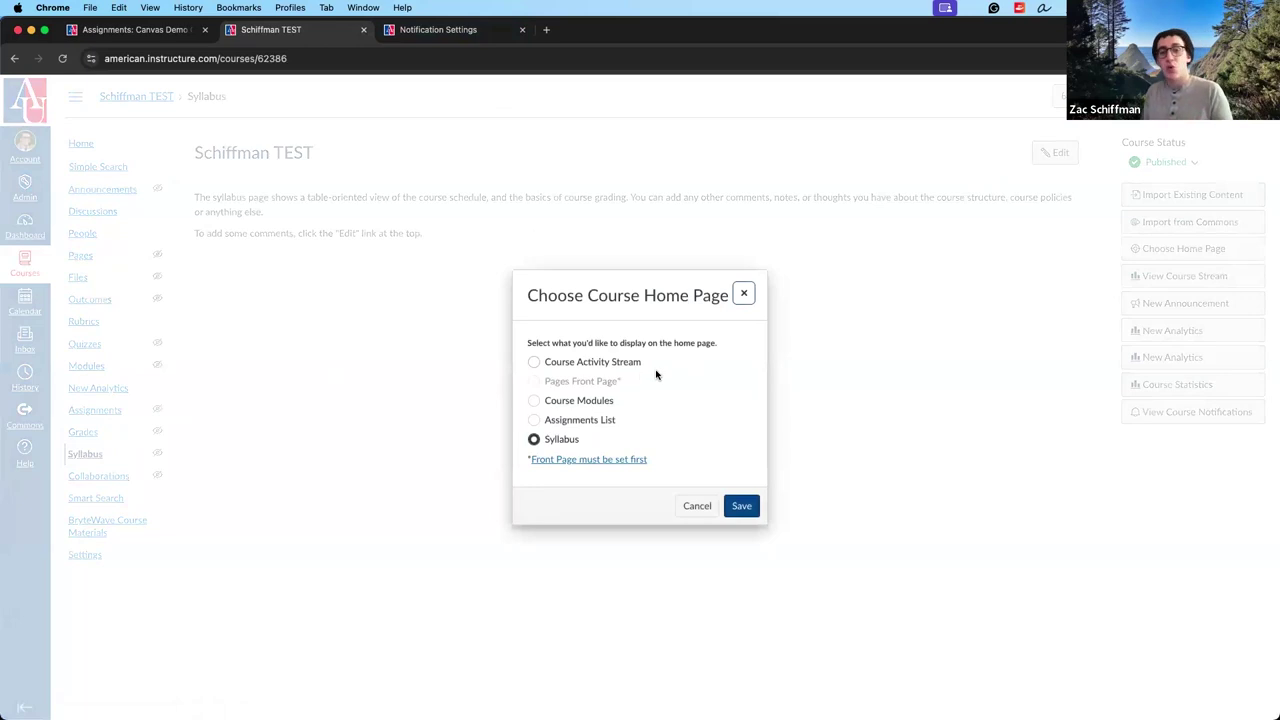
{"action": "left_click", "coordinate": [743, 295]}
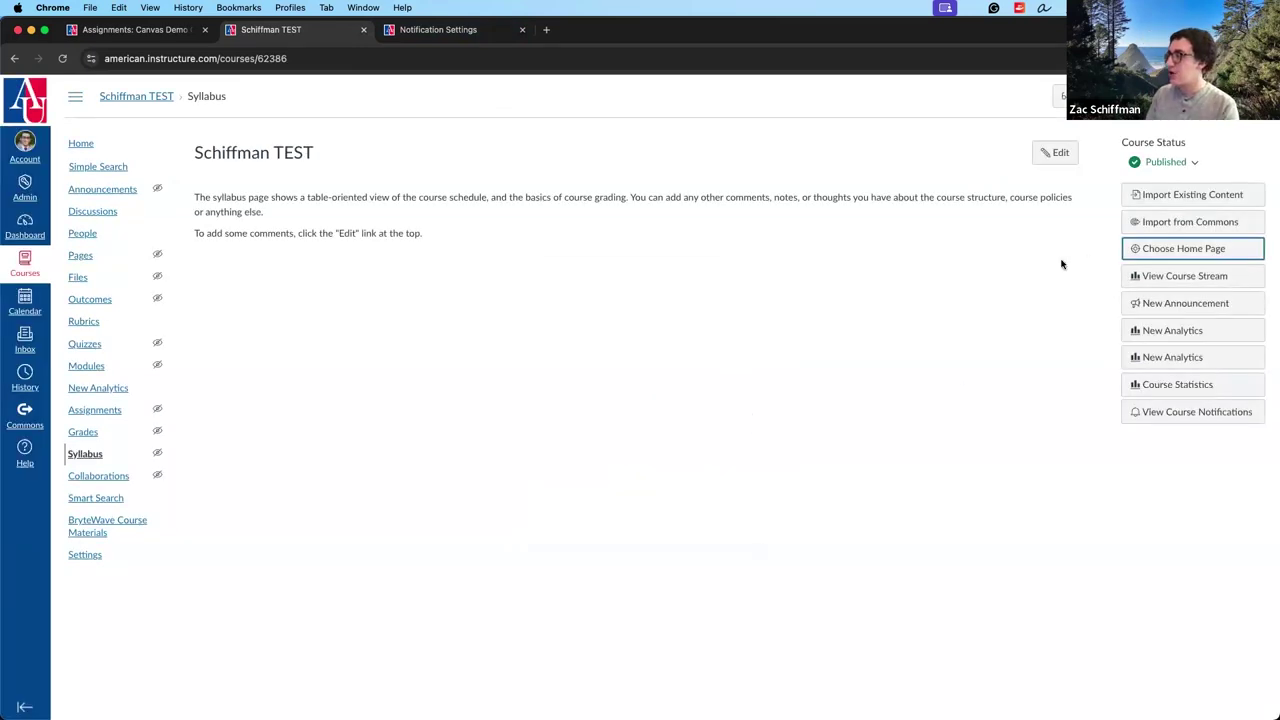
{"action": "left_click", "coordinate": [1249, 249]}
{"action": "left_click_drag", "start_coordinate": [645, 362], "coordinate": [550, 368]}
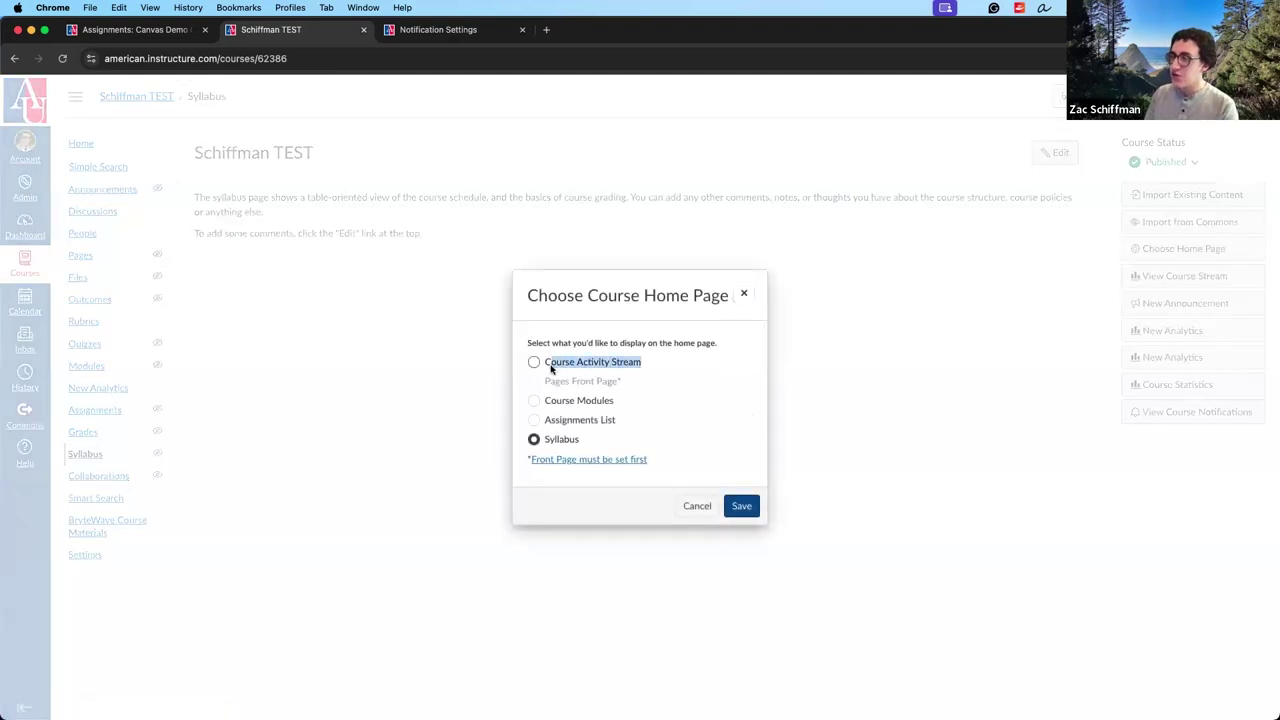
{"action": "left_click", "coordinate": [743, 295]}
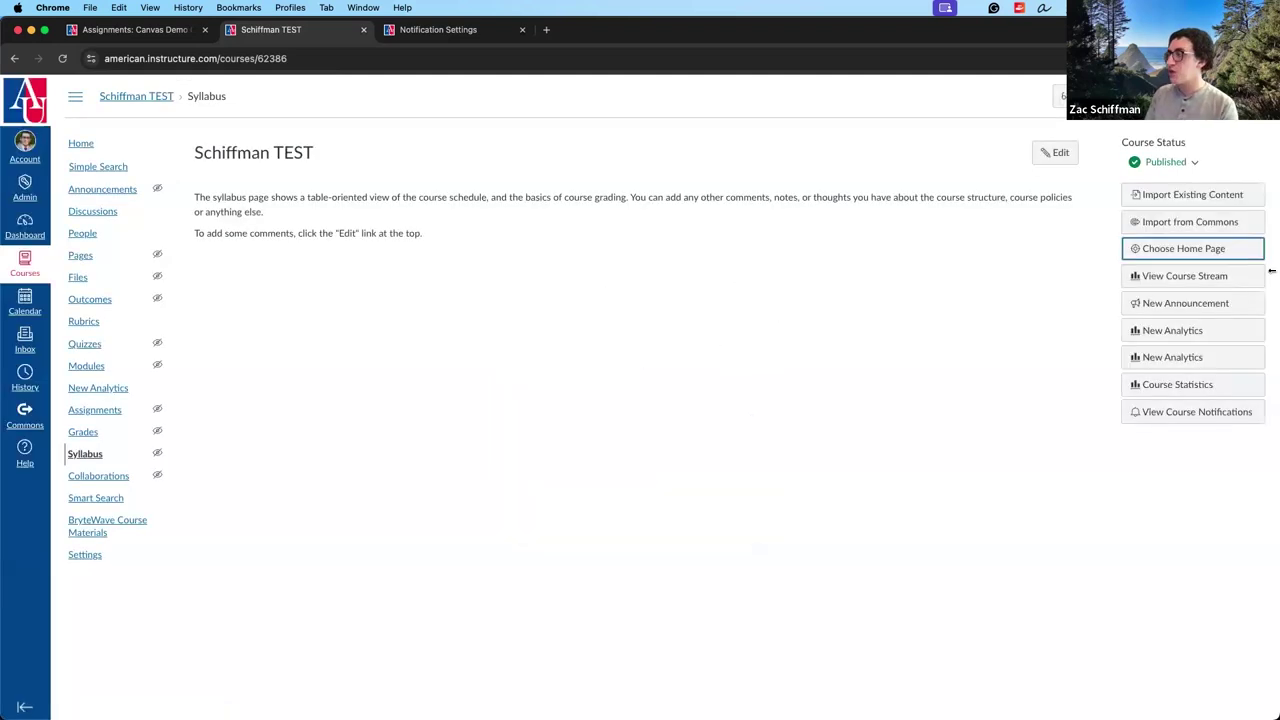
{"action": "left_click", "coordinate": [1243, 282]}
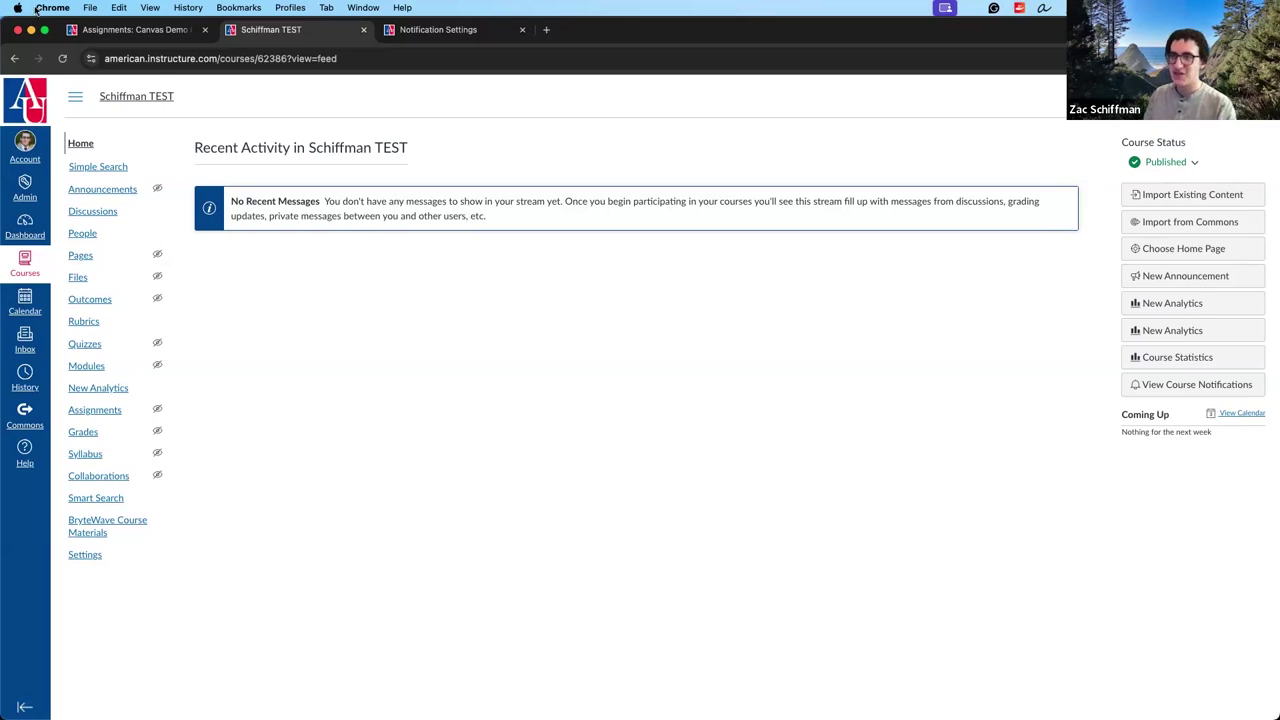
Step: Leave the activity stream, glance at a new announcement form, and return to the syllabus home
{"action": "left_click", "coordinate": [14, 58]}
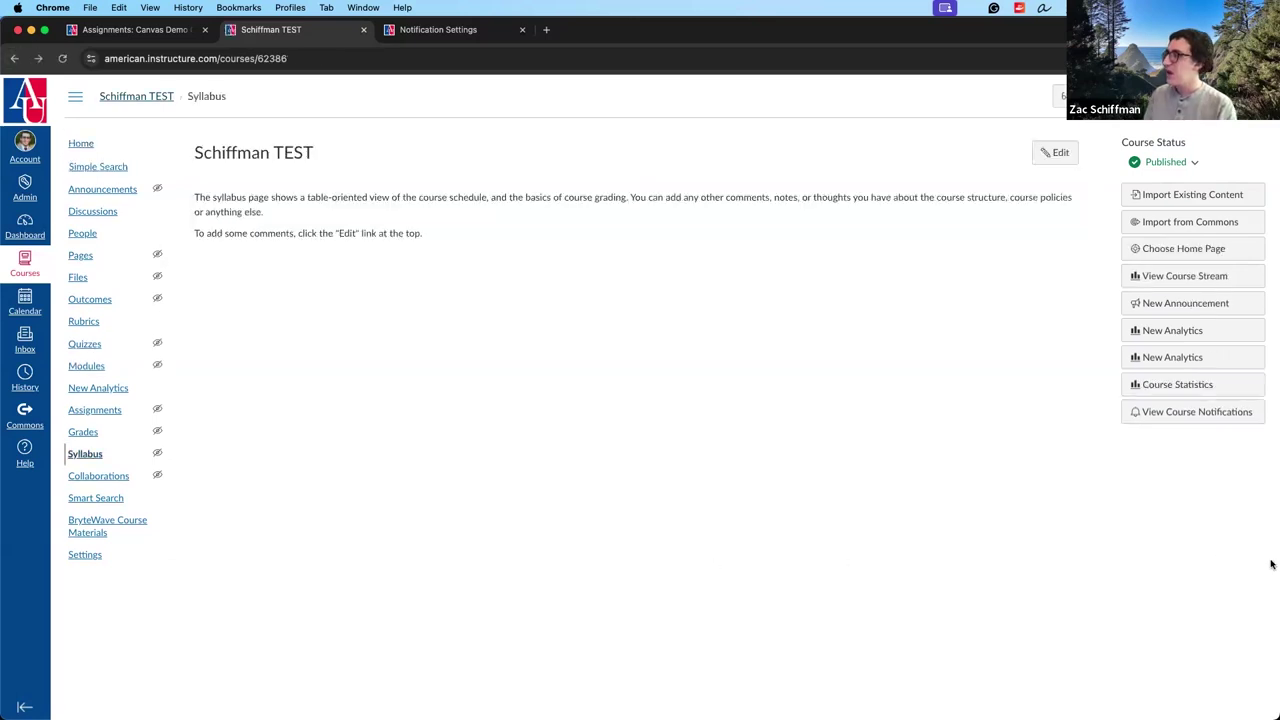
{"action": "left_click", "coordinate": [1249, 307]}
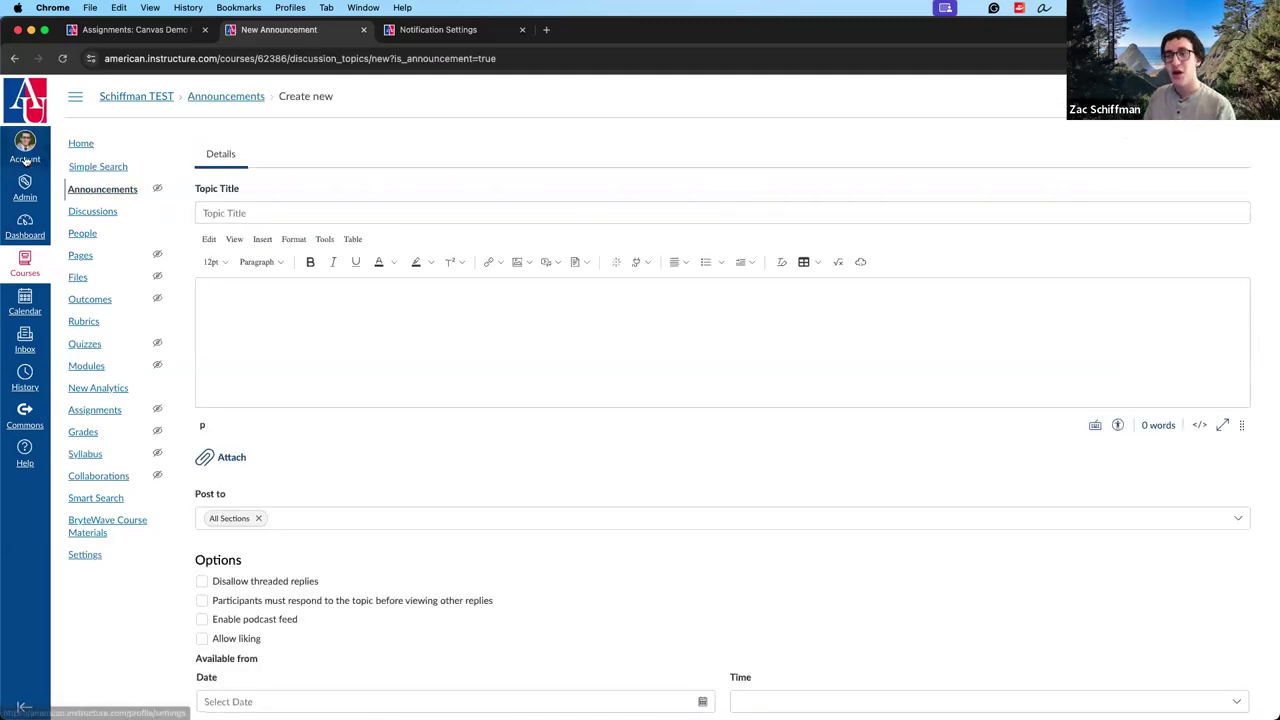
{"action": "left_click", "coordinate": [12, 57]}
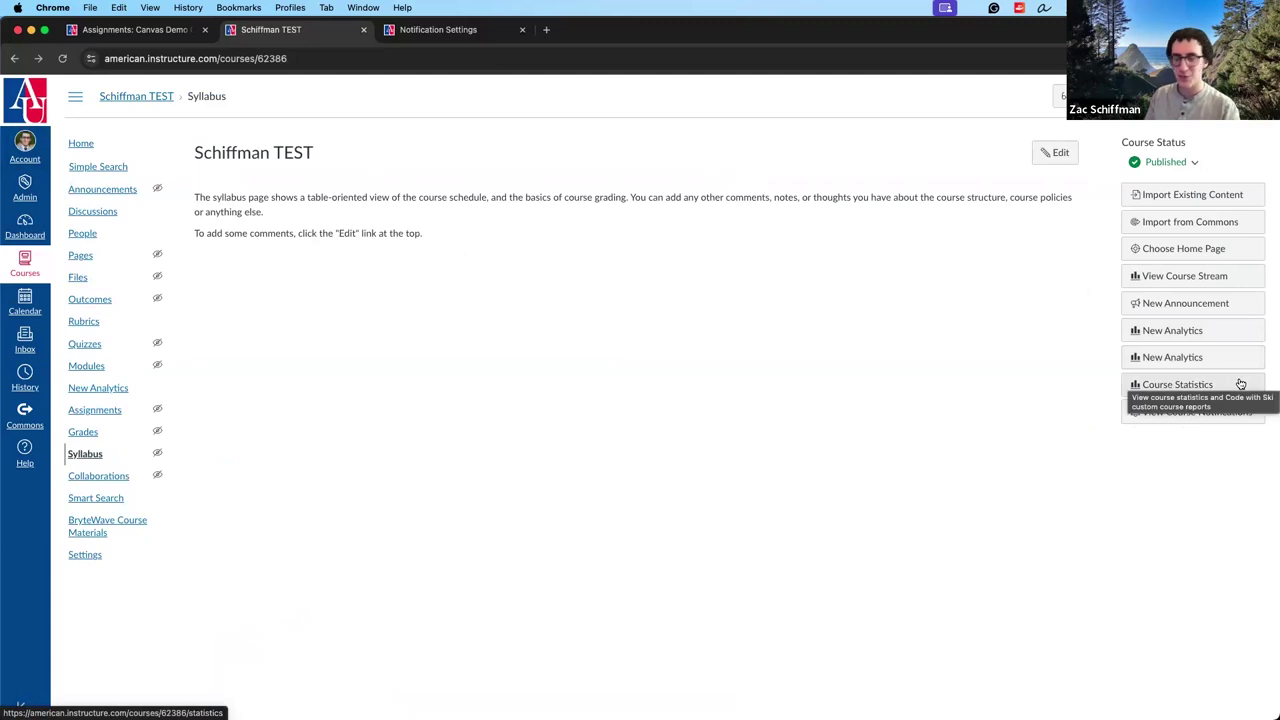
{"action": "left_click", "coordinate": [1261, 390]}
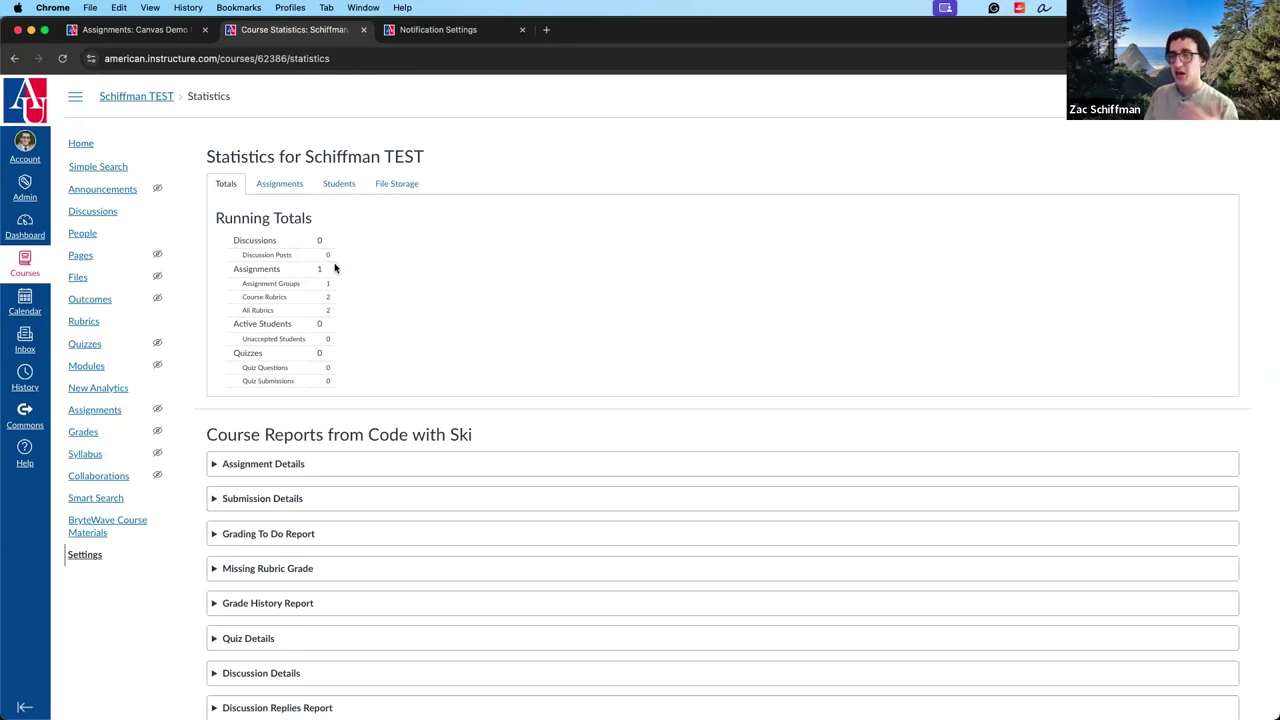
{"action": "scroll", "coordinate": [466, 322], "scroll_direction": "down", "scroll_amount": 2}
{"action": "scroll", "coordinate": [466, 322], "scroll_direction": "up", "scroll_amount": 2}
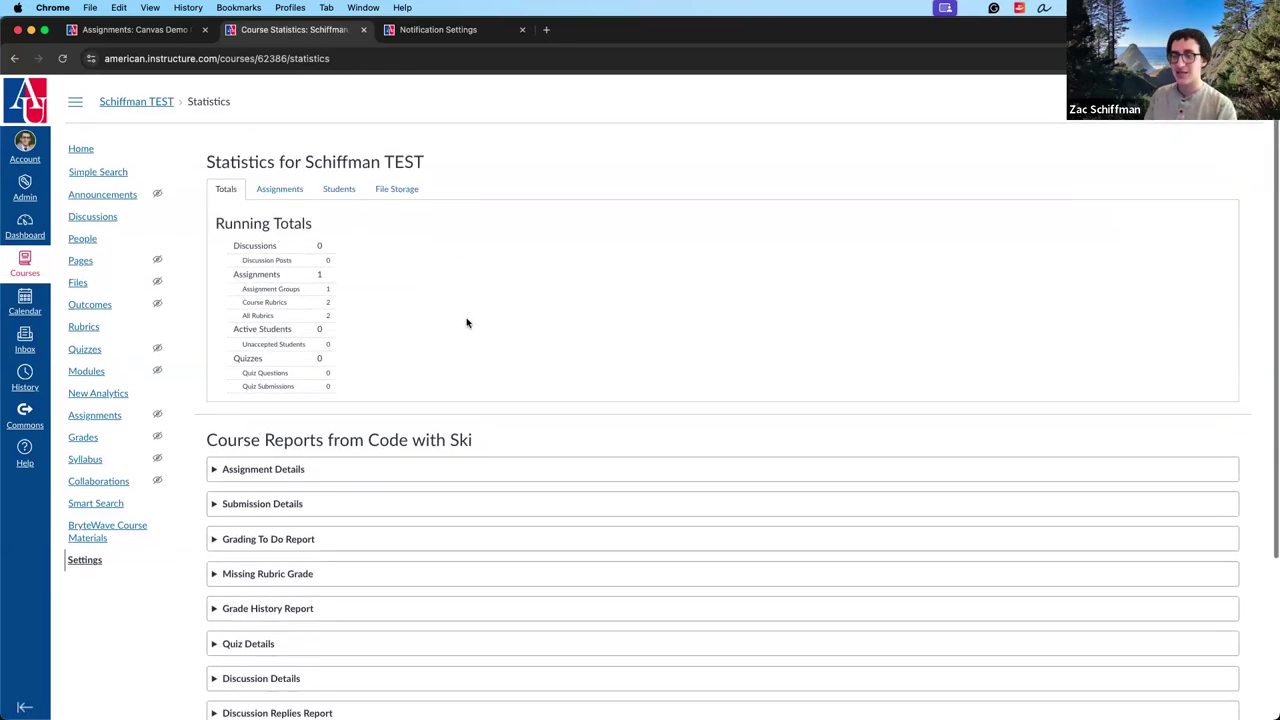
{"action": "left_click", "coordinate": [14, 60]}
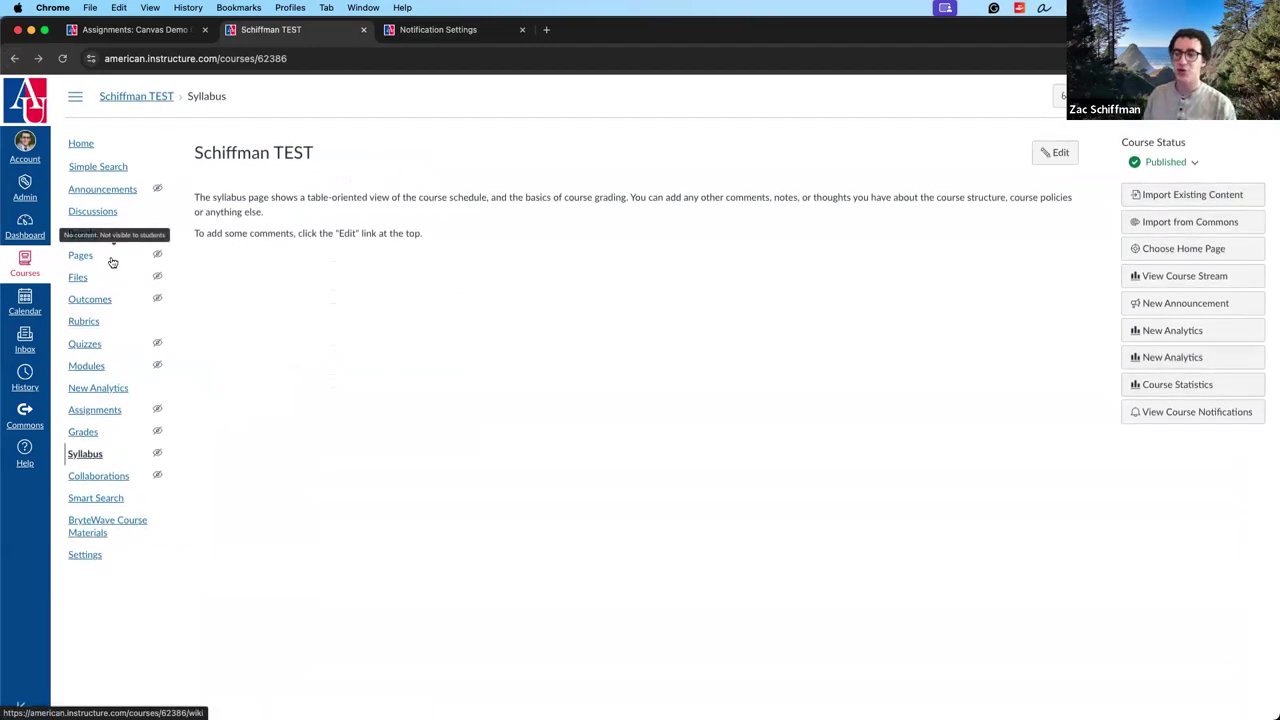
Step: Open course Settings and review Course Details: name, time zone, subaccount and term
{"action": "left_click", "coordinate": [97, 558]}
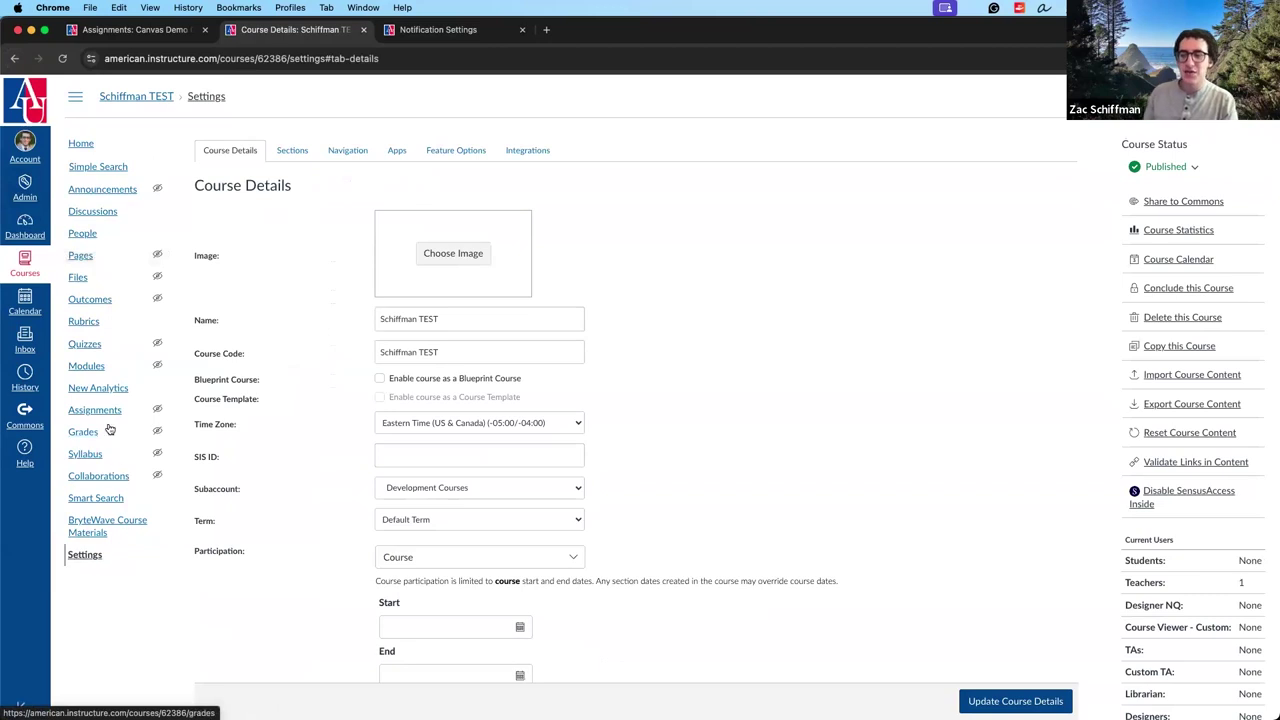
{"action": "scroll", "coordinate": [96, 238], "scroll_direction": "down", "scroll_amount": 4}
{"action": "scroll", "coordinate": [96, 238], "scroll_direction": "up", "scroll_amount": 4}
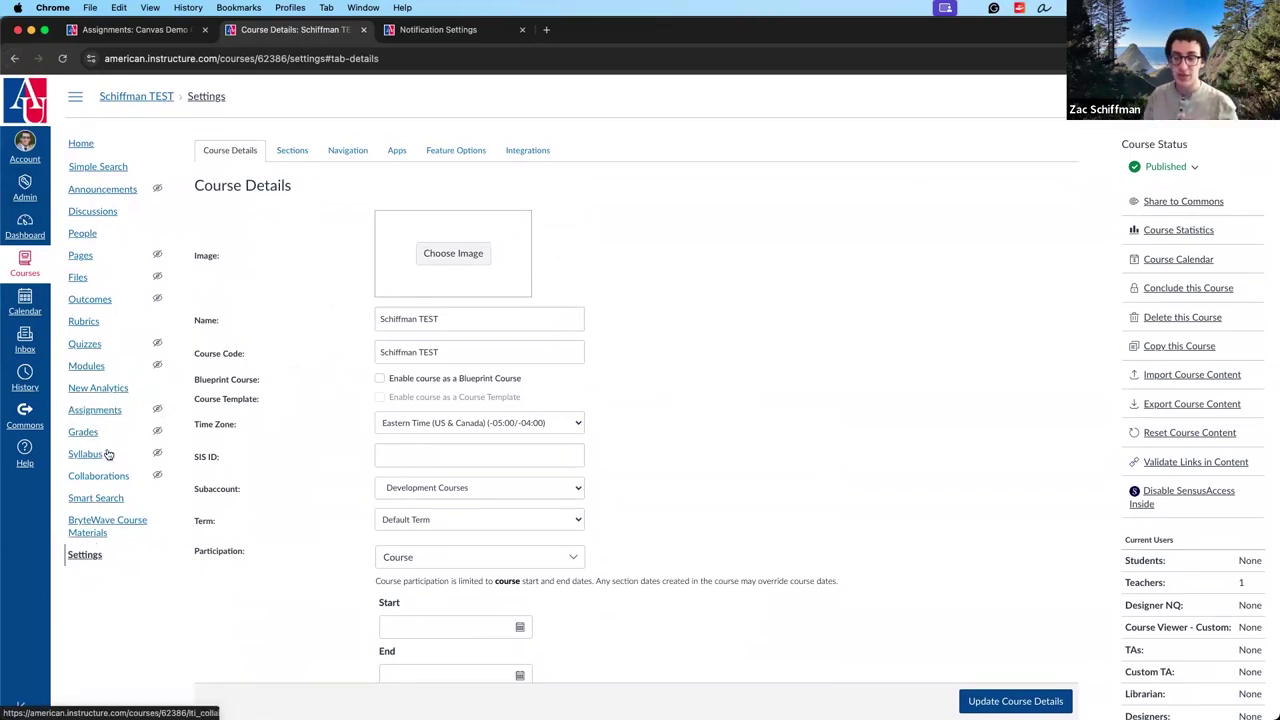
{"action": "scroll", "coordinate": [100, 415], "scroll_direction": "down", "scroll_amount": 3}
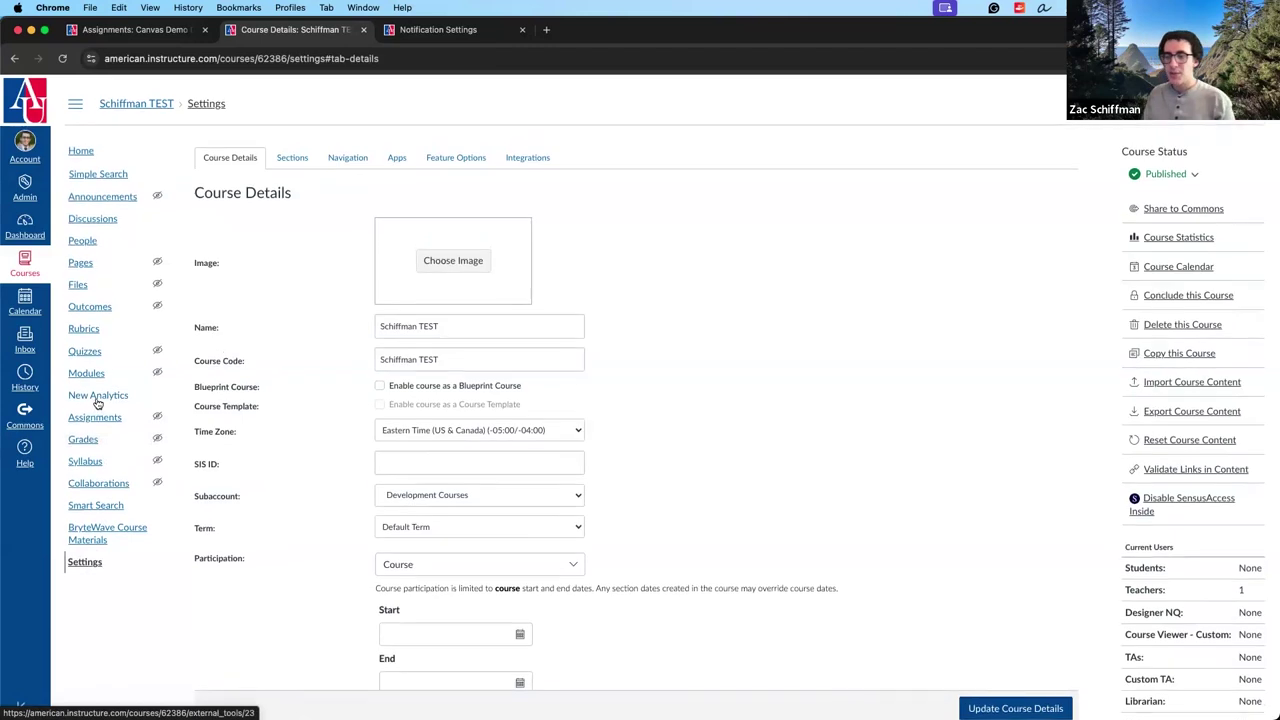
{"action": "scroll", "coordinate": [88, 520], "scroll_direction": "up", "scroll_amount": 3}
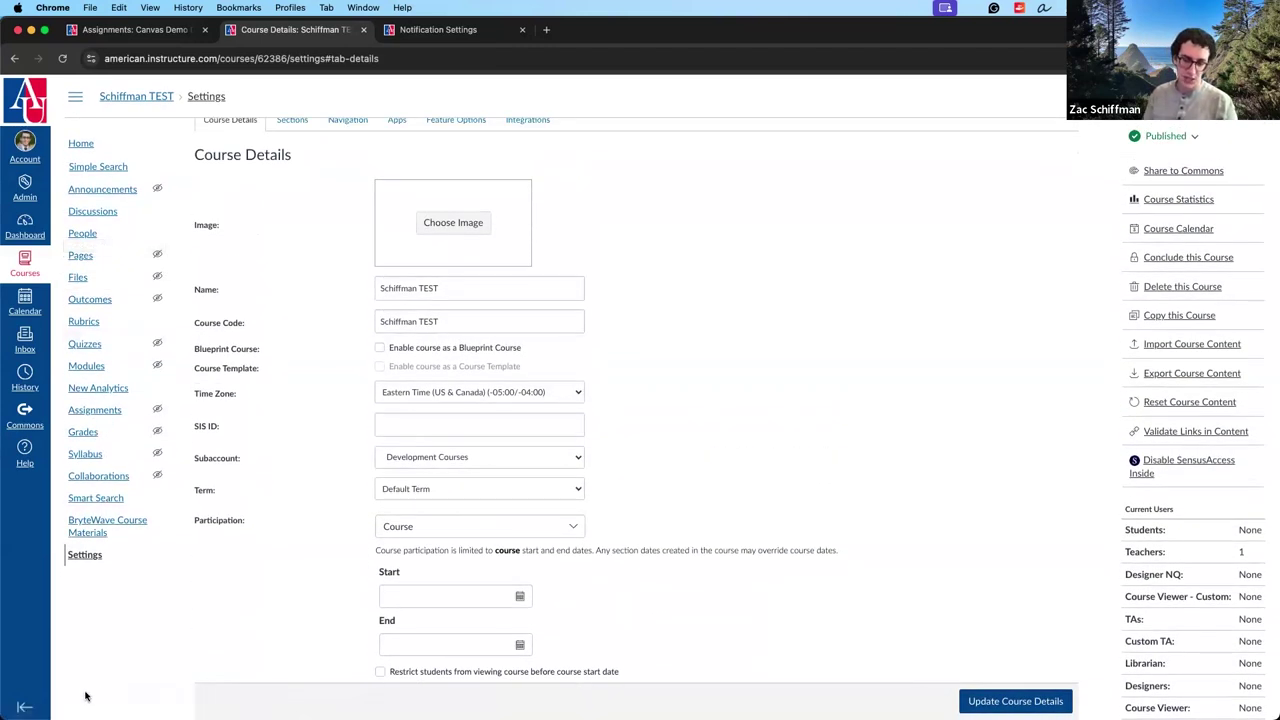
{"action": "scroll", "coordinate": [89, 323], "scroll_direction": "down", "scroll_amount": 6}
{"action": "scroll", "coordinate": [152, 305], "scroll_direction": "up", "scroll_amount": 5}
{"action": "scroll", "coordinate": [150, 345], "scroll_direction": "up", "scroll_amount": 2}
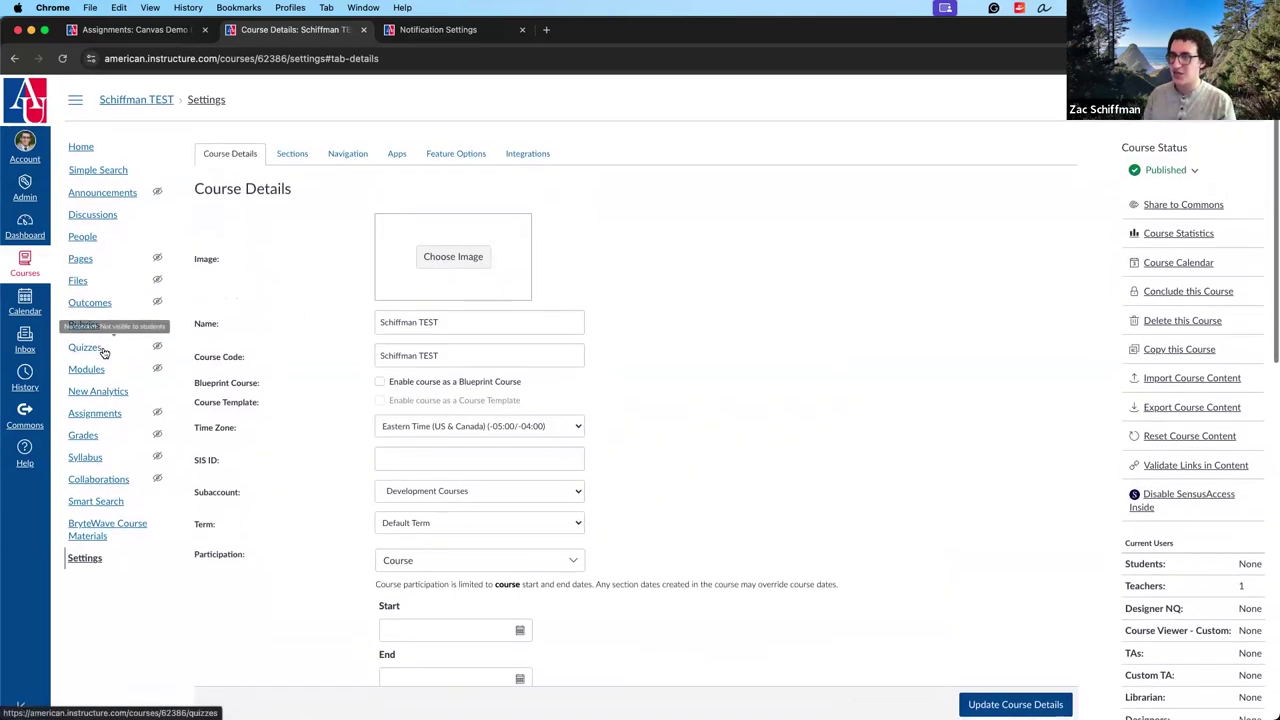
{"action": "scroll", "coordinate": [131, 349], "scroll_direction": "down", "scroll_amount": 3}
{"action": "scroll", "coordinate": [100, 360], "scroll_direction": "up", "scroll_amount": 3}
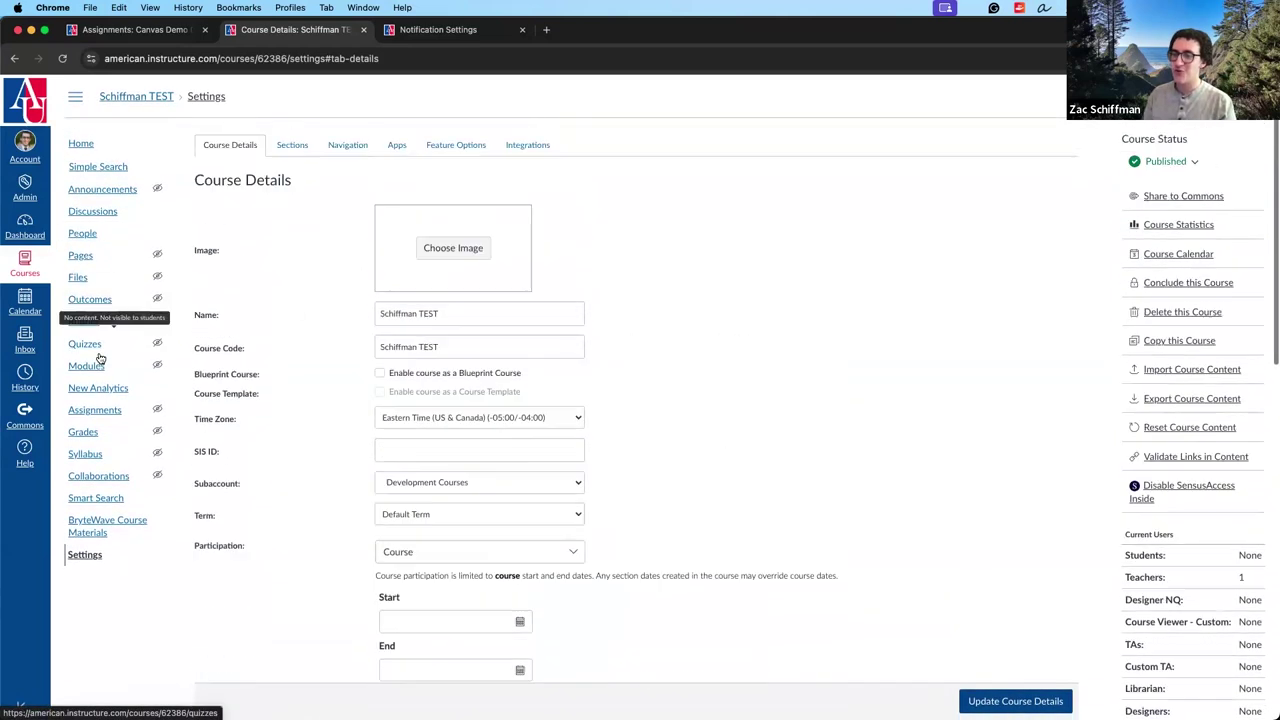
{"action": "scroll", "coordinate": [110, 343], "scroll_direction": "up", "scroll_amount": 1}
{"action": "scroll", "coordinate": [110, 343], "scroll_direction": "down", "scroll_amount": 3}
{"action": "scroll", "coordinate": [110, 300], "scroll_direction": "up", "scroll_amount": 2}
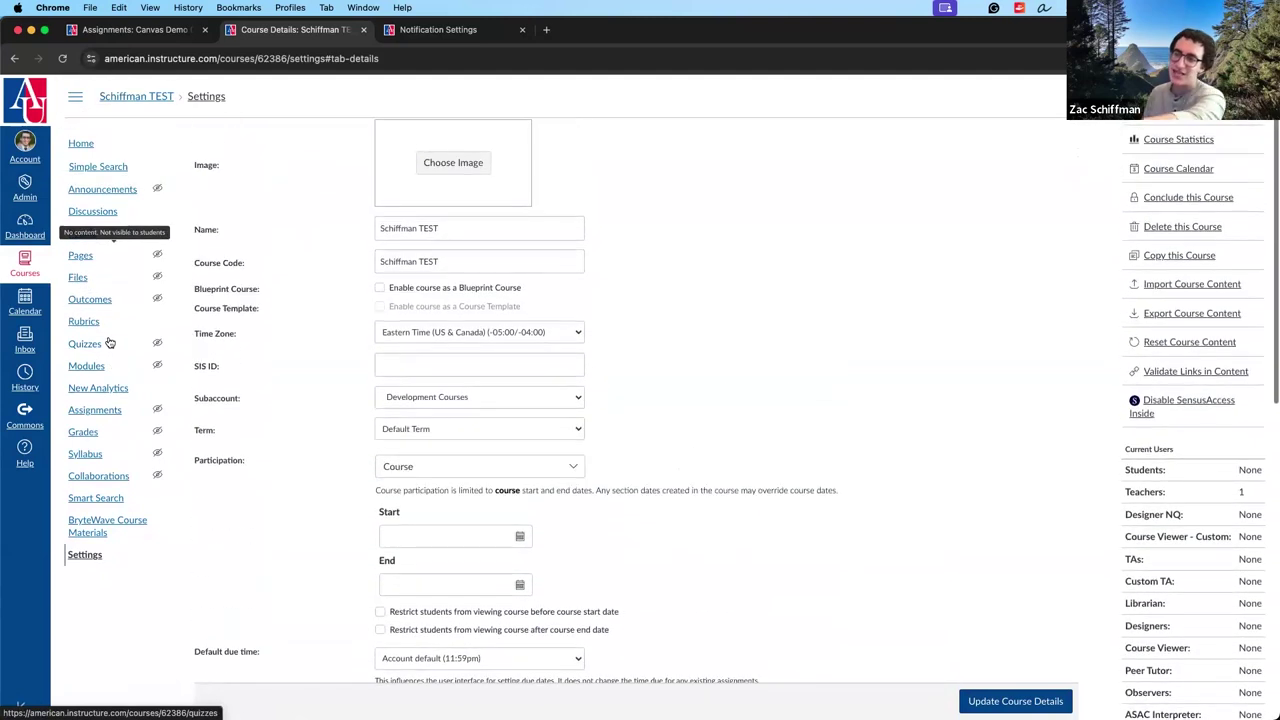
{"action": "scroll", "coordinate": [110, 280], "scroll_direction": "down", "scroll_amount": 3}
{"action": "scroll", "coordinate": [112, 284], "scroll_direction": "up", "scroll_amount": 3}
{"action": "scroll", "coordinate": [112, 284], "scroll_direction": "down", "scroll_amount": 2}
{"action": "scroll", "coordinate": [112, 284], "scroll_direction": "down", "scroll_amount": 1}
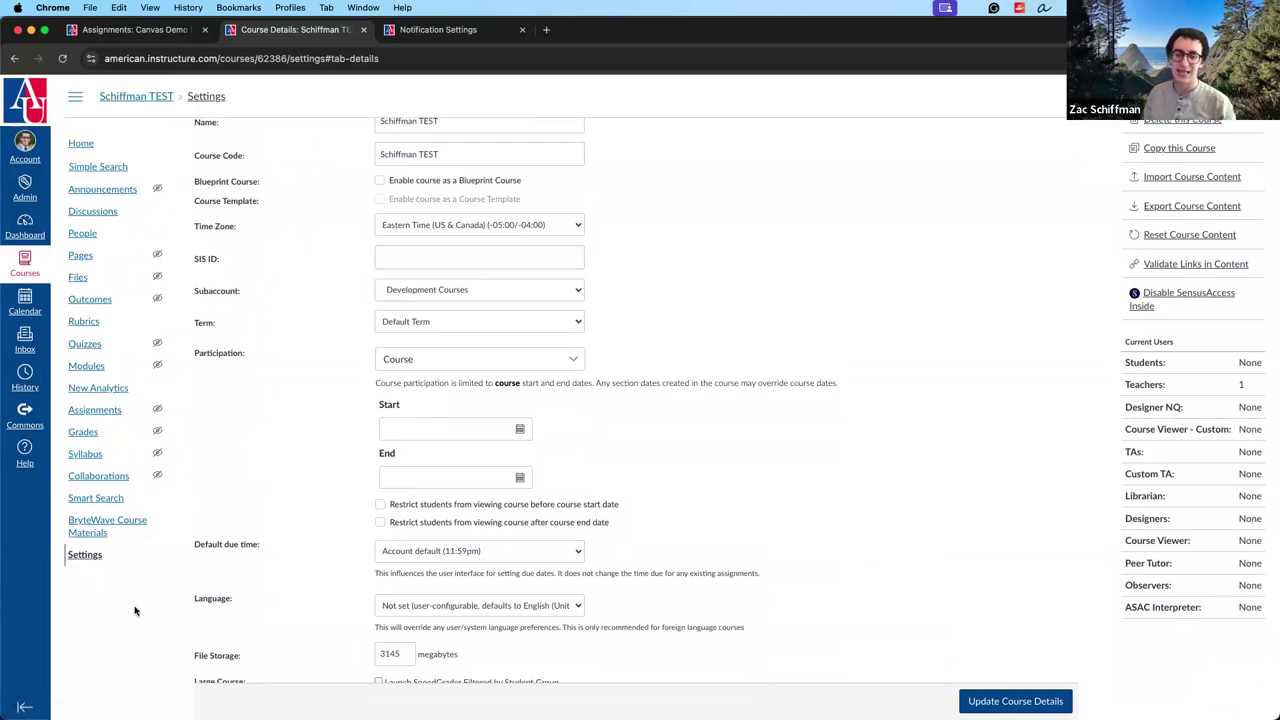
{"action": "scroll", "coordinate": [160, 490], "scroll_direction": "up", "scroll_amount": 5}
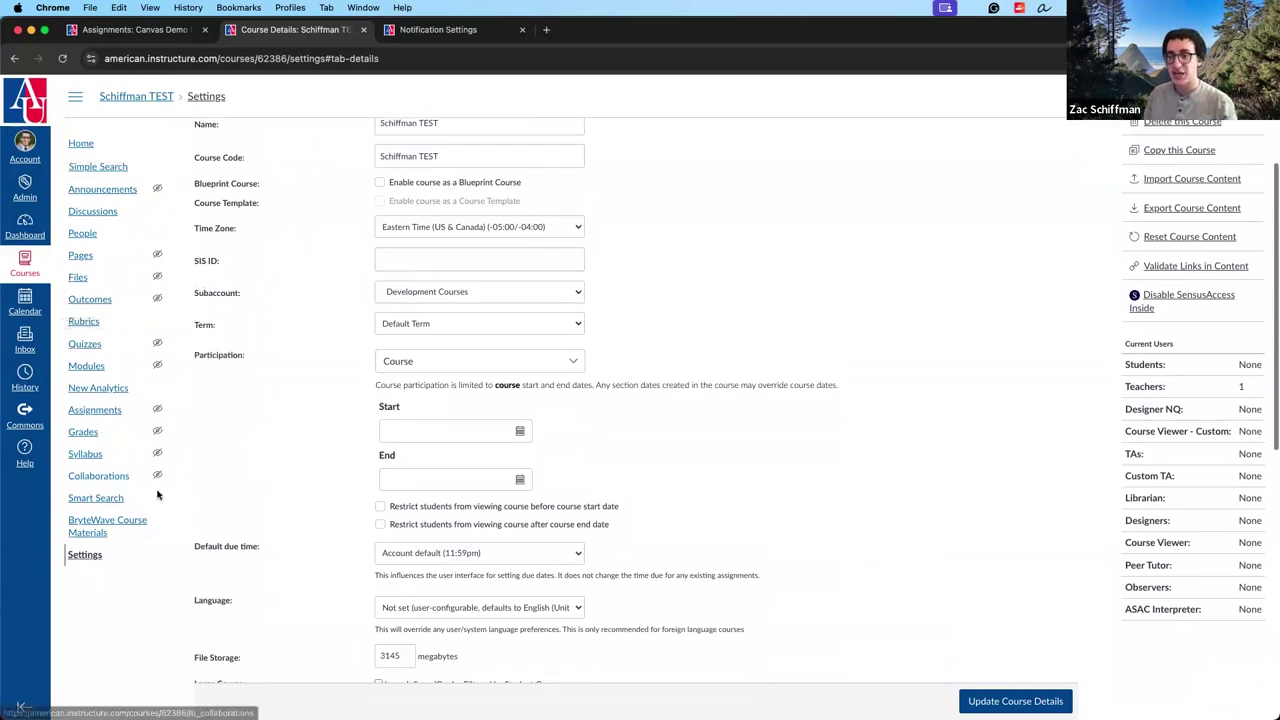
{"action": "scroll", "coordinate": [300, 340], "scroll_direction": "down", "scroll_amount": 2}
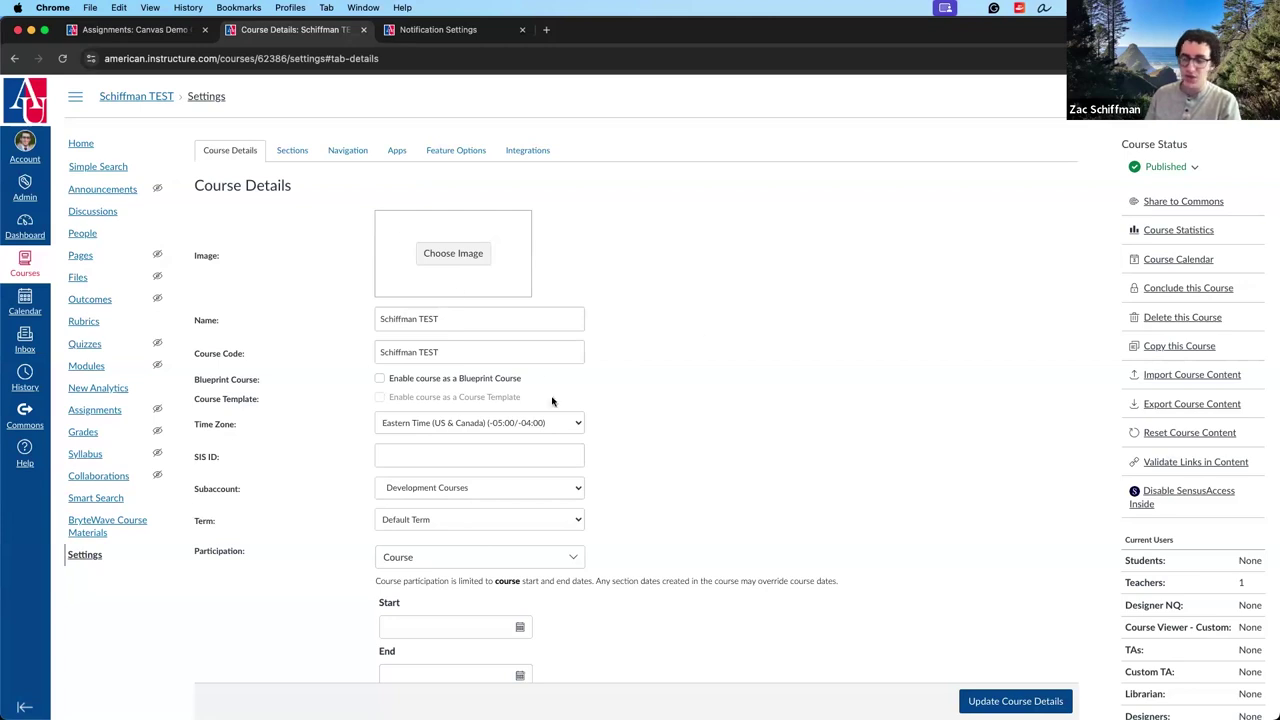
{"action": "scroll", "coordinate": [532, 377], "scroll_direction": "down", "scroll_amount": 5}
{"action": "scroll", "coordinate": [532, 377], "scroll_direction": "down", "scroll_amount": 6}
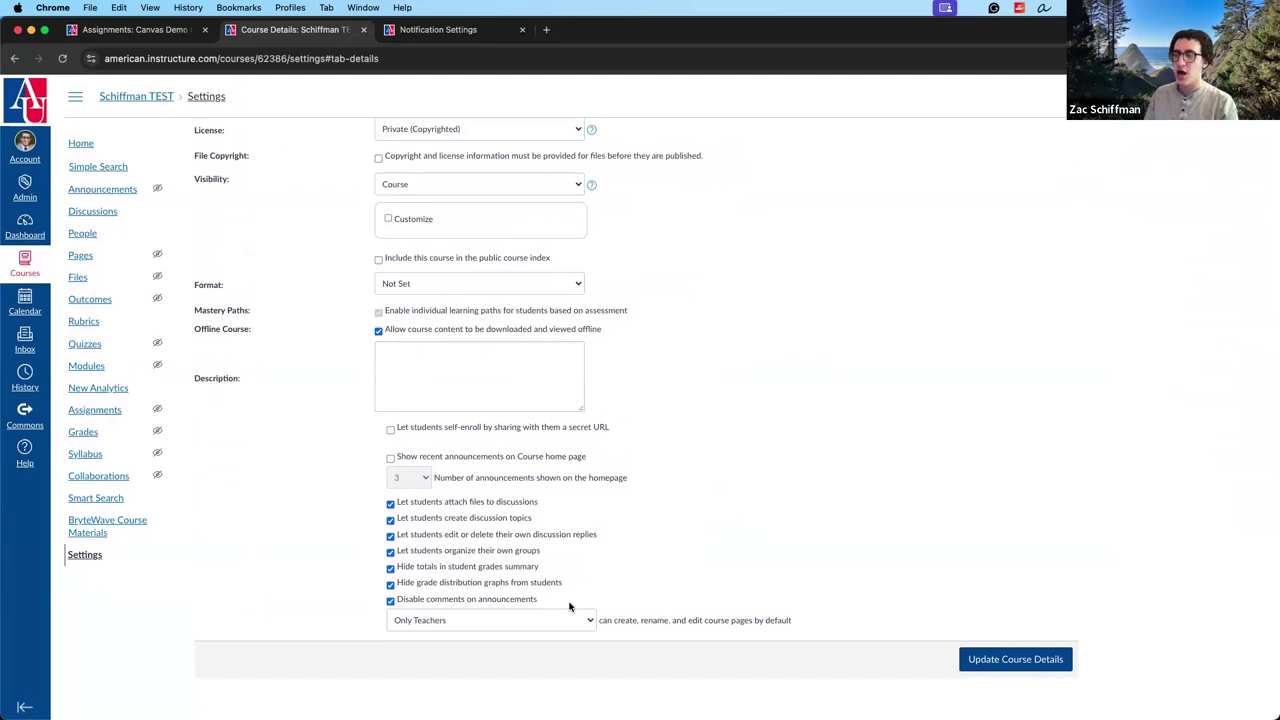
{"action": "scroll", "coordinate": [342, 516], "scroll_direction": "up", "scroll_amount": 1}
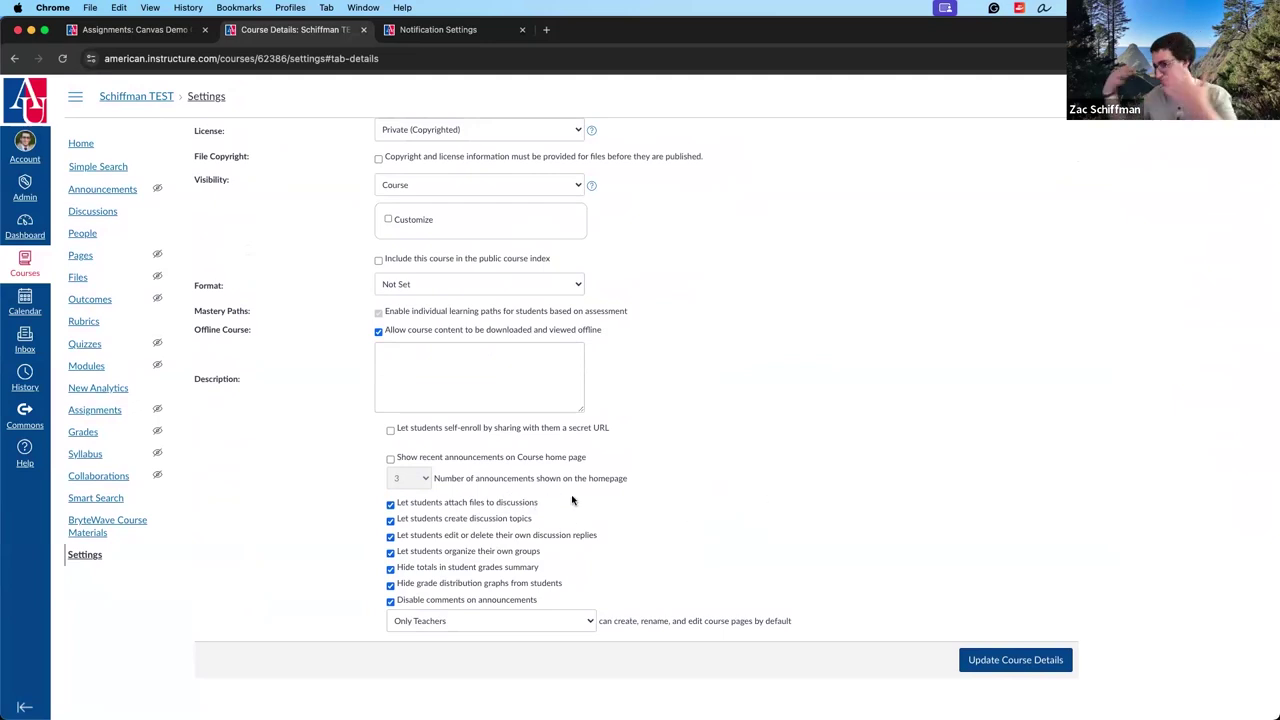
{"action": "scroll", "coordinate": [560, 520], "scroll_direction": "down", "scroll_amount": 1}
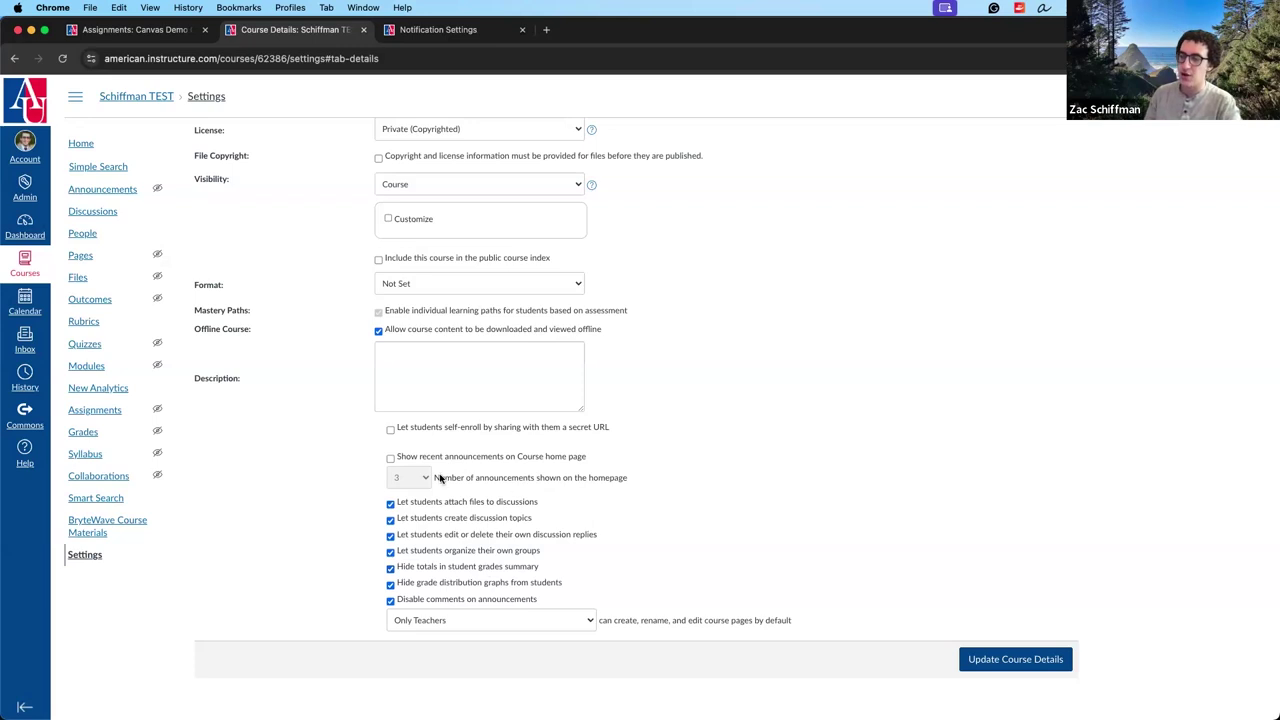
{"action": "scroll", "coordinate": [308, 436], "scroll_direction": "up", "scroll_amount": 10}
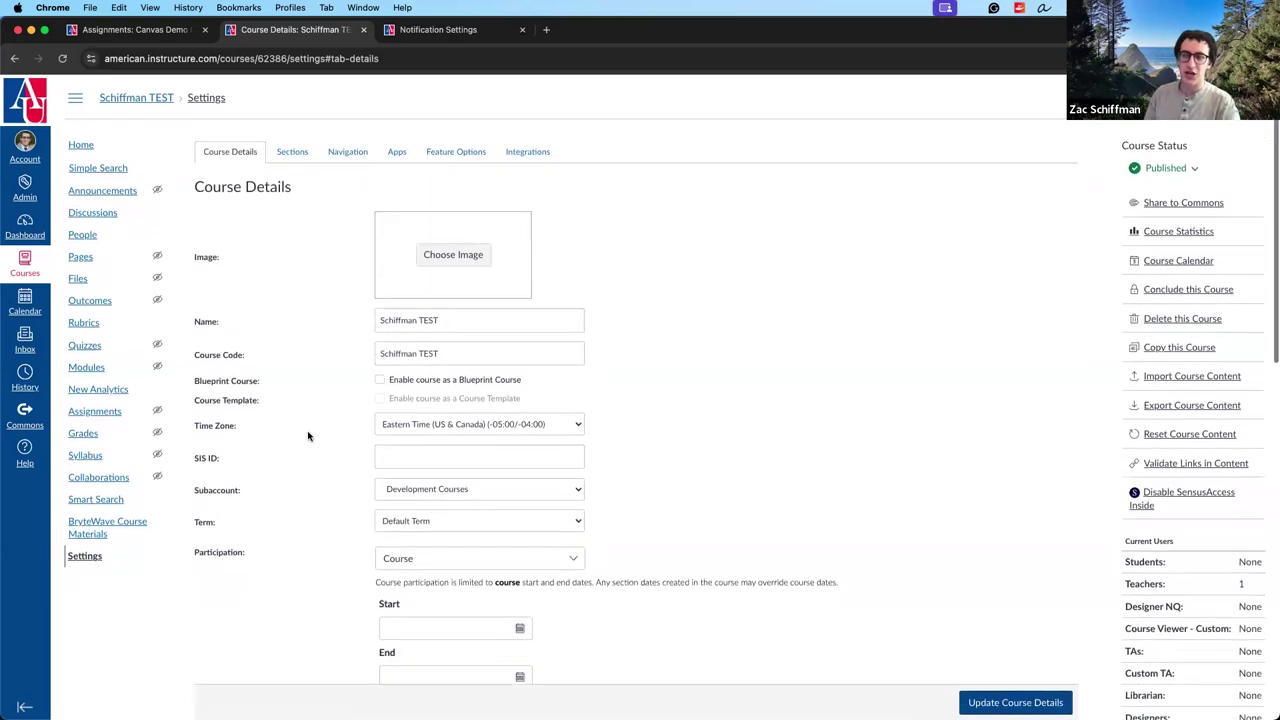
Step: Show the Sections settings listing the single Schiffman Import TEST section with 1 user
{"action": "left_click", "coordinate": [291, 151]}
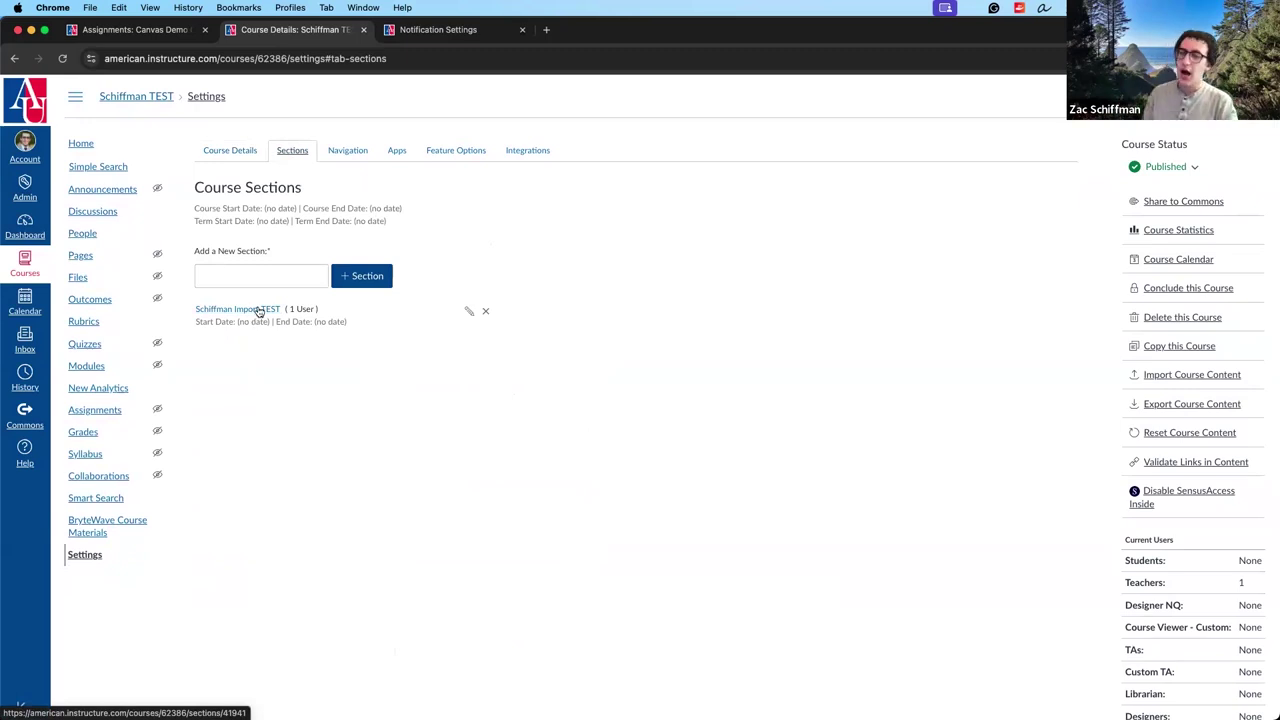
{"action": "scroll", "coordinate": [258, 318], "scroll_direction": "down", "scroll_amount": 1}
{"action": "scroll", "coordinate": [258, 320], "scroll_direction": "up", "scroll_amount": 1}
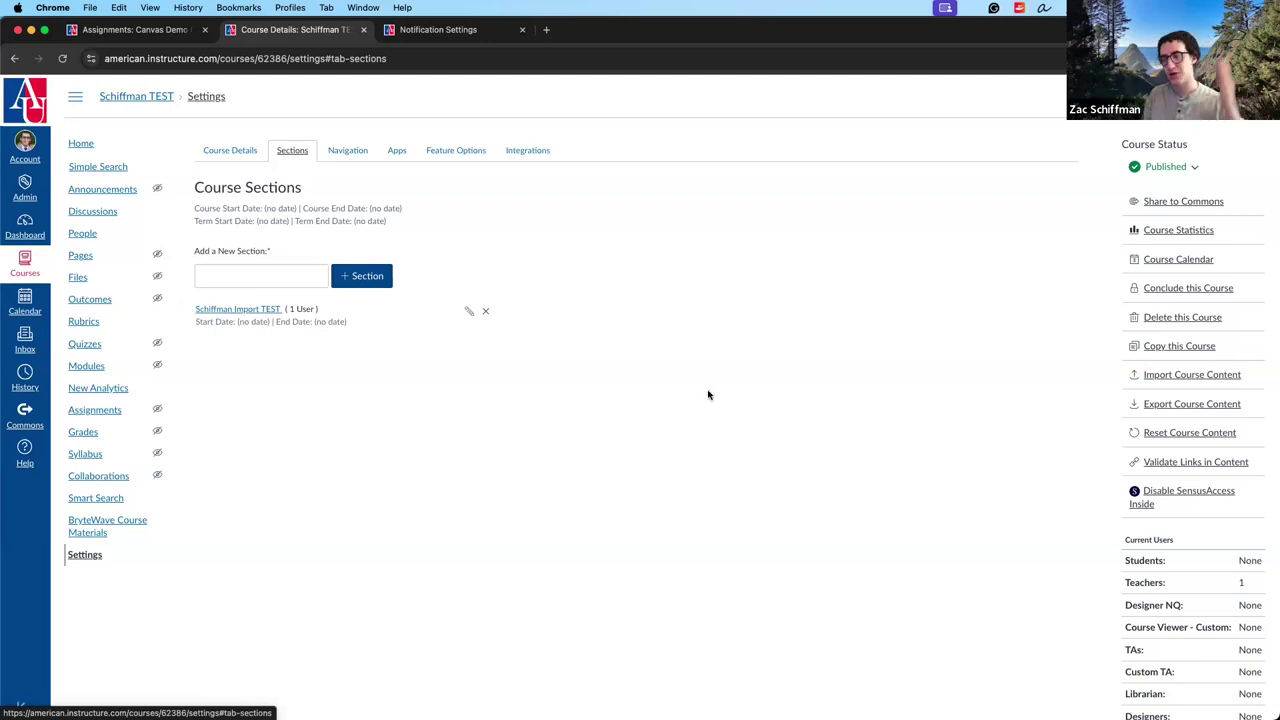
Step: Open the course Navigation settings and review the enabled and hidden menu items
{"action": "left_click", "coordinate": [353, 153]}
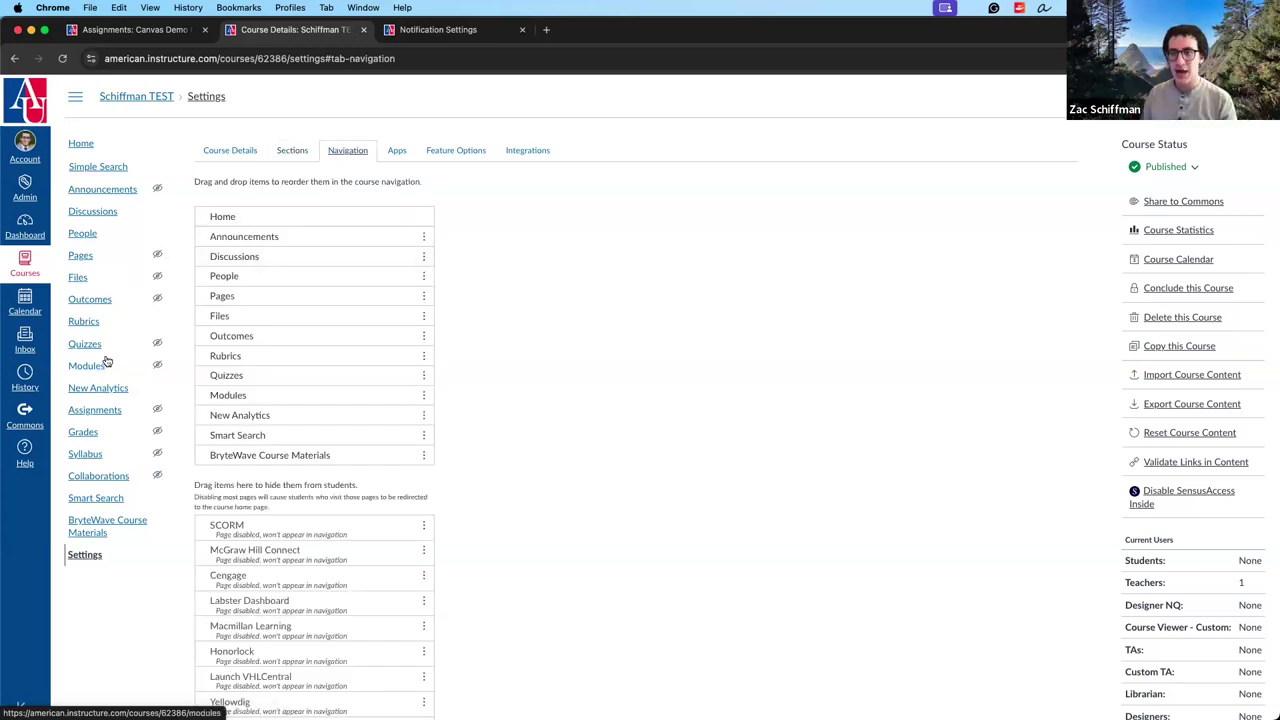
{"action": "scroll", "coordinate": [106, 363], "scroll_direction": "down", "scroll_amount": 3}
{"action": "scroll", "coordinate": [106, 363], "scroll_direction": "up", "scroll_amount": 3}
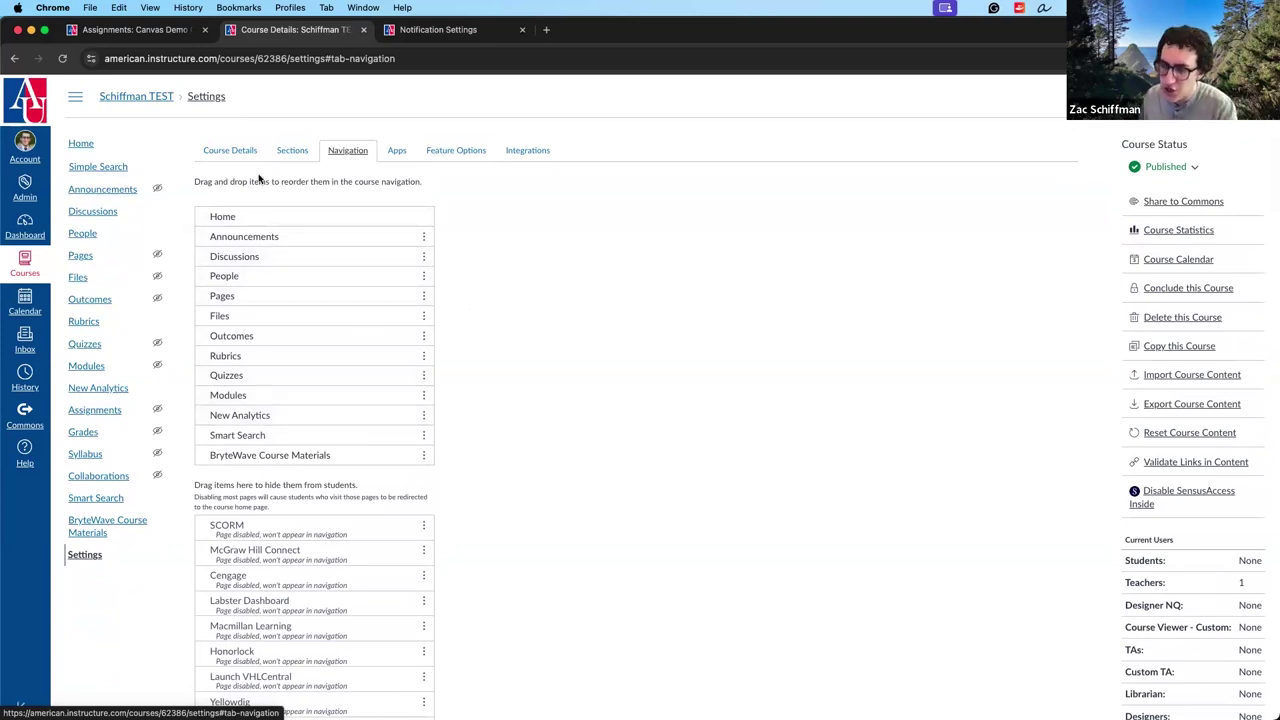
{"action": "scroll", "coordinate": [363, 463], "scroll_direction": "down", "scroll_amount": 4}
{"action": "scroll", "coordinate": [334, 423], "scroll_direction": "up", "scroll_amount": 3}
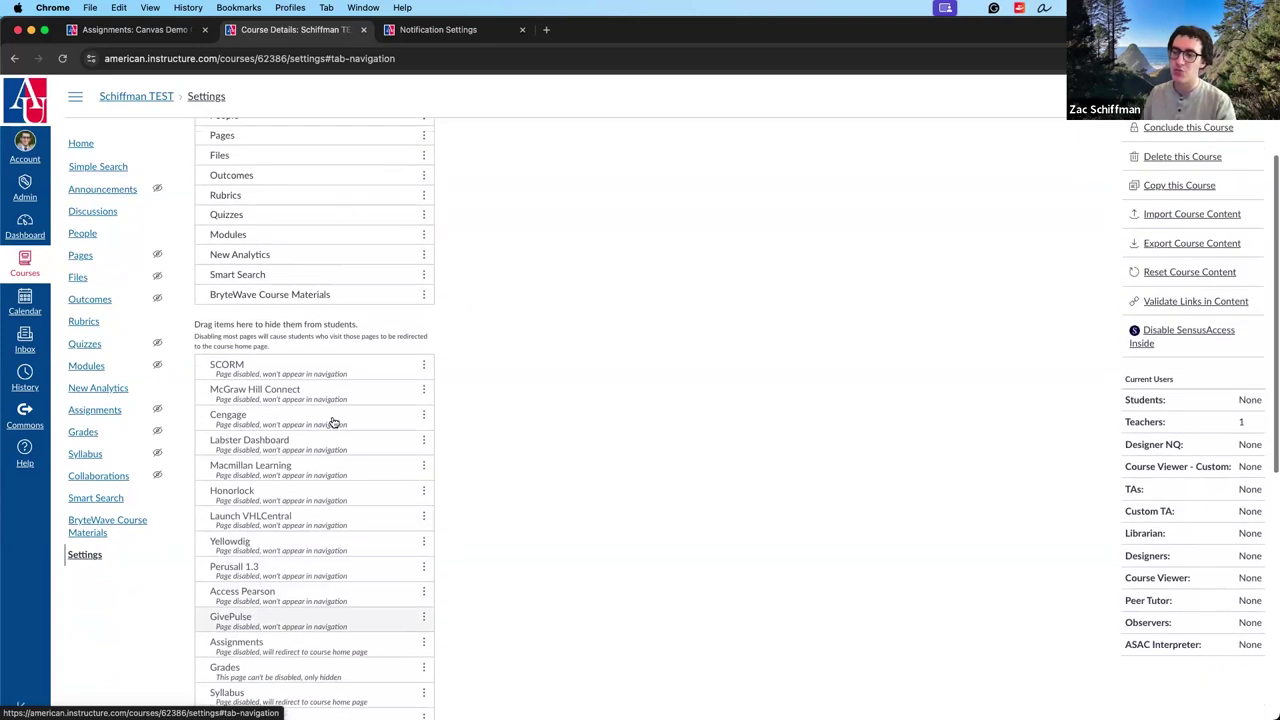
Step: Drag Grades, Assignments and Zoom into the enabled course menu list
{"action": "scroll", "coordinate": [290, 598], "scroll_direction": "down", "scroll_amount": 2}
{"action": "scroll", "coordinate": [290, 600], "scroll_direction": "down", "scroll_amount": 1}
{"action": "left_click_drag", "start_coordinate": [286, 643], "coordinate": [266, 170]}
{"action": "scroll", "coordinate": [320, 467], "scroll_direction": "down", "scroll_amount": 3}
{"action": "left_click_drag", "start_coordinate": [286, 494], "coordinate": [316, 145]}
{"action": "scroll", "coordinate": [349, 426], "scroll_direction": "down", "scroll_amount": 4}
{"action": "left_click_drag", "start_coordinate": [290, 567], "coordinate": [263, 197]}
{"action": "scroll", "coordinate": [263, 197], "scroll_direction": "up", "scroll_amount": 5}
{"action": "scroll", "coordinate": [266, 214], "scroll_direction": "down", "scroll_amount": 8}
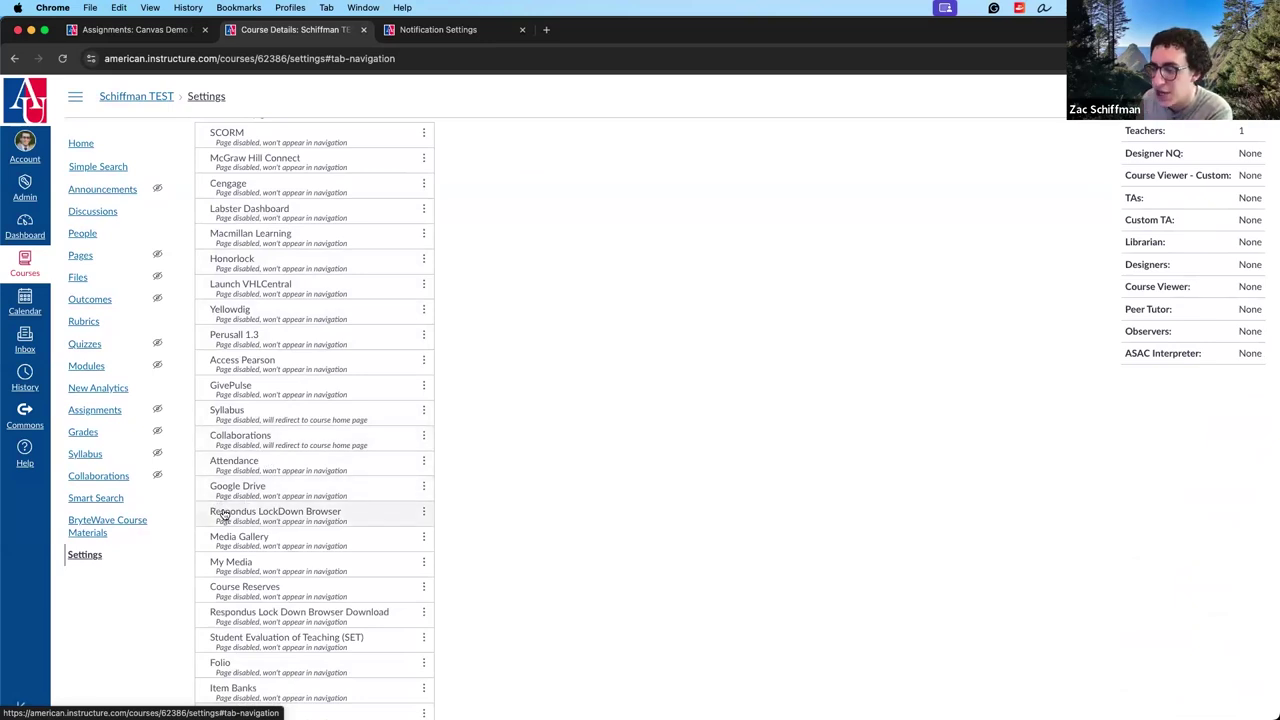
{"action": "scroll", "coordinate": [230, 515], "scroll_direction": "up", "scroll_amount": 5}
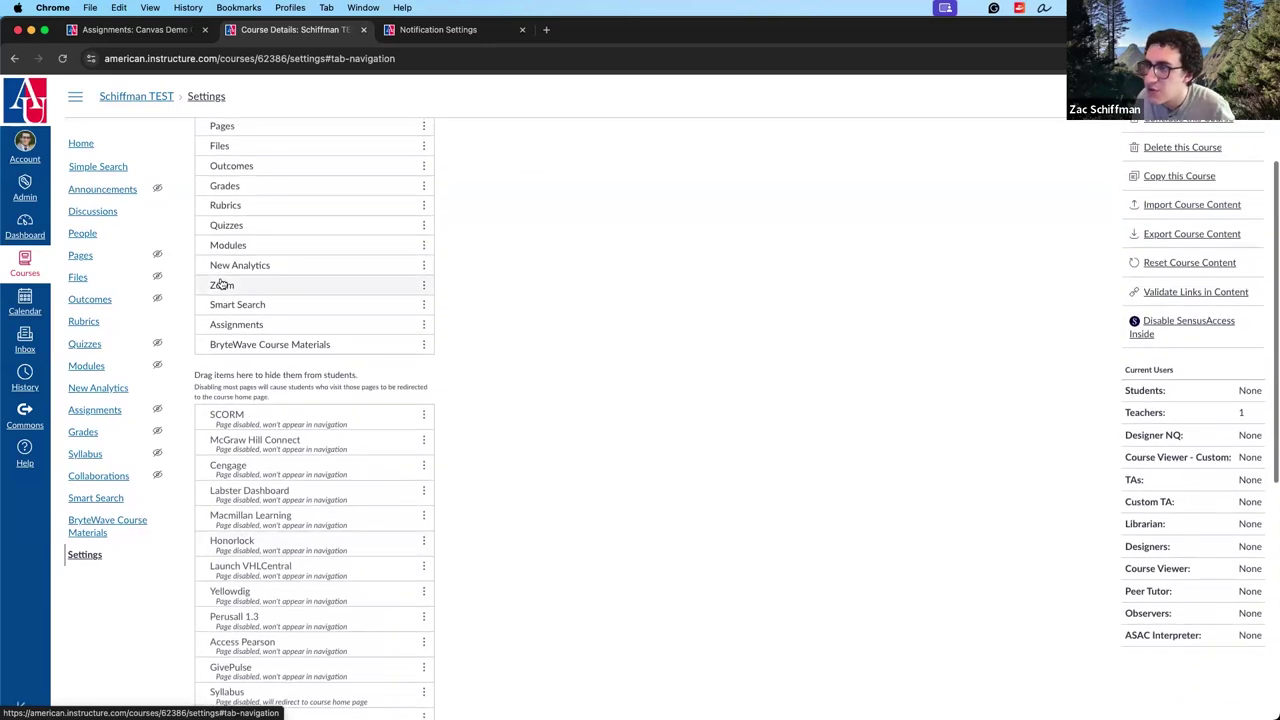
Step: Move Modules and BryteWave Course Materials into the items hidden from students
{"action": "left_click_drag", "start_coordinate": [229, 190], "coordinate": [257, 477]}
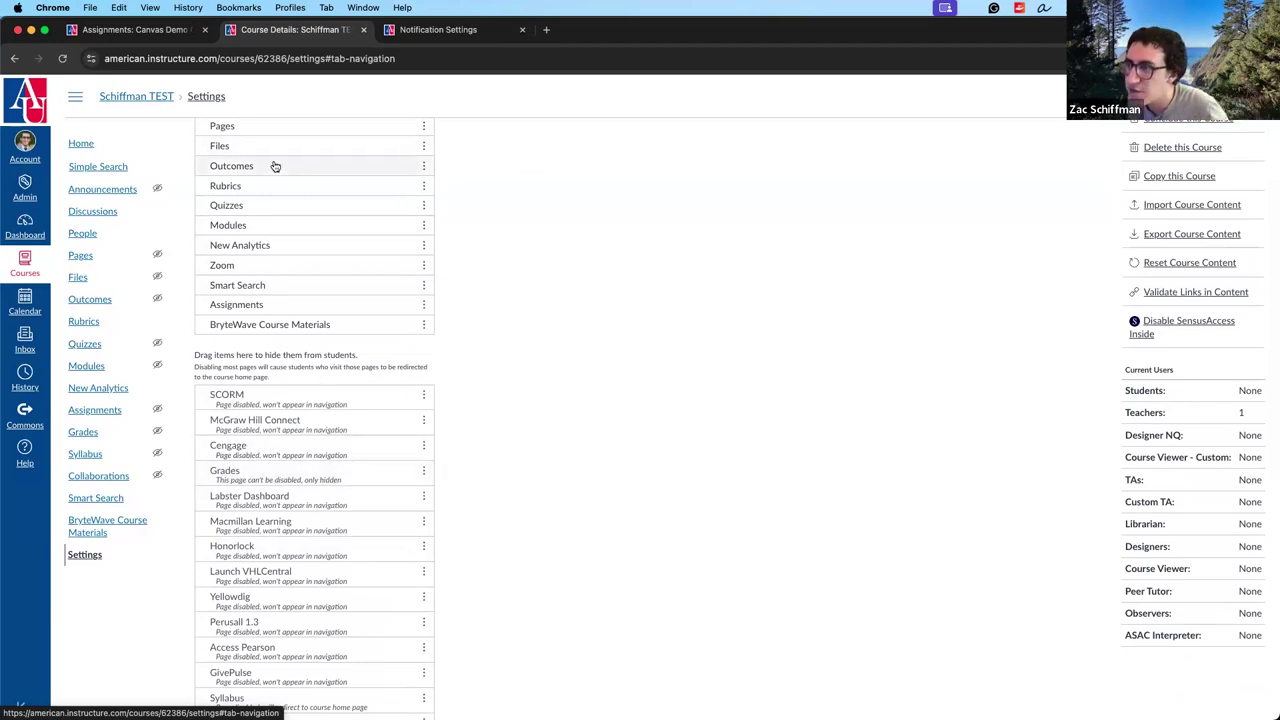
{"action": "scroll", "coordinate": [278, 187], "scroll_direction": "up", "scroll_amount": 3}
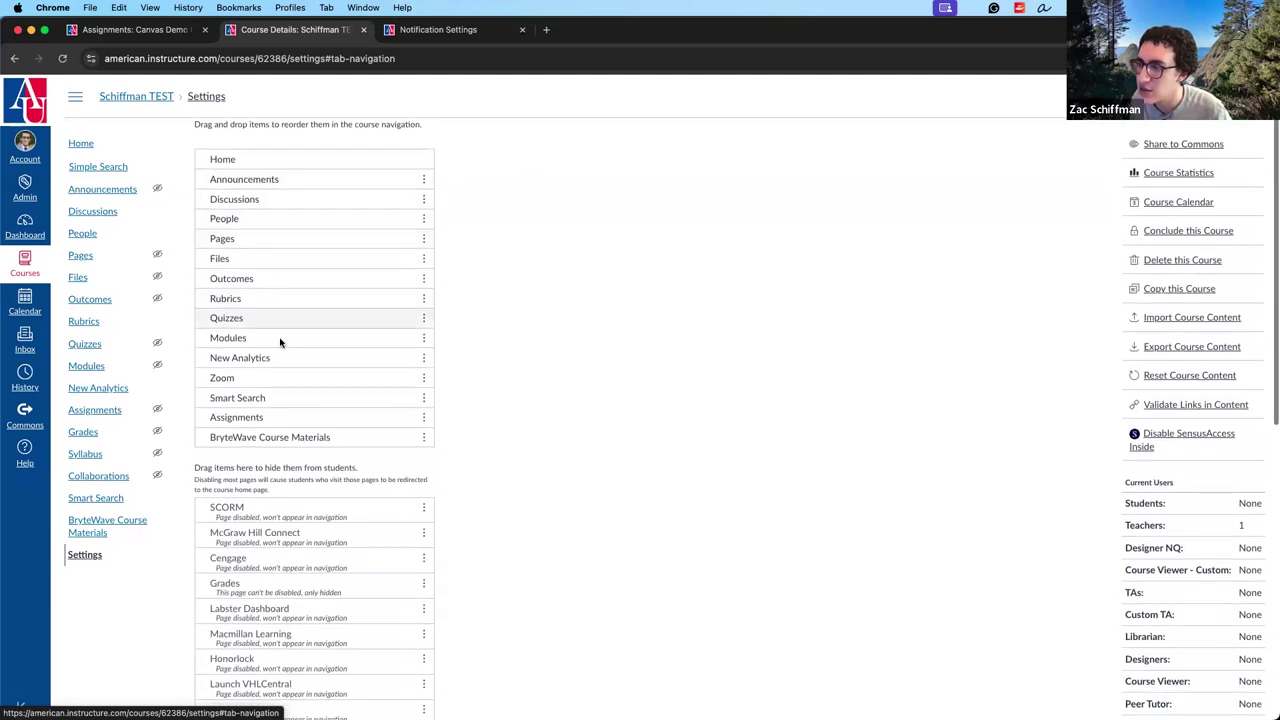
{"action": "left_click_drag", "start_coordinate": [281, 337], "coordinate": [246, 555]}
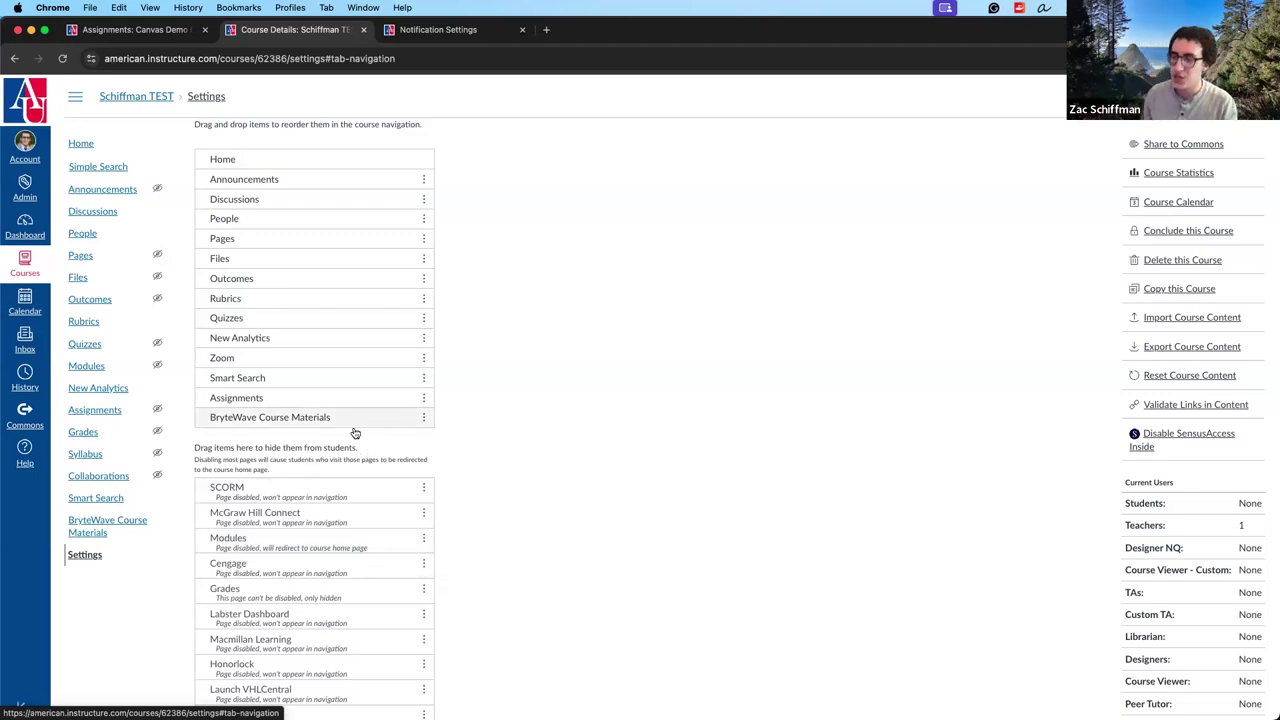
{"action": "left_click_drag", "start_coordinate": [316, 420], "coordinate": [320, 558]}
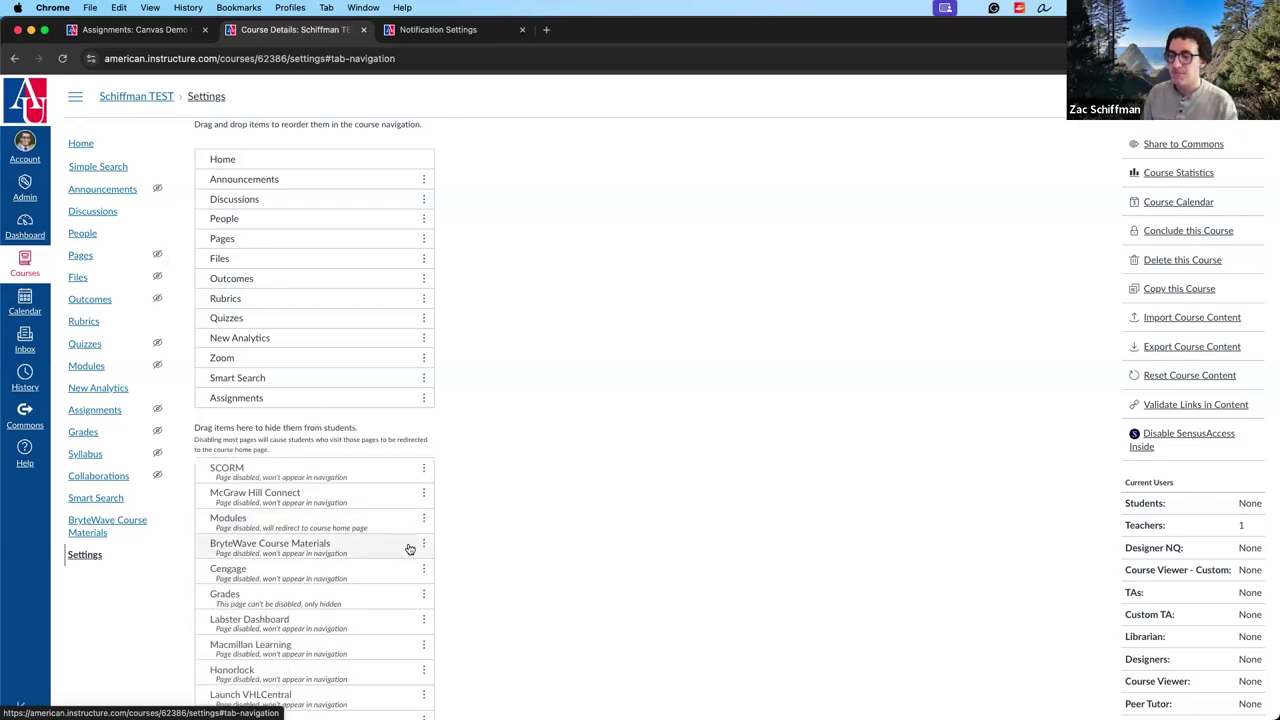
{"action": "scroll", "coordinate": [408, 565], "scroll_direction": "down", "scroll_amount": 2}
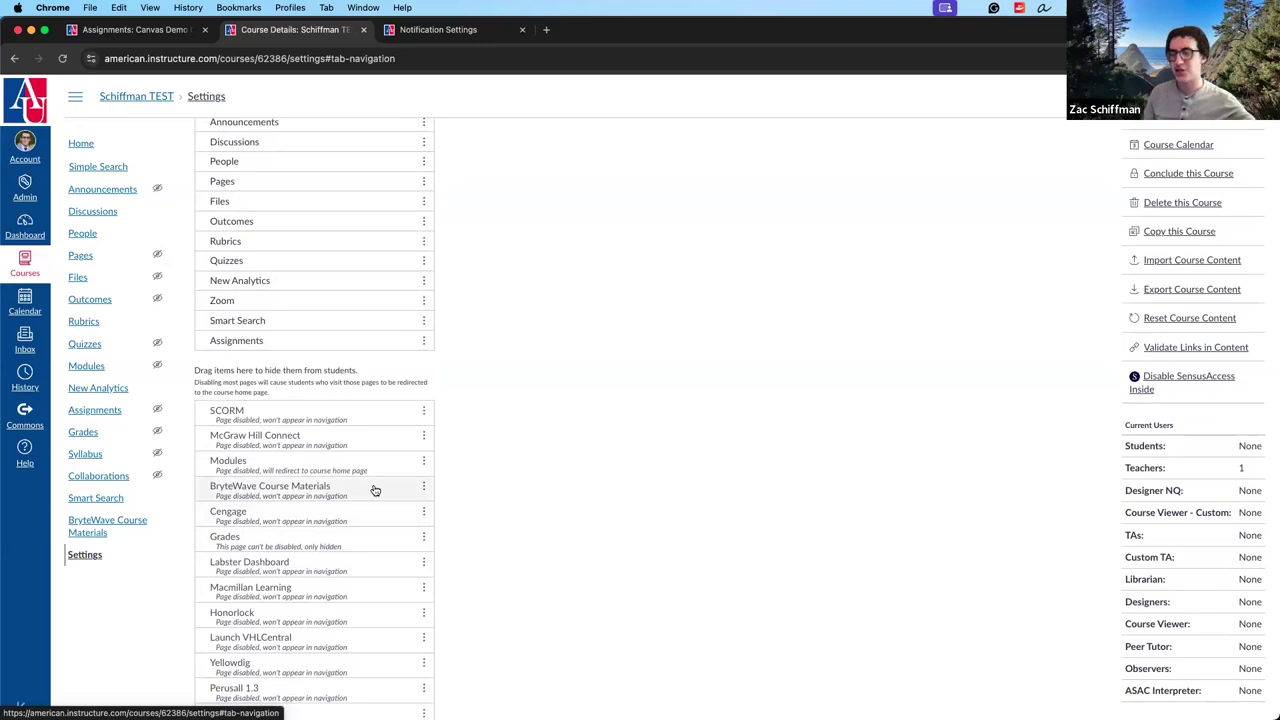
{"action": "scroll", "coordinate": [375, 490], "scroll_direction": "down", "scroll_amount": 5}
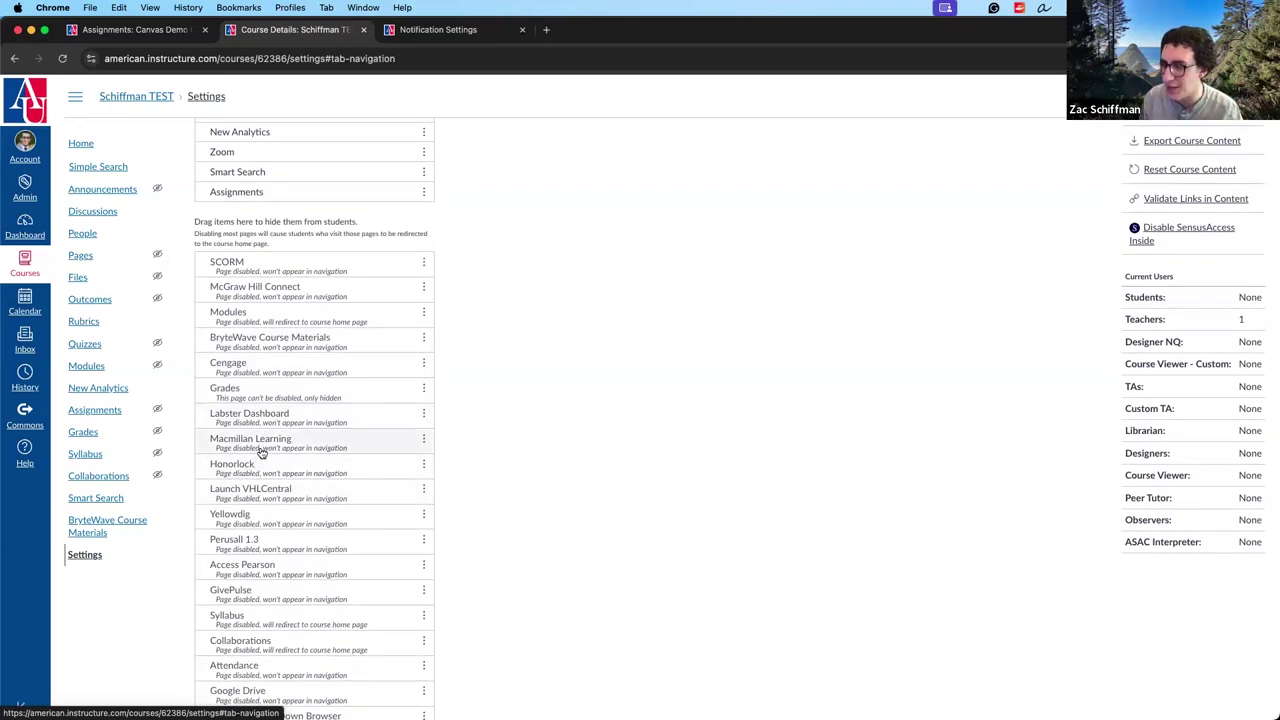
{"action": "scroll", "coordinate": [266, 425], "scroll_direction": "down", "scroll_amount": 2}
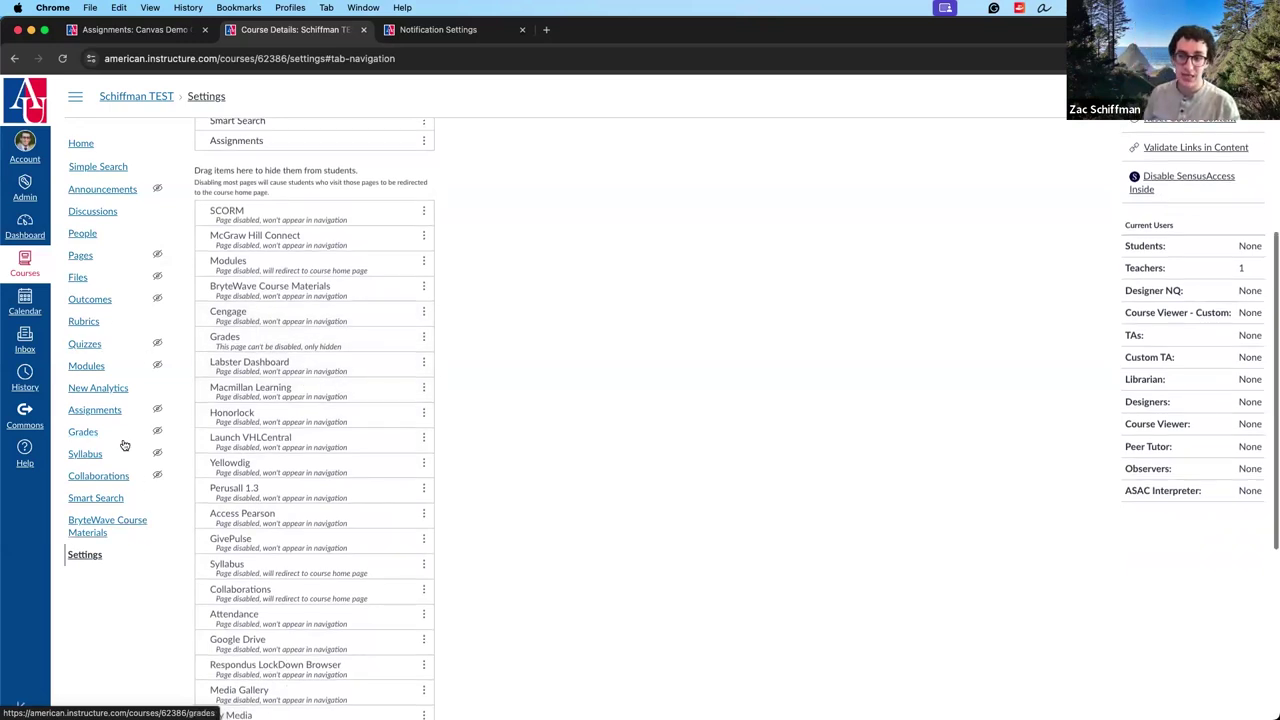
{"action": "scroll", "coordinate": [256, 278], "scroll_direction": "up", "scroll_amount": 3}
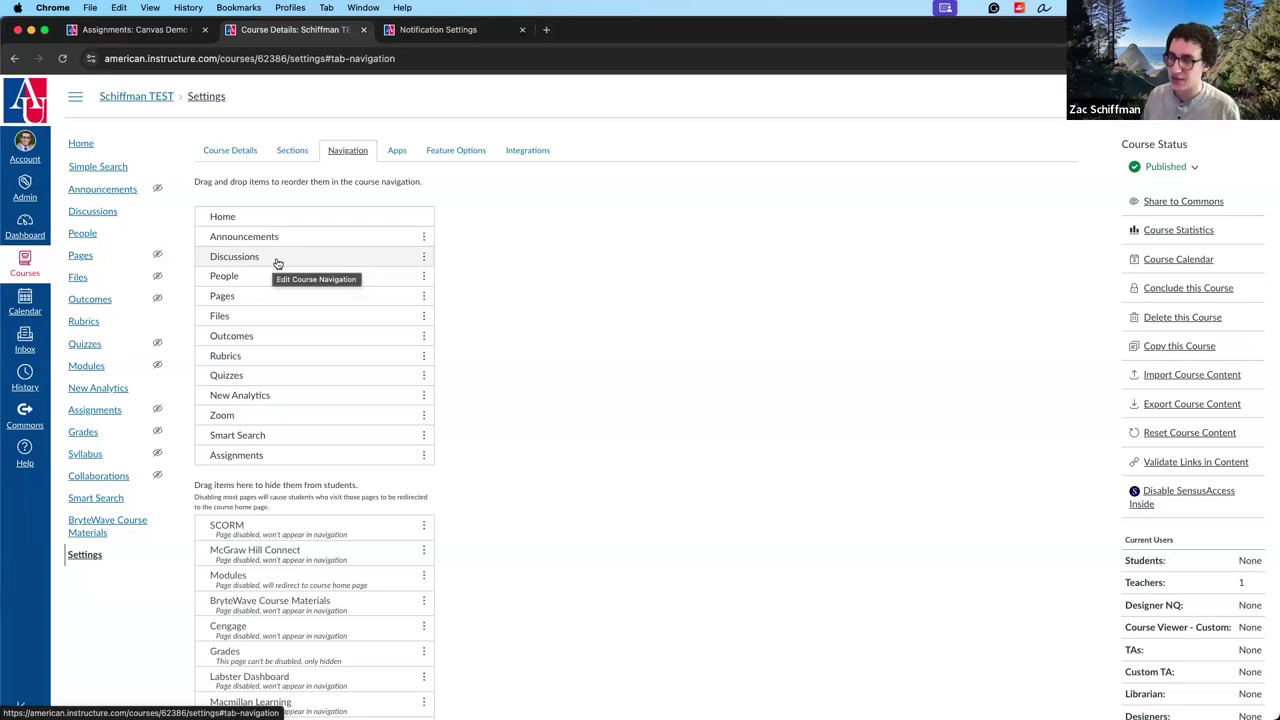
Step: Put Grades below Discussions and Assignments near the top, move Announcements and Outcomes lower, and save
{"action": "left_click_drag", "start_coordinate": [278, 237], "coordinate": [278, 296]}
{"action": "left_click_drag", "start_coordinate": [278, 357], "coordinate": [267, 445]}
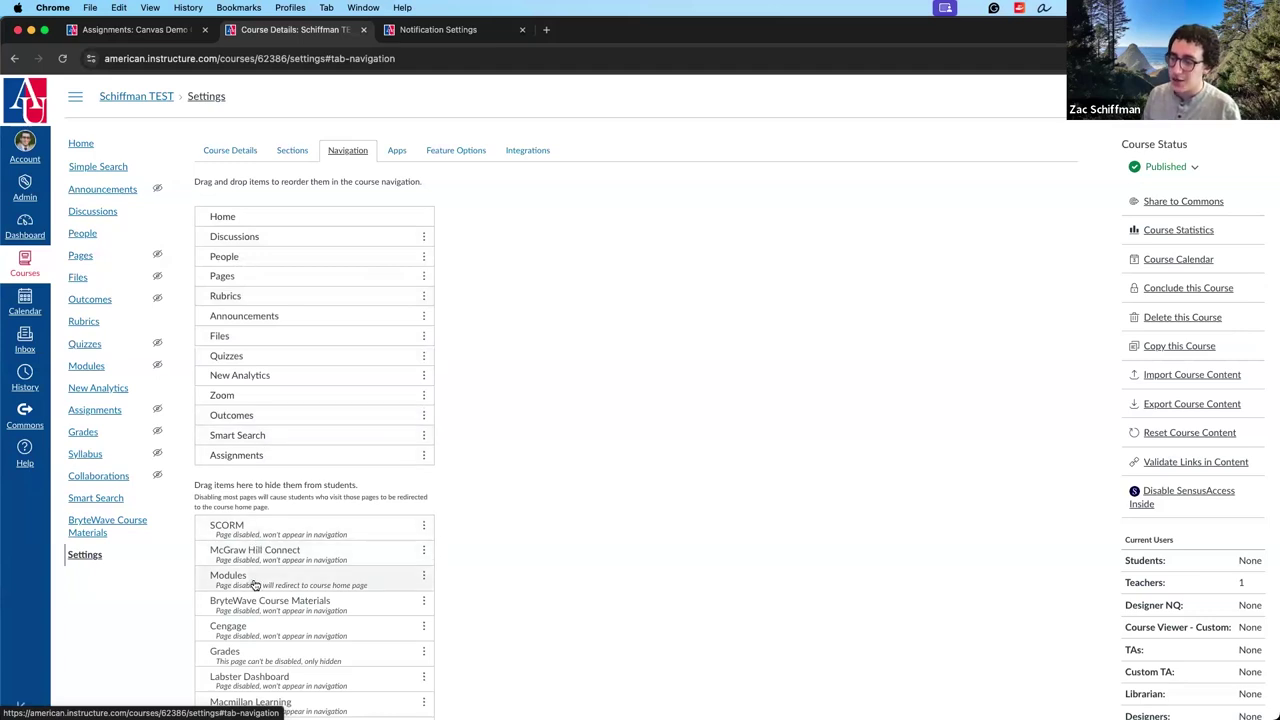
{"action": "left_click_drag", "start_coordinate": [228, 650], "coordinate": [249, 250]}
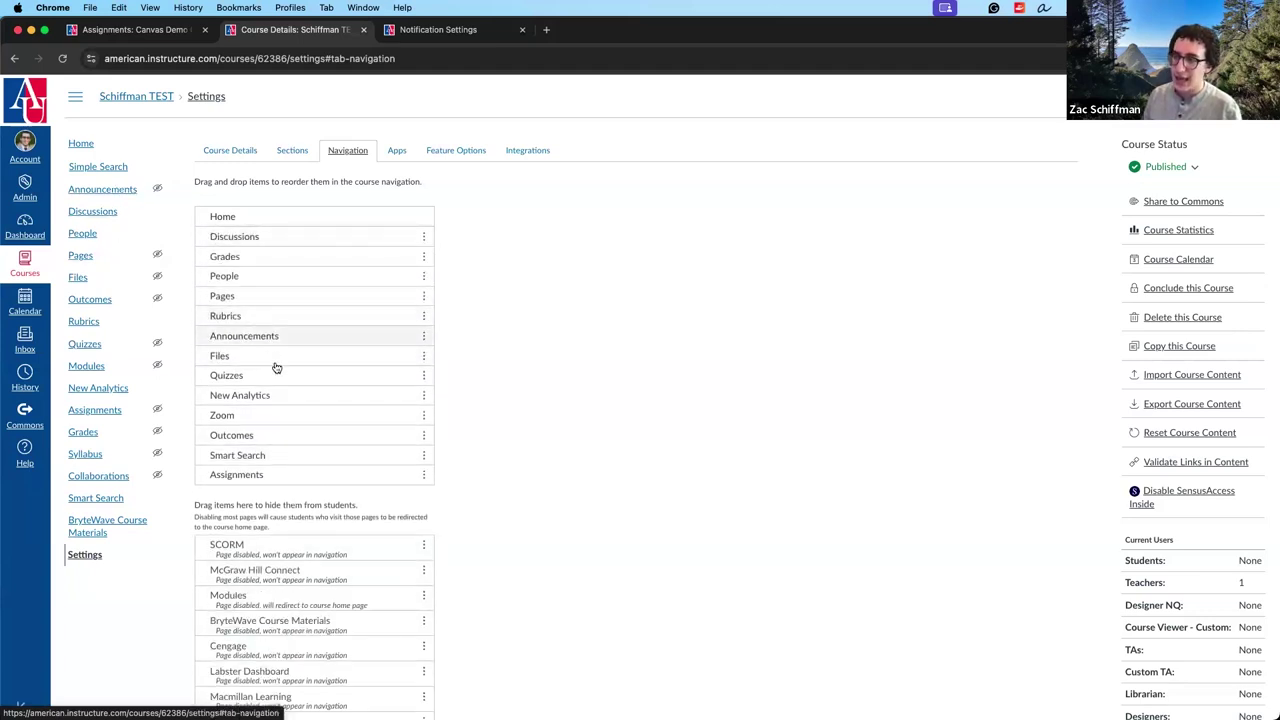
{"action": "left_click_drag", "start_coordinate": [263, 468], "coordinate": [263, 258]}
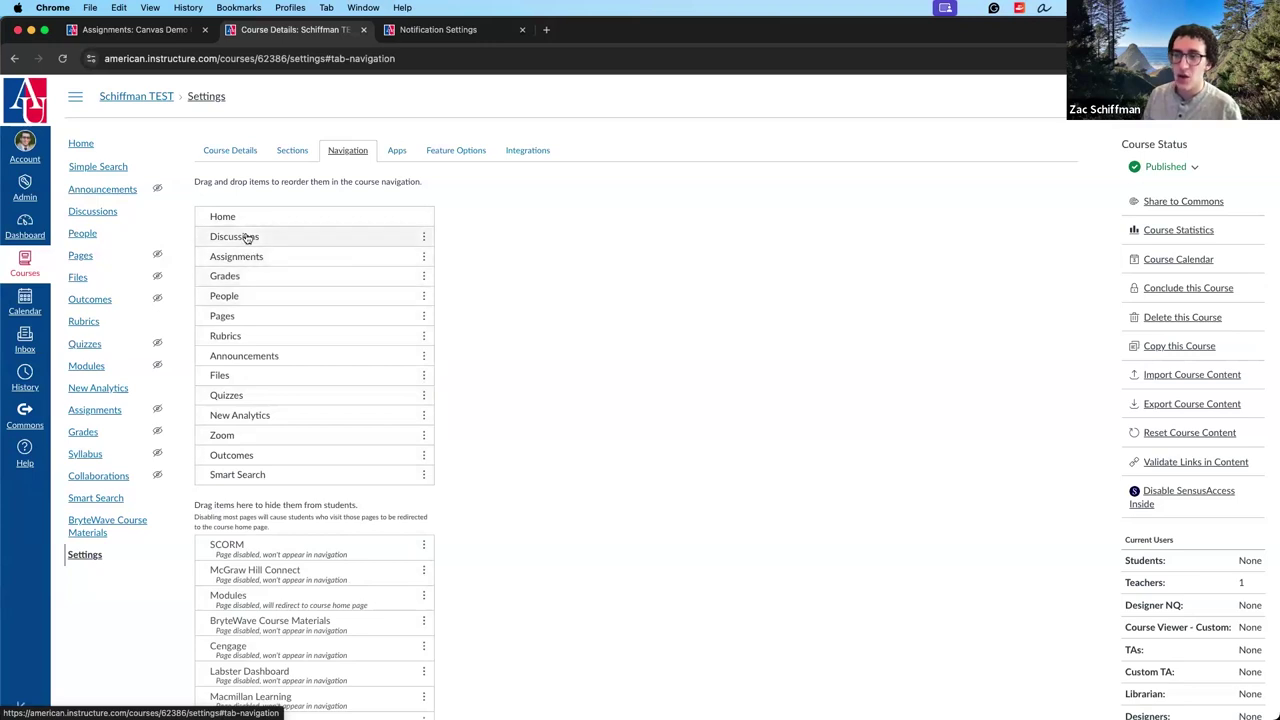
{"action": "scroll", "coordinate": [293, 636], "scroll_direction": "down", "scroll_amount": 15}
{"action": "left_click", "coordinate": [213, 665]}
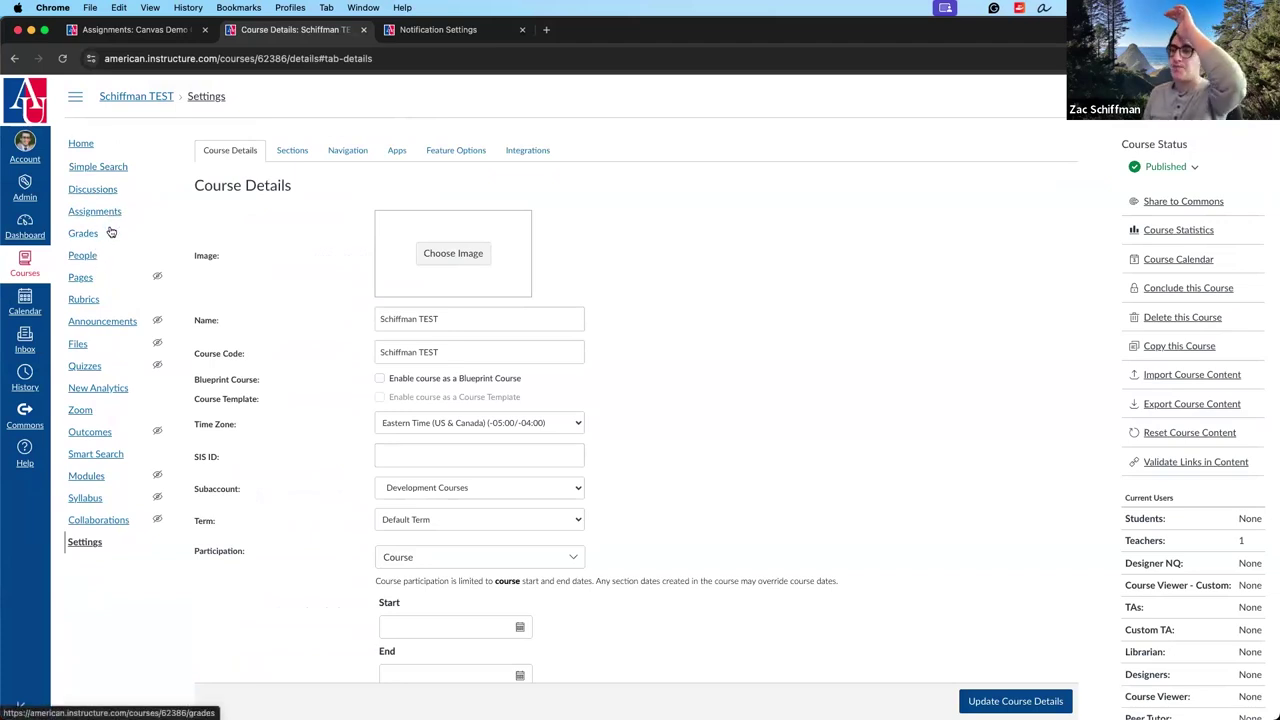
Step: Switch between the Navigation and Apps tabs, finishing on the course's External Apps list
{"action": "left_click", "coordinate": [345, 149]}
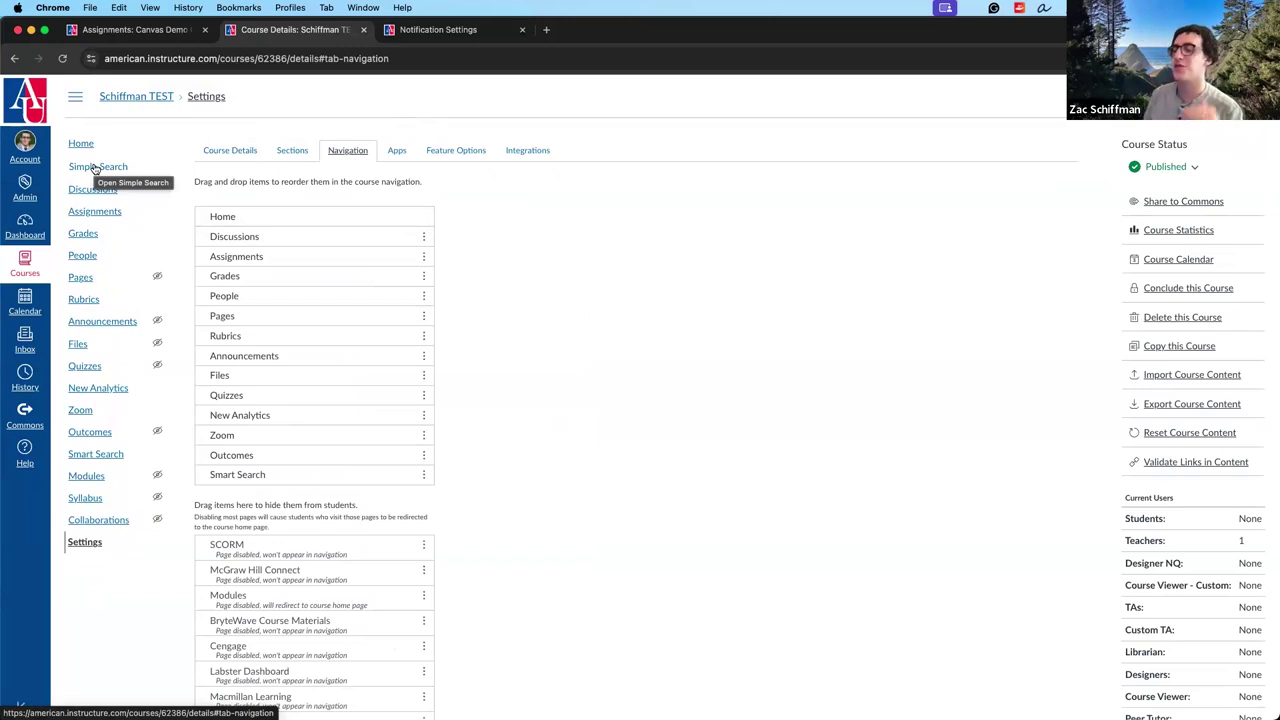
{"action": "left_click", "coordinate": [397, 152]}
{"action": "left_click", "coordinate": [348, 152]}
{"action": "scroll", "coordinate": [288, 579], "scroll_direction": "down", "scroll_amount": 1}
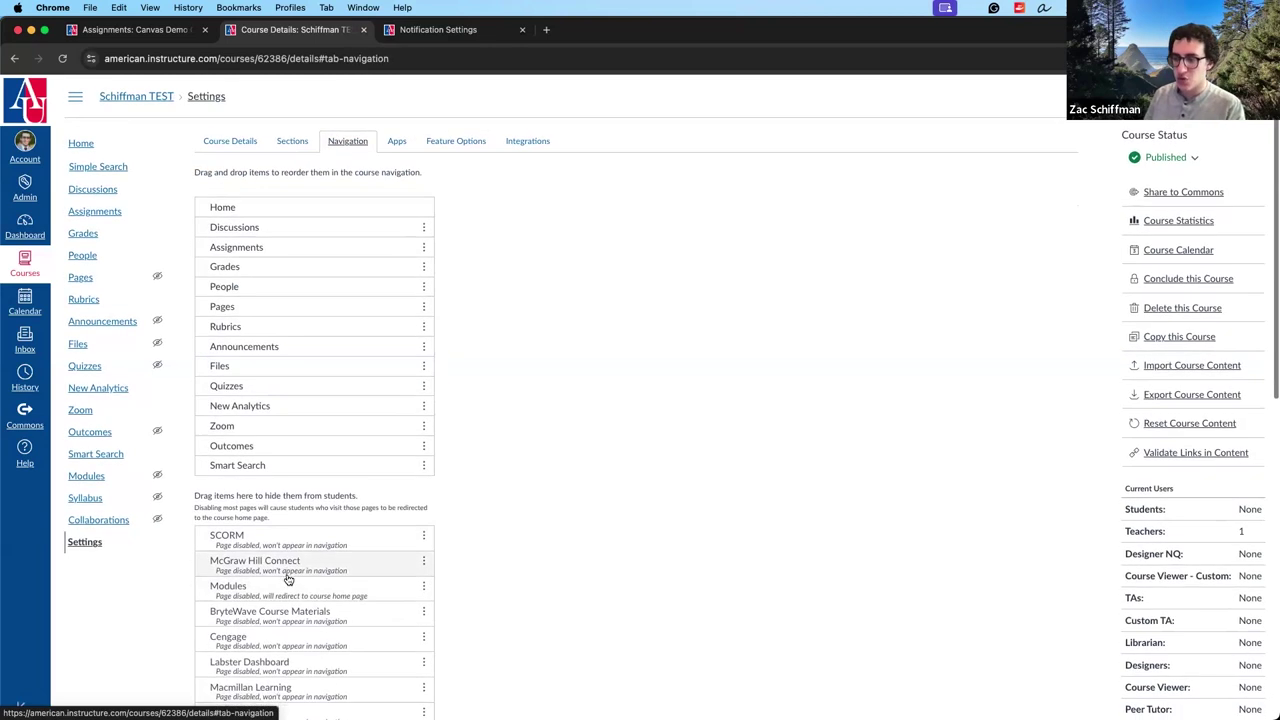
{"action": "scroll", "coordinate": [258, 640], "scroll_direction": "down", "scroll_amount": 3}
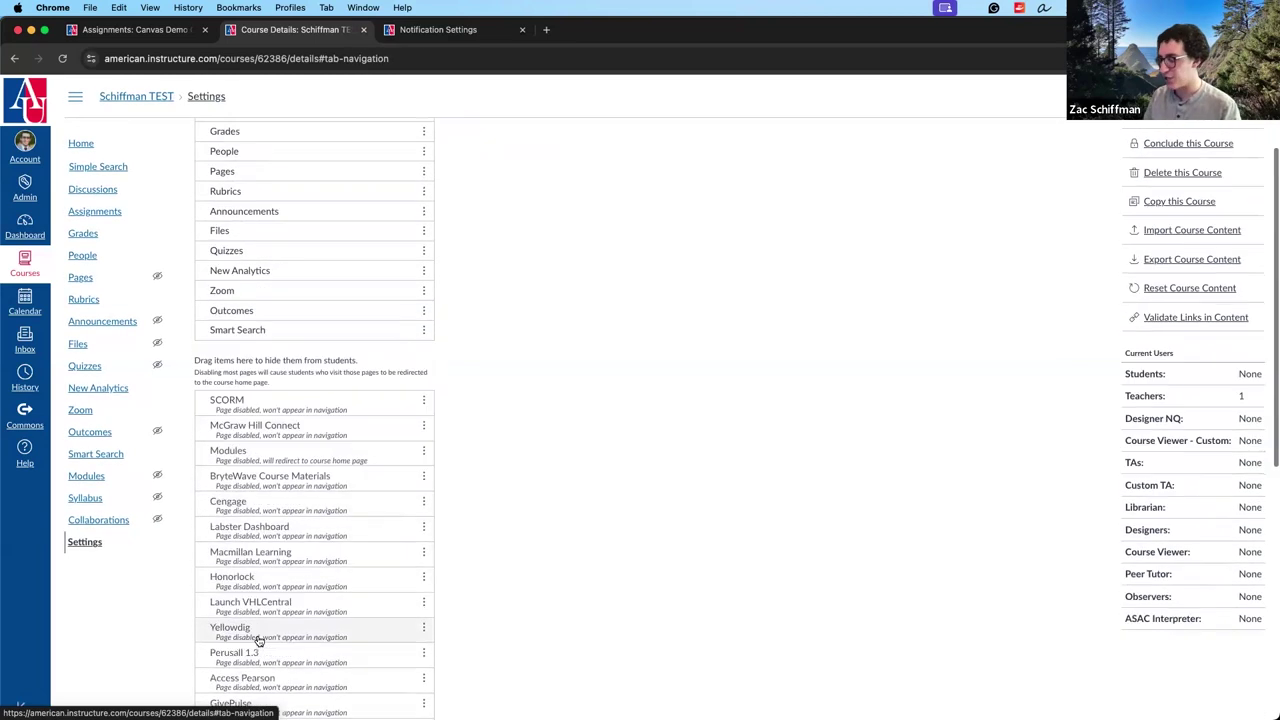
{"action": "scroll", "coordinate": [258, 640], "scroll_direction": "down", "scroll_amount": 1}
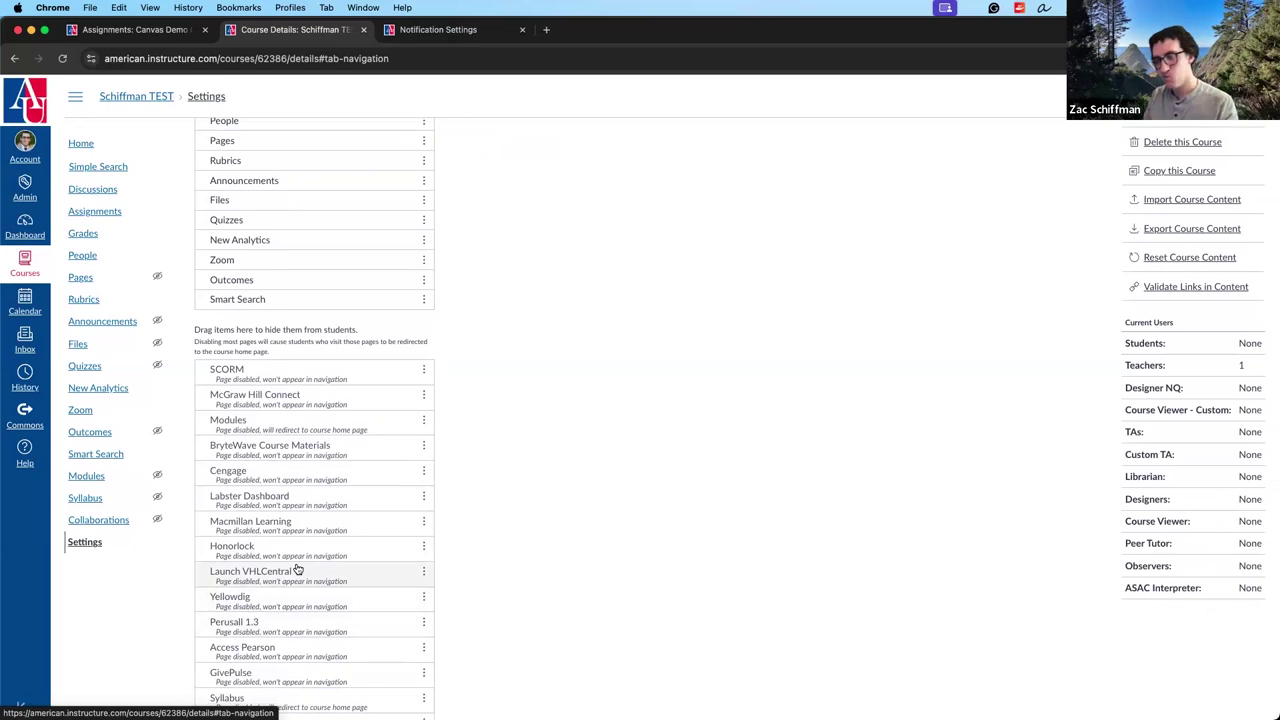
{"action": "scroll", "coordinate": [357, 408], "scroll_direction": "up", "scroll_amount": 4}
{"action": "scroll", "coordinate": [373, 369], "scroll_direction": "down", "scroll_amount": 1}
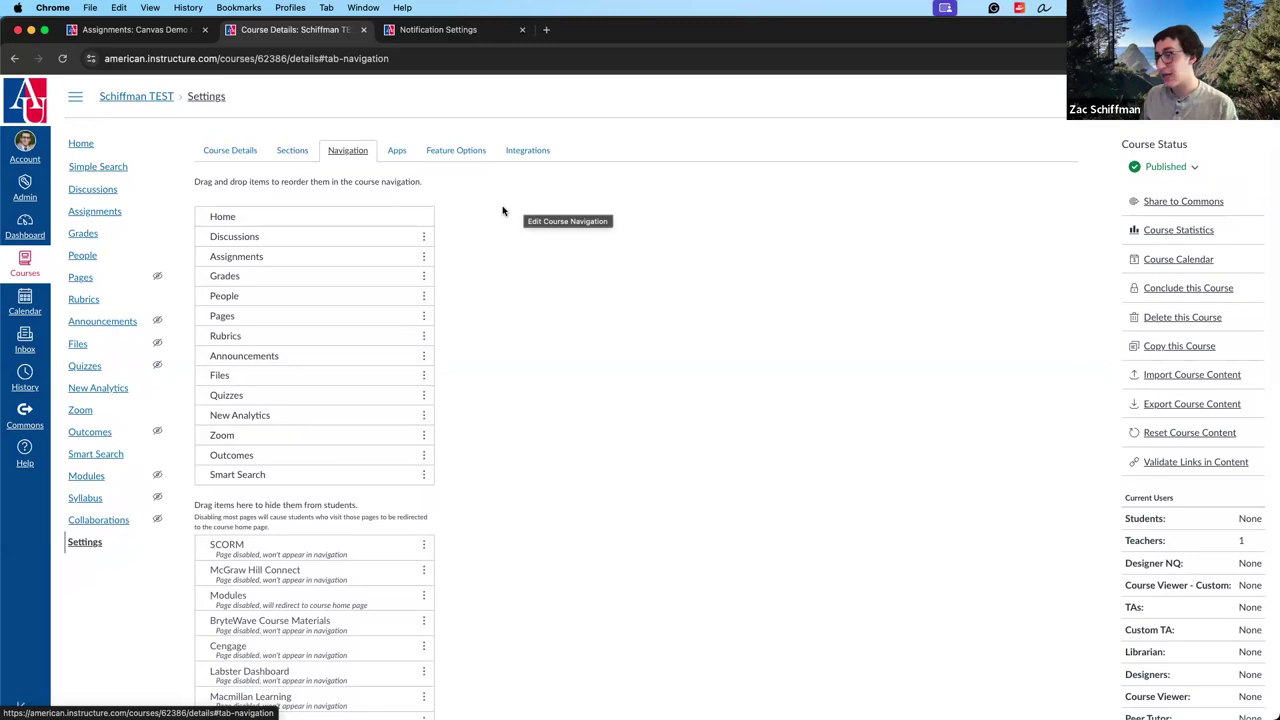
{"action": "left_click", "coordinate": [399, 148]}
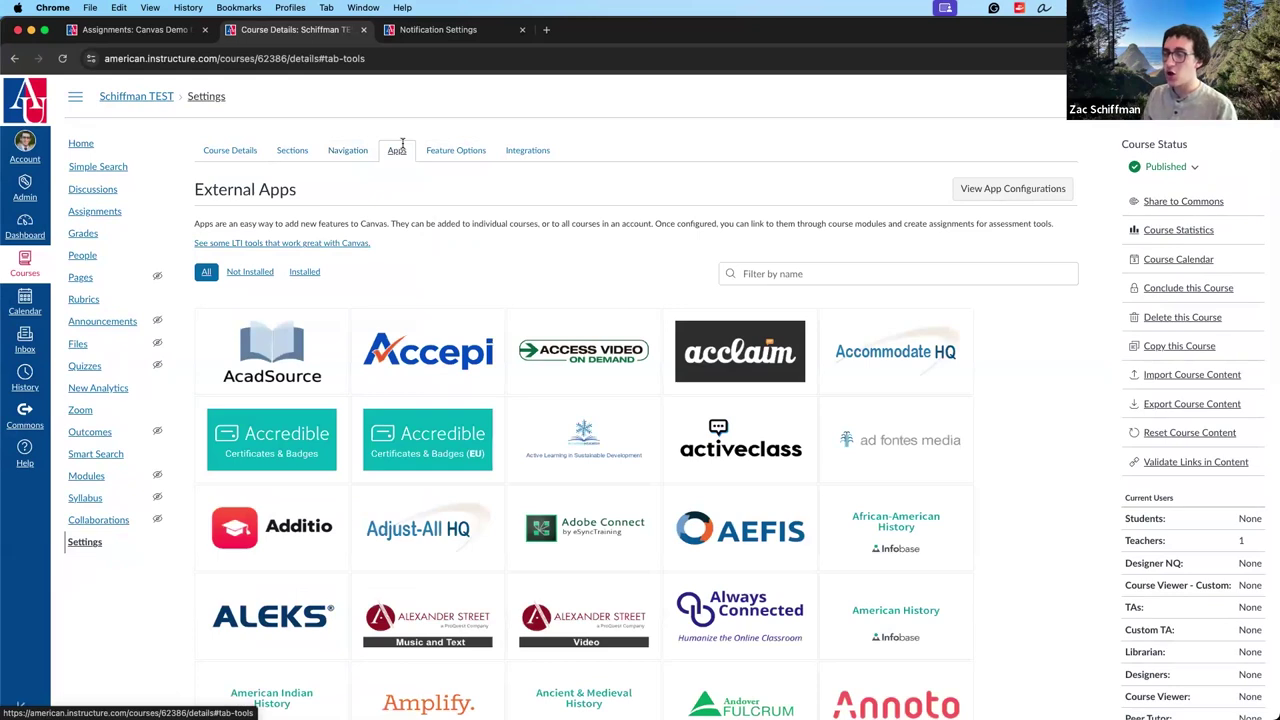
Step: Return to External Apps and view the apps configured for this course
{"action": "left_click", "coordinate": [359, 151]}
{"action": "left_click", "coordinate": [399, 148]}
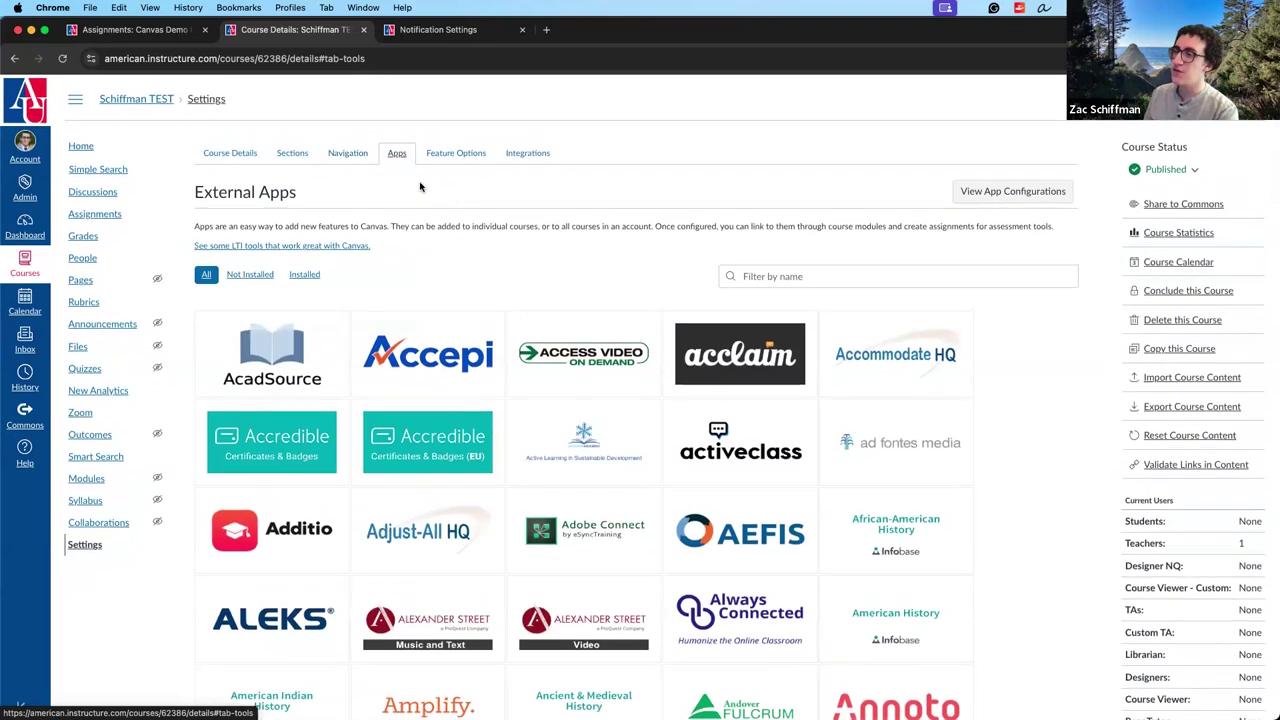
{"action": "left_click", "coordinate": [1029, 192]}
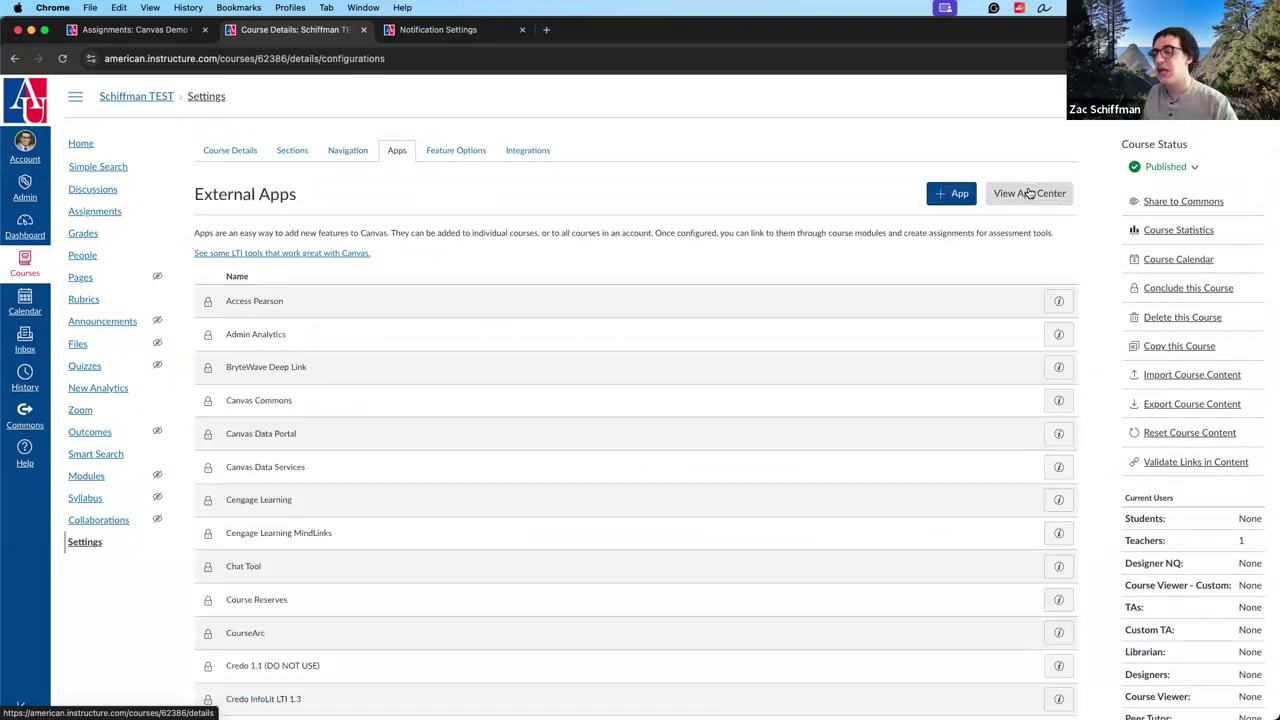
{"action": "scroll", "coordinate": [394, 325], "scroll_direction": "down", "scroll_amount": 10}
{"action": "scroll", "coordinate": [394, 325], "scroll_direction": "up", "scroll_amount": 10}
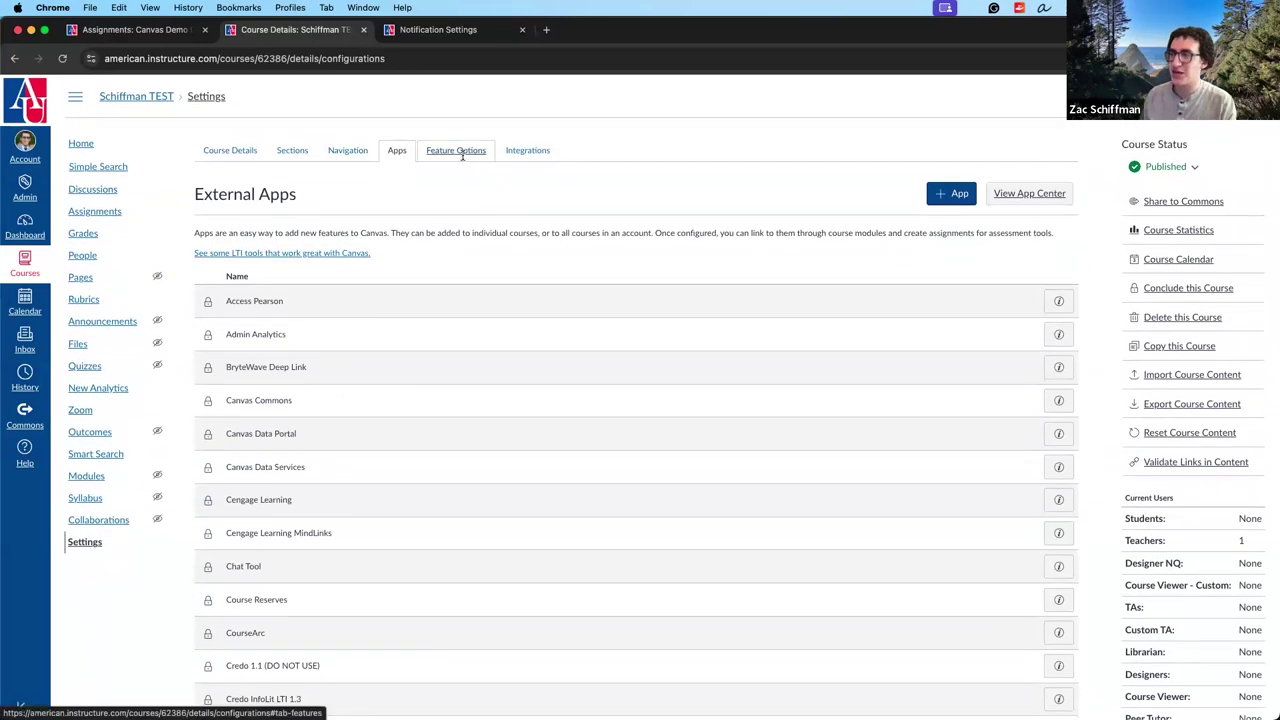
Step: Look through Feature Options, Integrations and Course Details, then go to the course's Assignments list
{"action": "left_click", "coordinate": [462, 153]}
{"action": "left_click", "coordinate": [405, 153]}
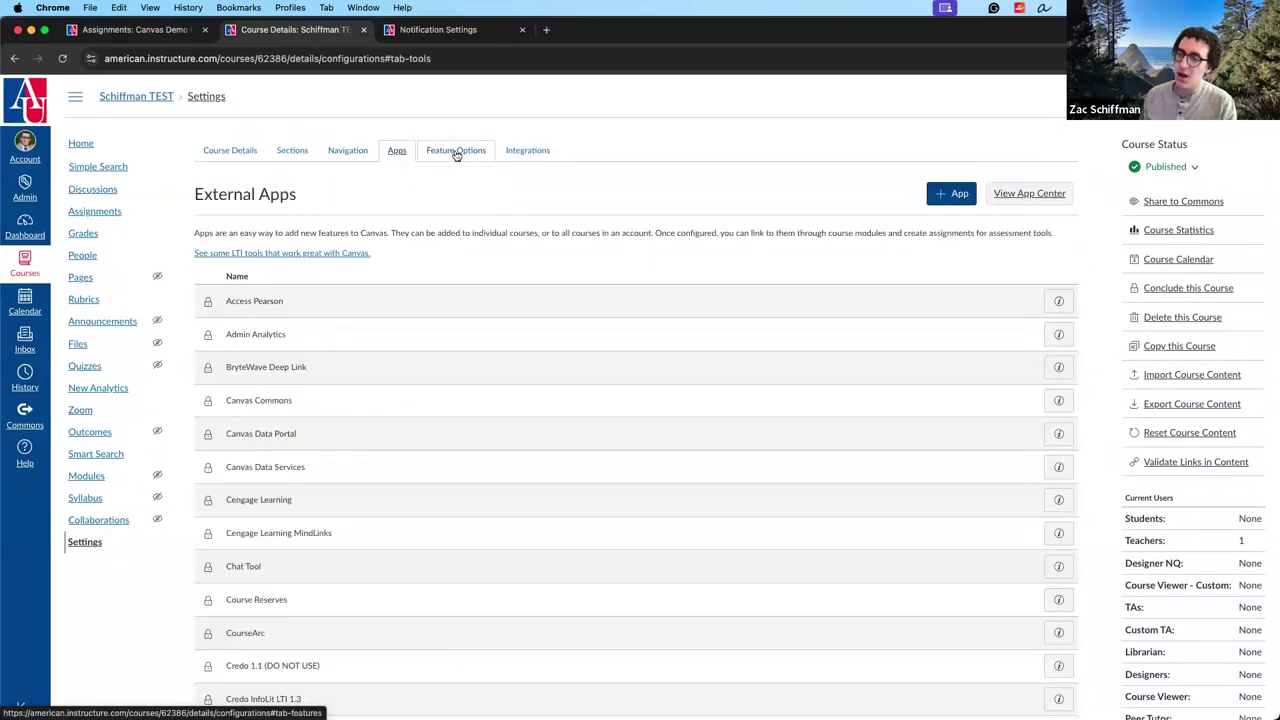
{"action": "left_click", "coordinate": [456, 153]}
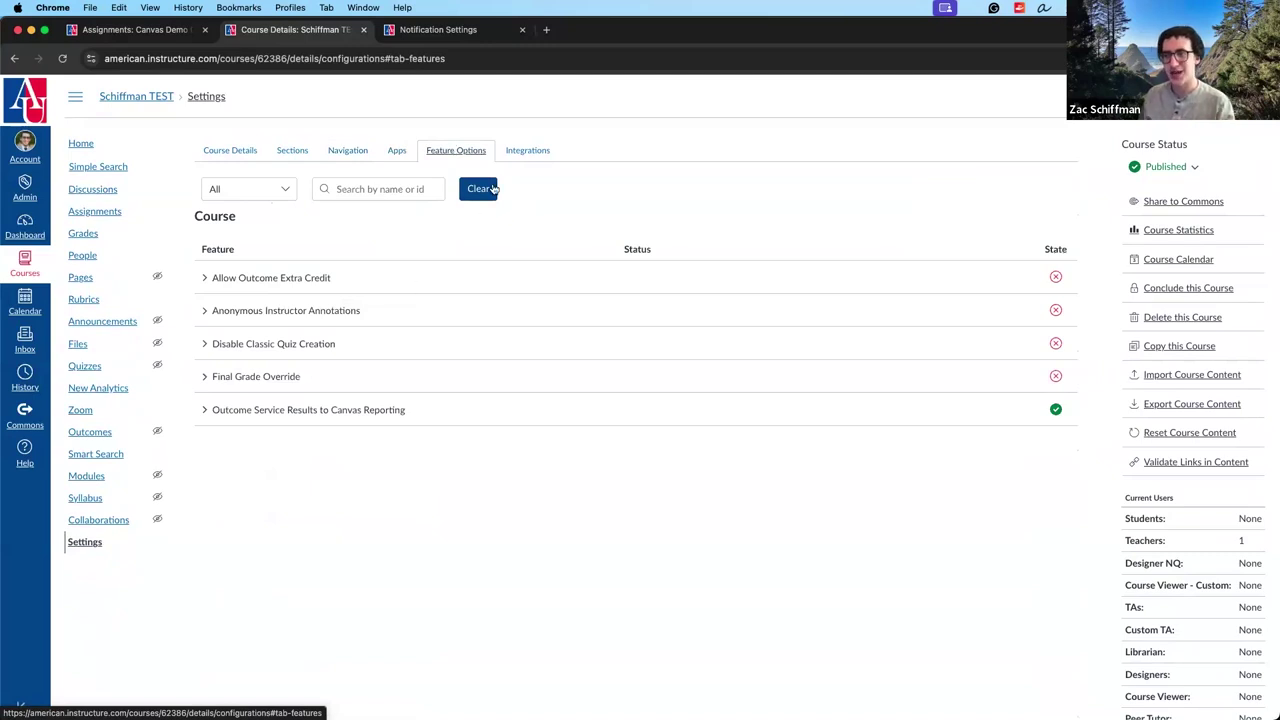
{"action": "left_click", "coordinate": [531, 154]}
{"action": "left_click", "coordinate": [400, 155]}
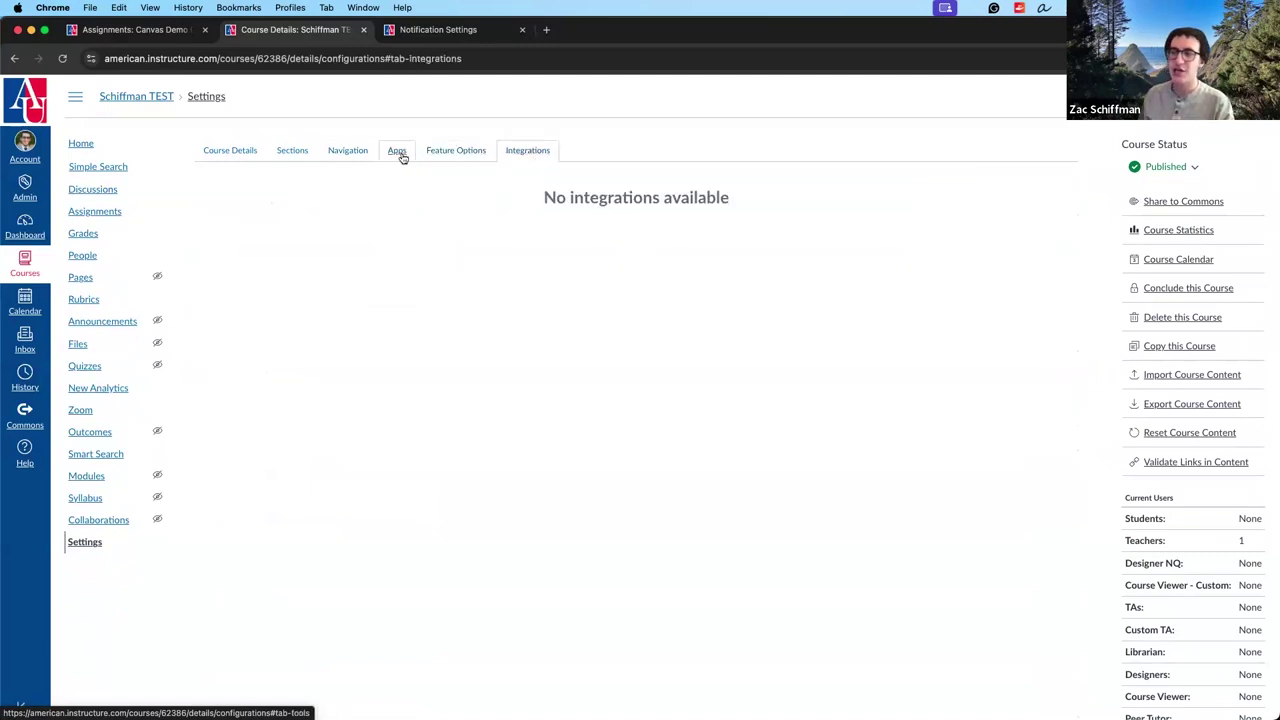
{"action": "left_click", "coordinate": [216, 149]}
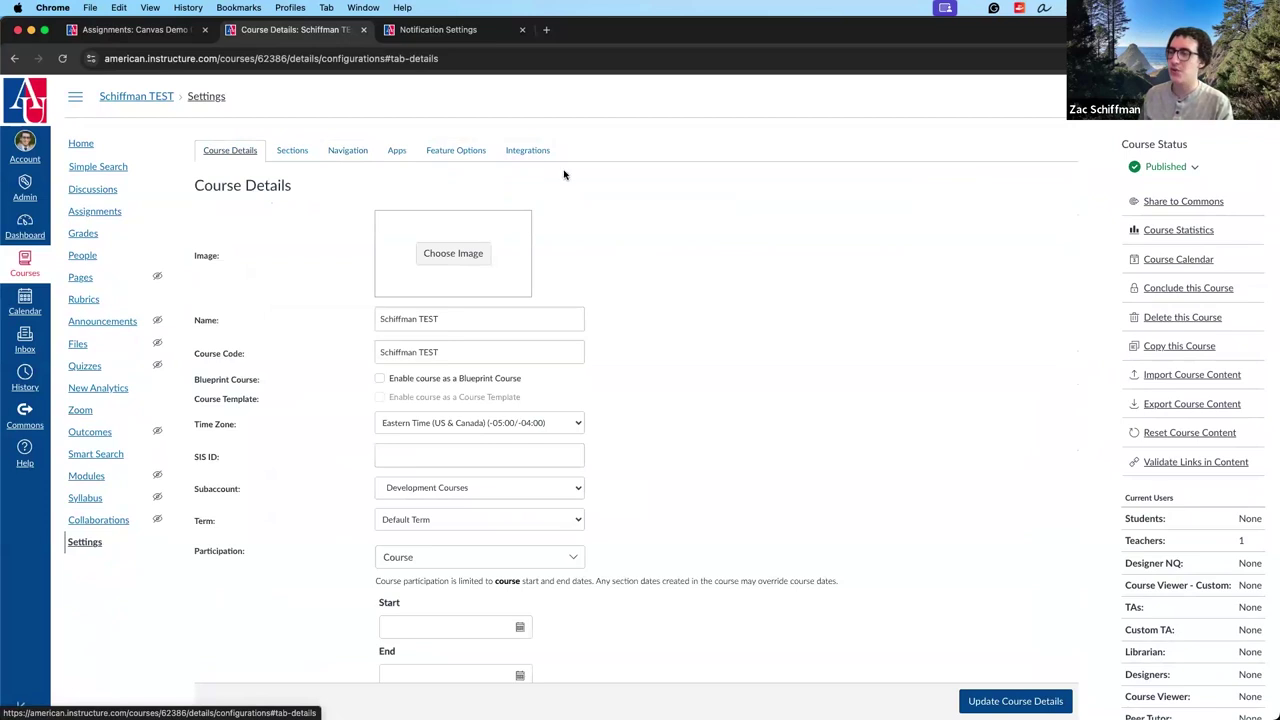
{"action": "left_click", "coordinate": [100, 213]}
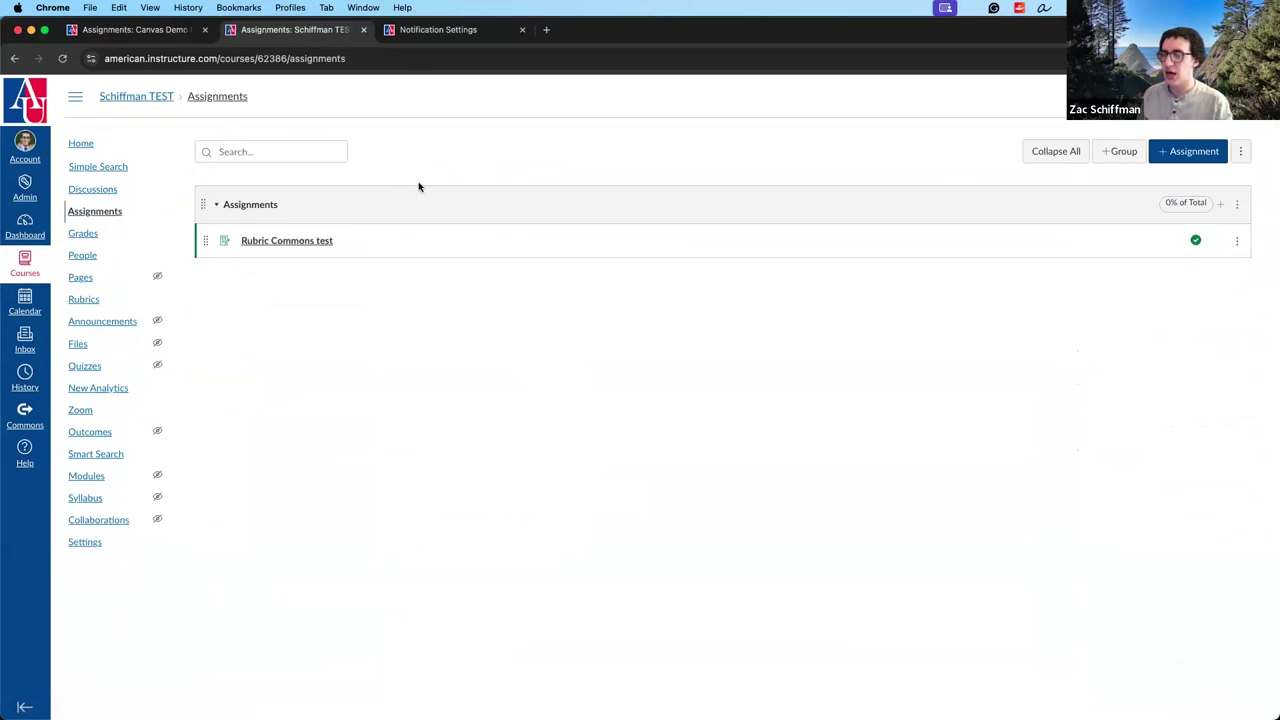
Step: Delete the Rubric Commons test assignment through its ⋮ menu and confirm with OK
{"action": "left_click", "coordinate": [1237, 241]}
{"action": "left_click", "coordinate": [1222, 352]}
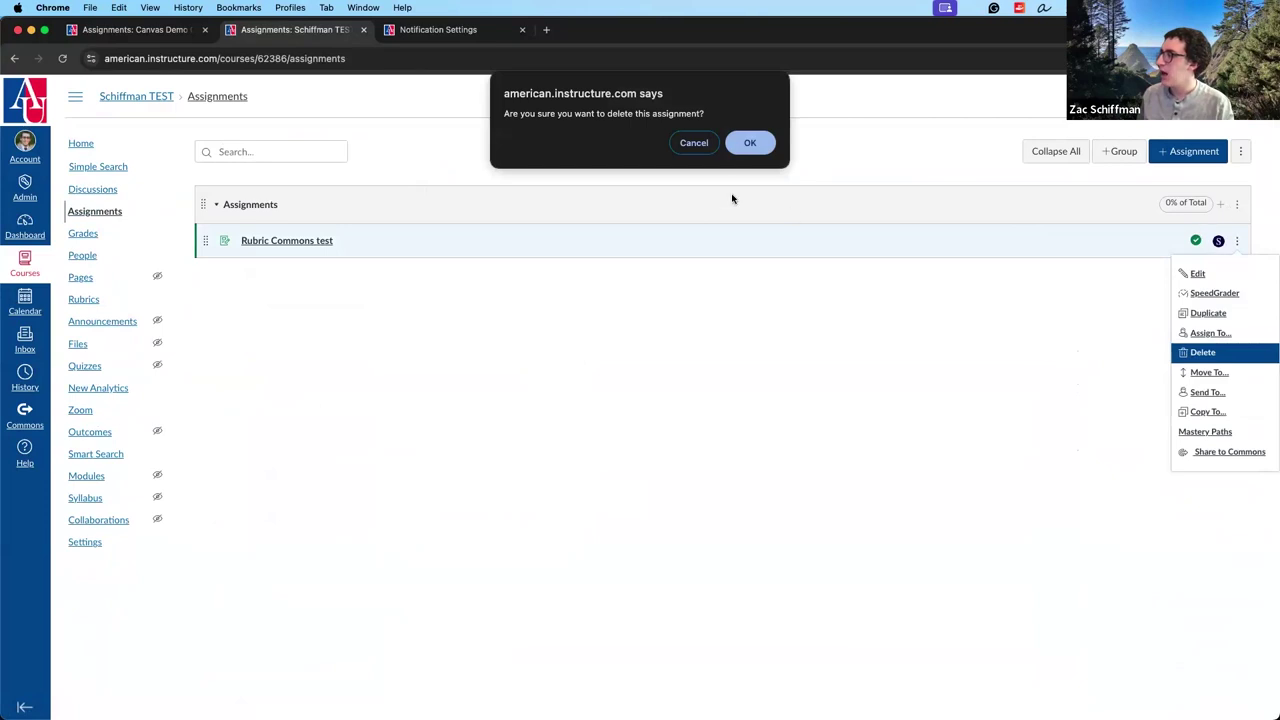
{"action": "left_click", "coordinate": [757, 146]}
{"action": "left_click", "coordinate": [1237, 203]}
{"action": "left_click", "coordinate": [673, 152]}
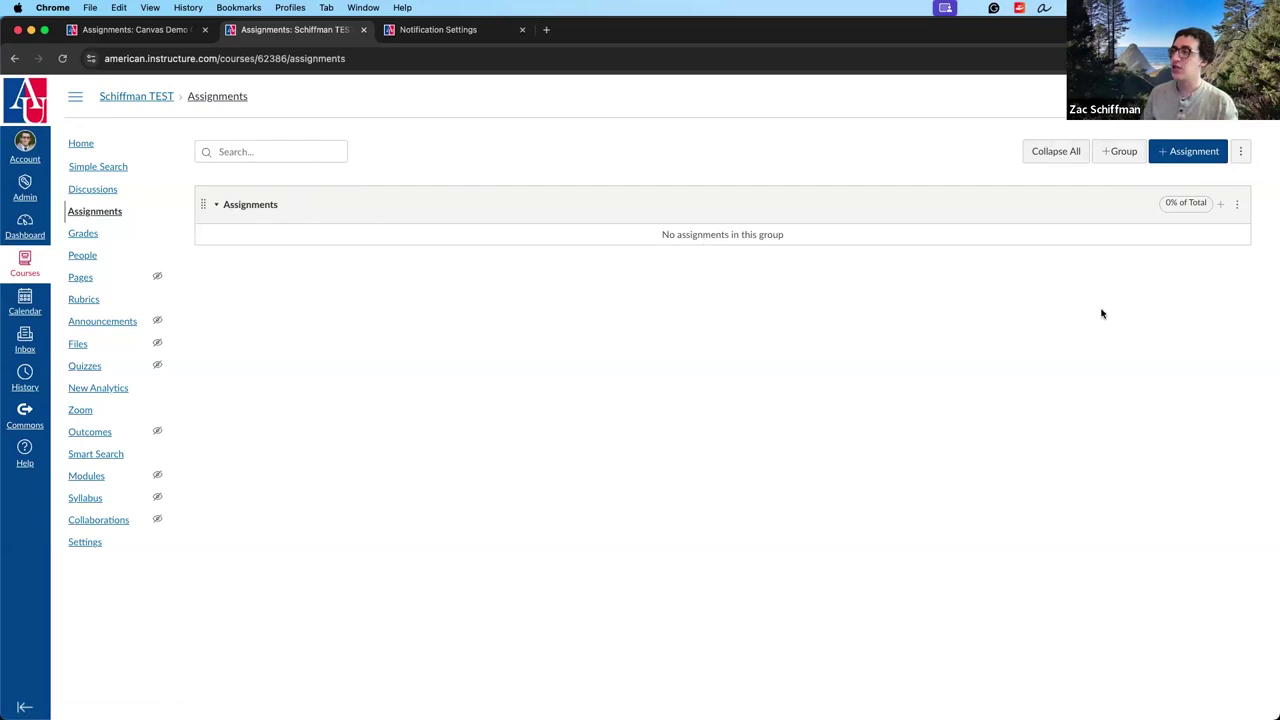
Step: Toggle Assignment Groups Weight from the page's ⋮ menu, then start a new assignment
{"action": "left_click", "coordinate": [1244, 151]}
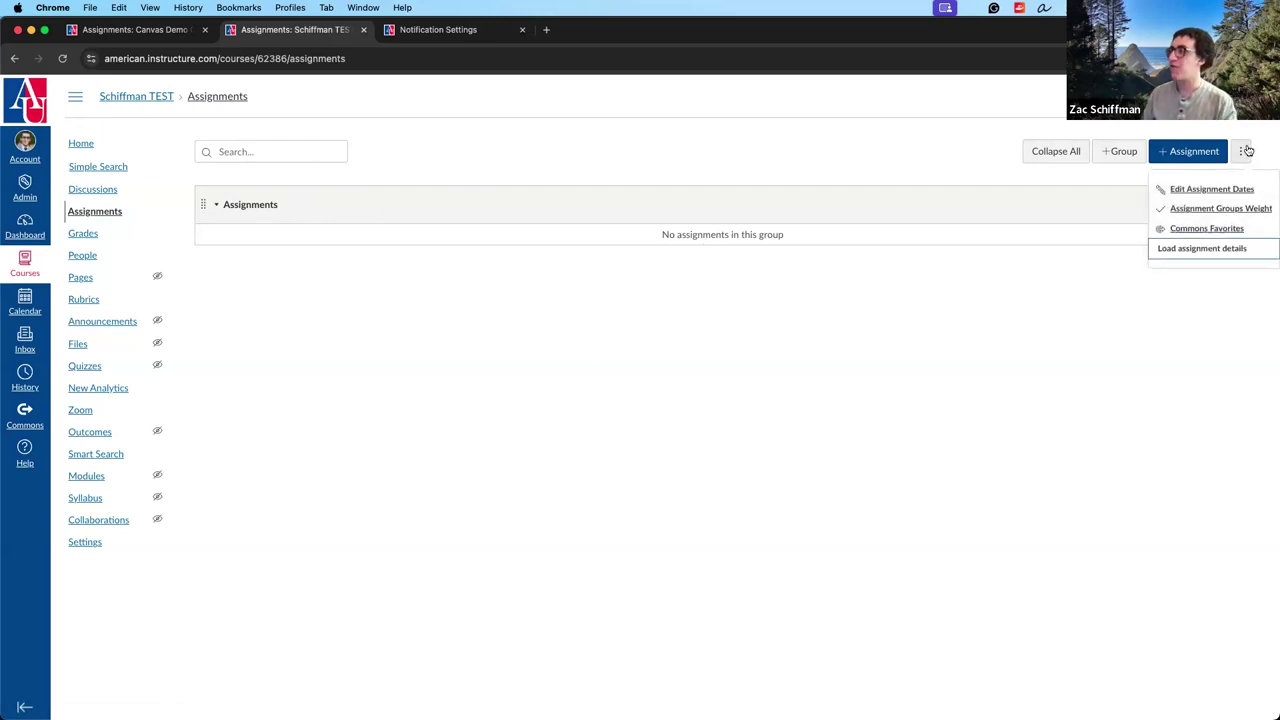
{"action": "left_click", "coordinate": [1263, 210]}
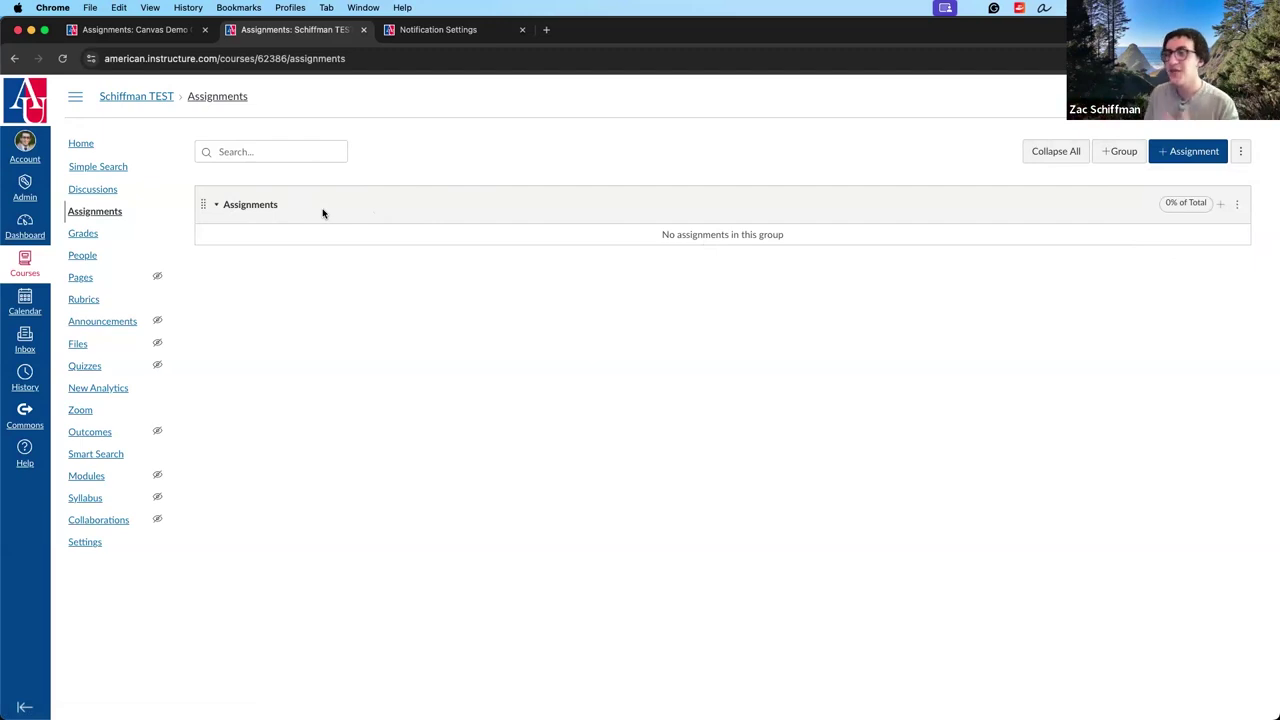
{"action": "left_click", "coordinate": [1188, 158]}
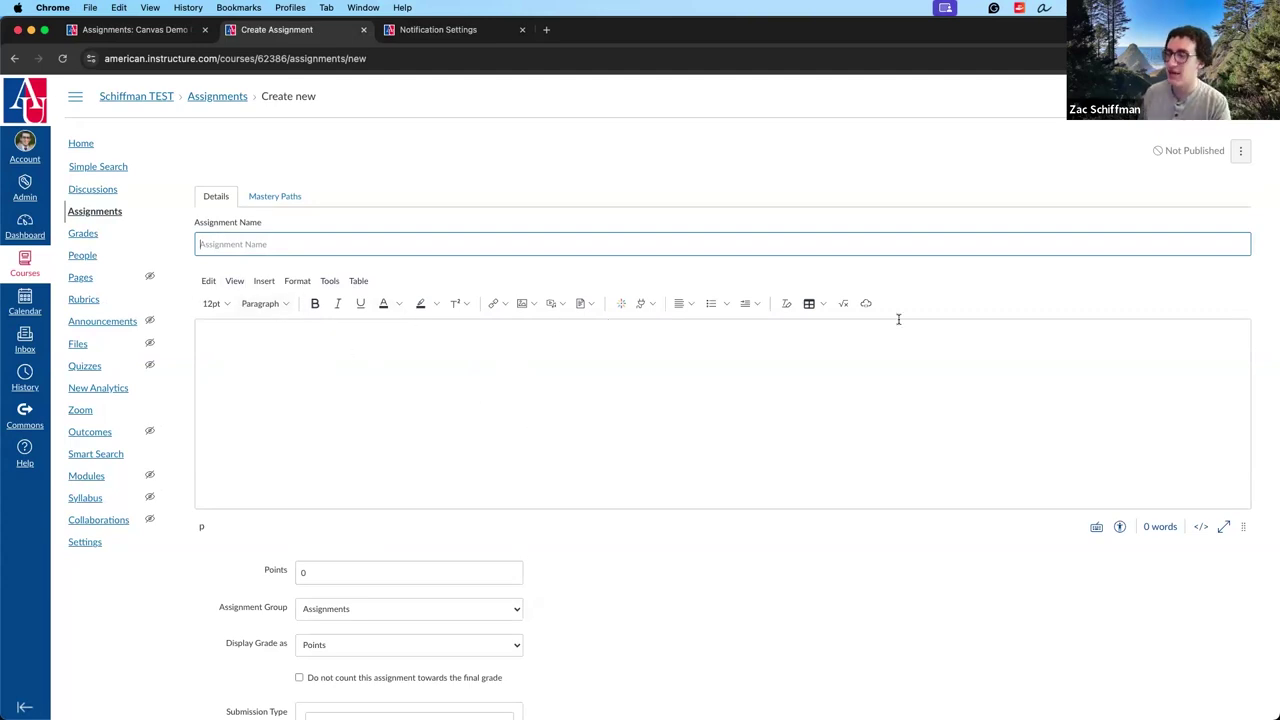
{"action": "scroll", "coordinate": [603, 457], "scroll_direction": "down", "scroll_amount": 4}
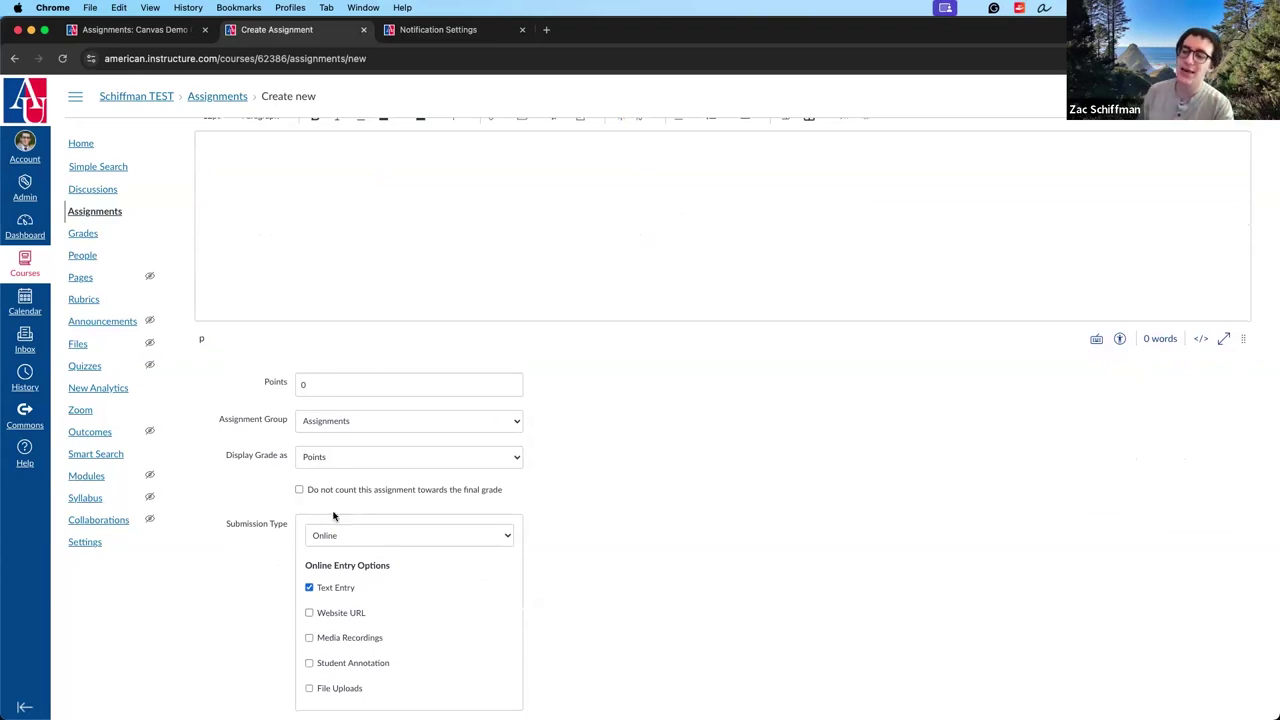
{"action": "scroll", "coordinate": [333, 515], "scroll_direction": "down", "scroll_amount": 5}
{"action": "scroll", "coordinate": [325, 479], "scroll_direction": "down", "scroll_amount": 8}
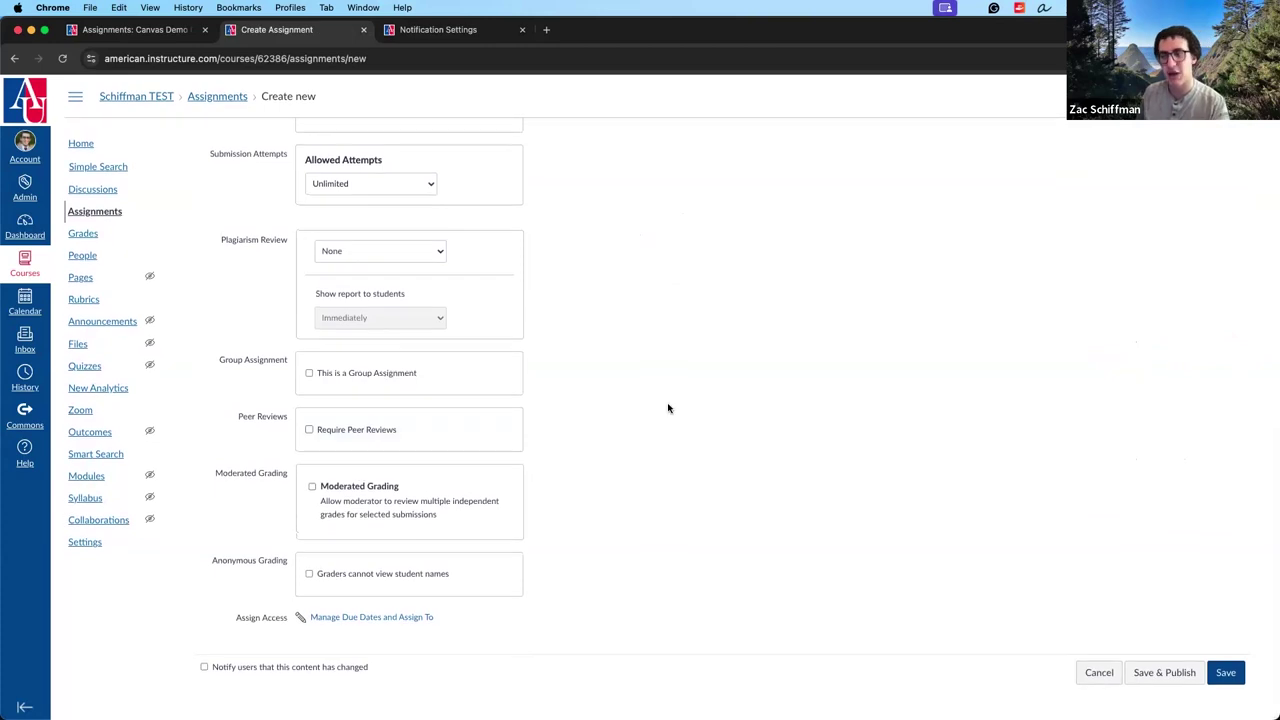
{"action": "scroll", "coordinate": [669, 408], "scroll_direction": "up", "scroll_amount": 4}
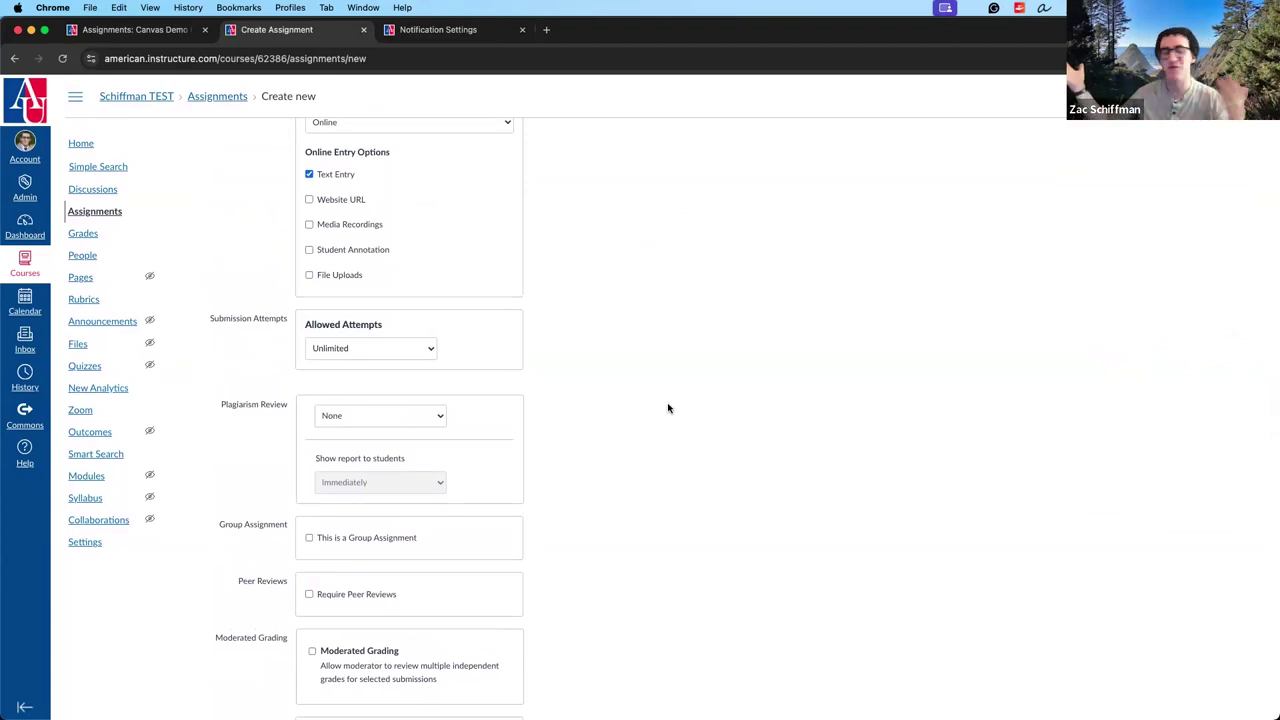
{"action": "scroll", "coordinate": [669, 408], "scroll_direction": "up", "scroll_amount": 10}
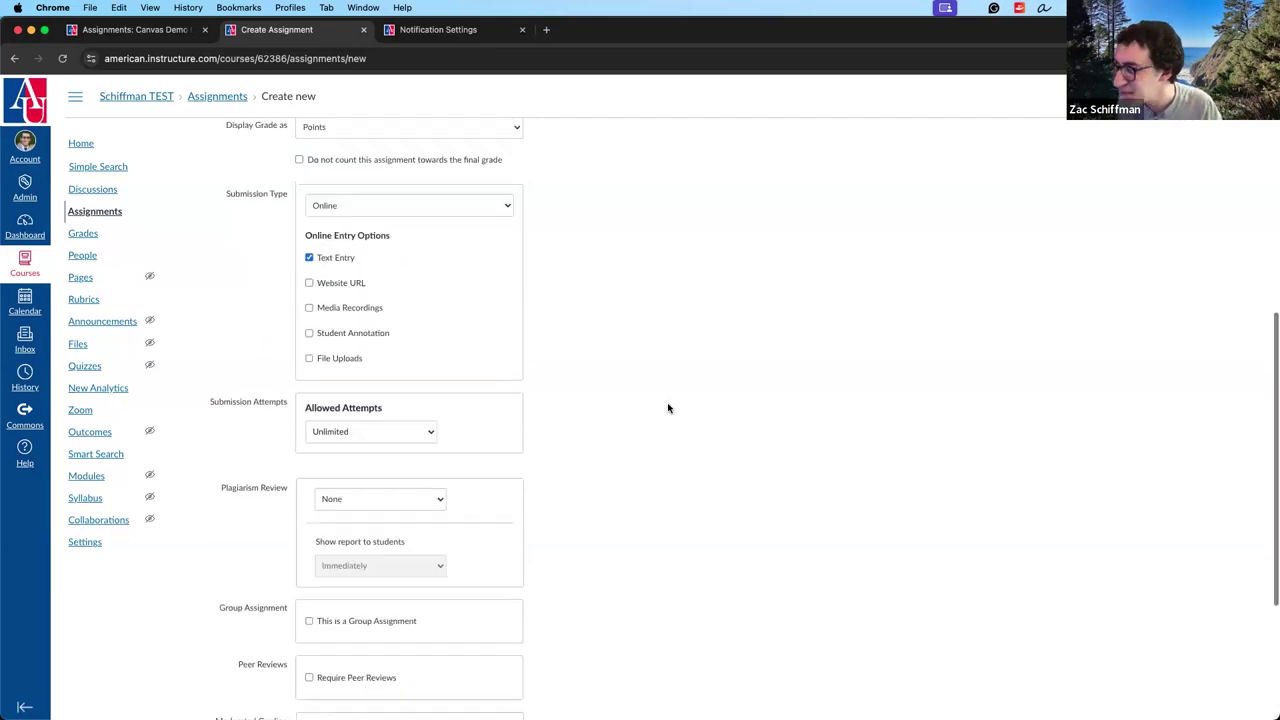
Step: Name the assignment 'Assignment 1'
{"action": "left_click", "coordinate": [368, 249]}
{"action": "type", "text": "As"}
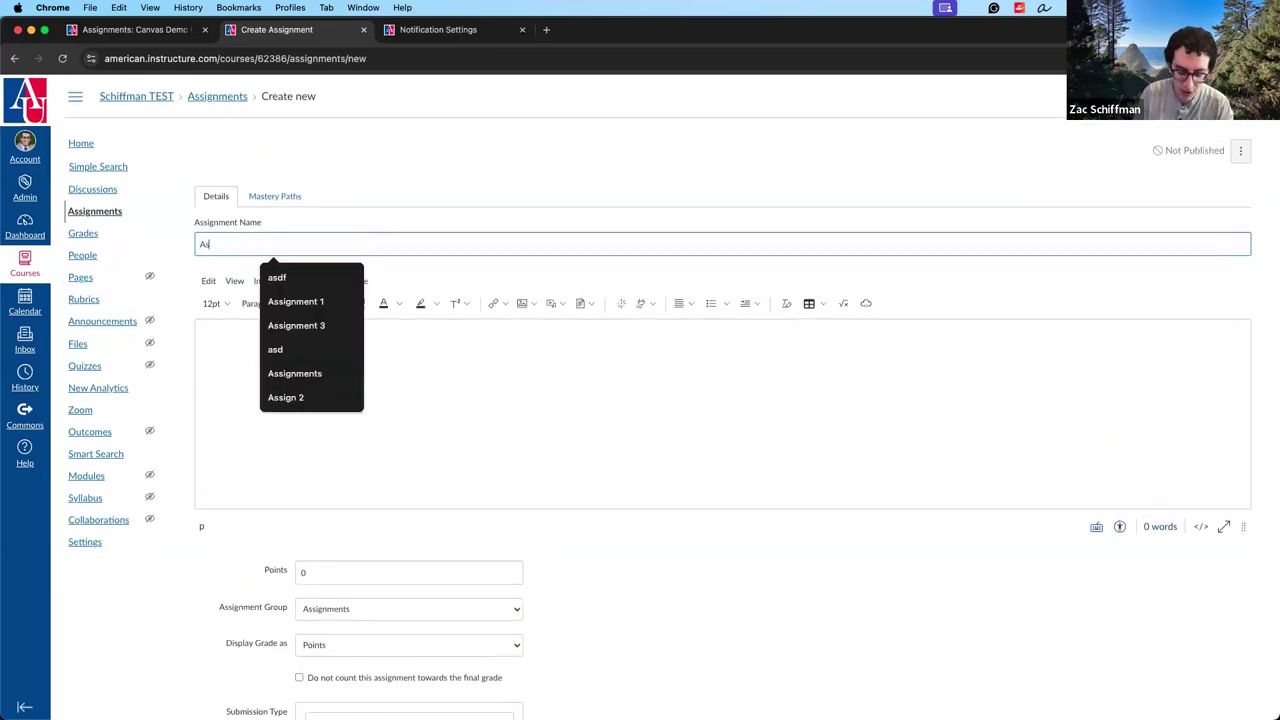
{"action": "type", "text": "signment 1"}
{"action": "key", "text": "BackSpace"}
{"action": "type", "text": "1"}
Step: Enter the description 'For this assignment you'll submit a 4 page paper'
{"action": "left_click", "coordinate": [349, 364]}
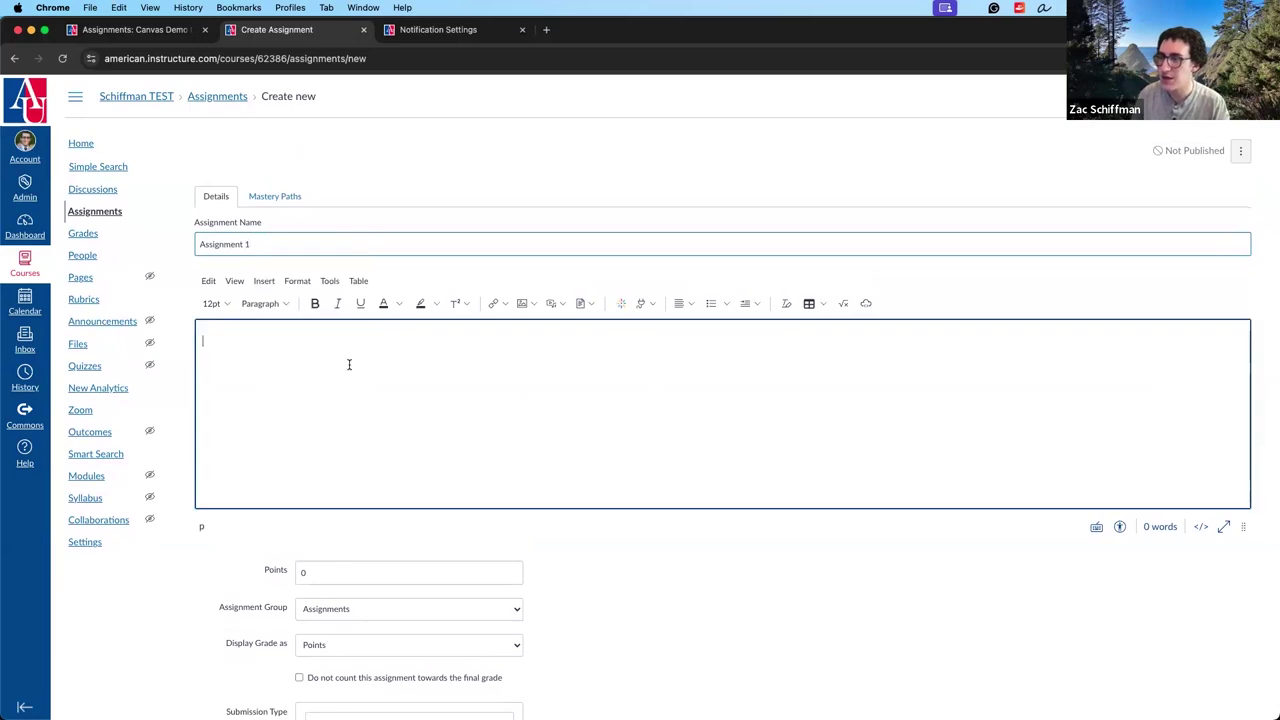
{"action": "type", "text": "For this "}
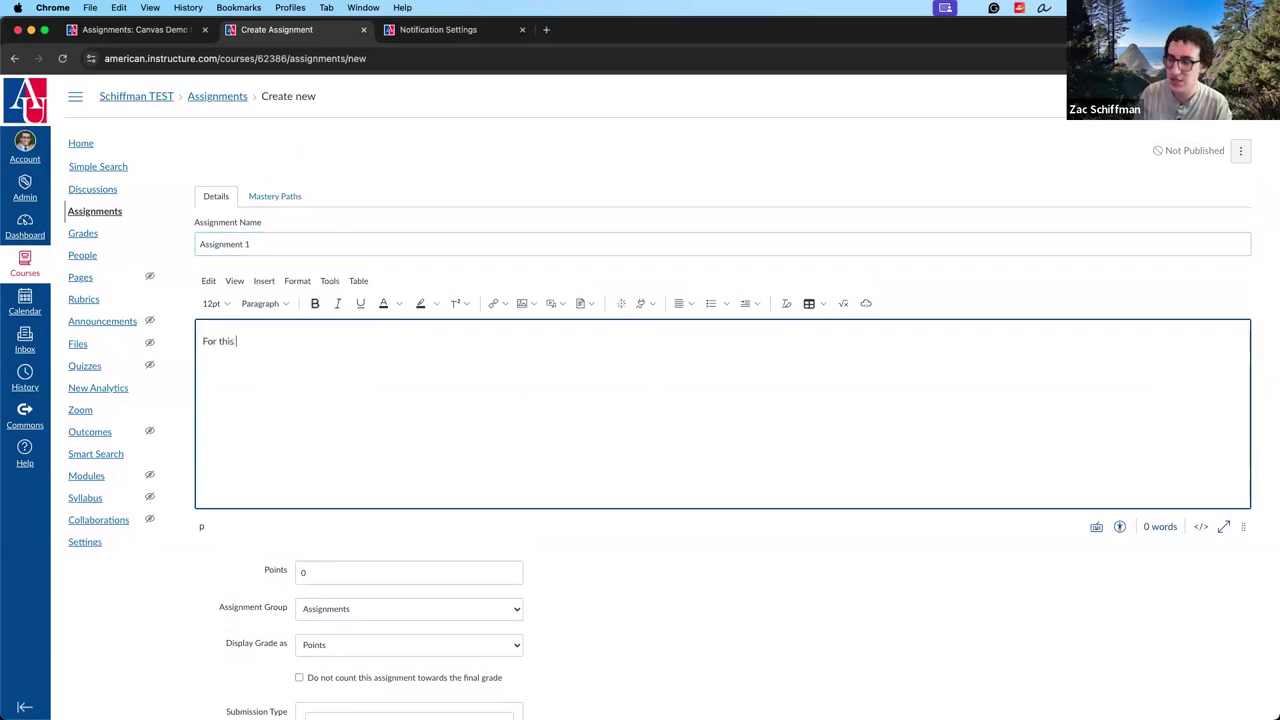
{"action": "type", "text": "assignment you'l"}
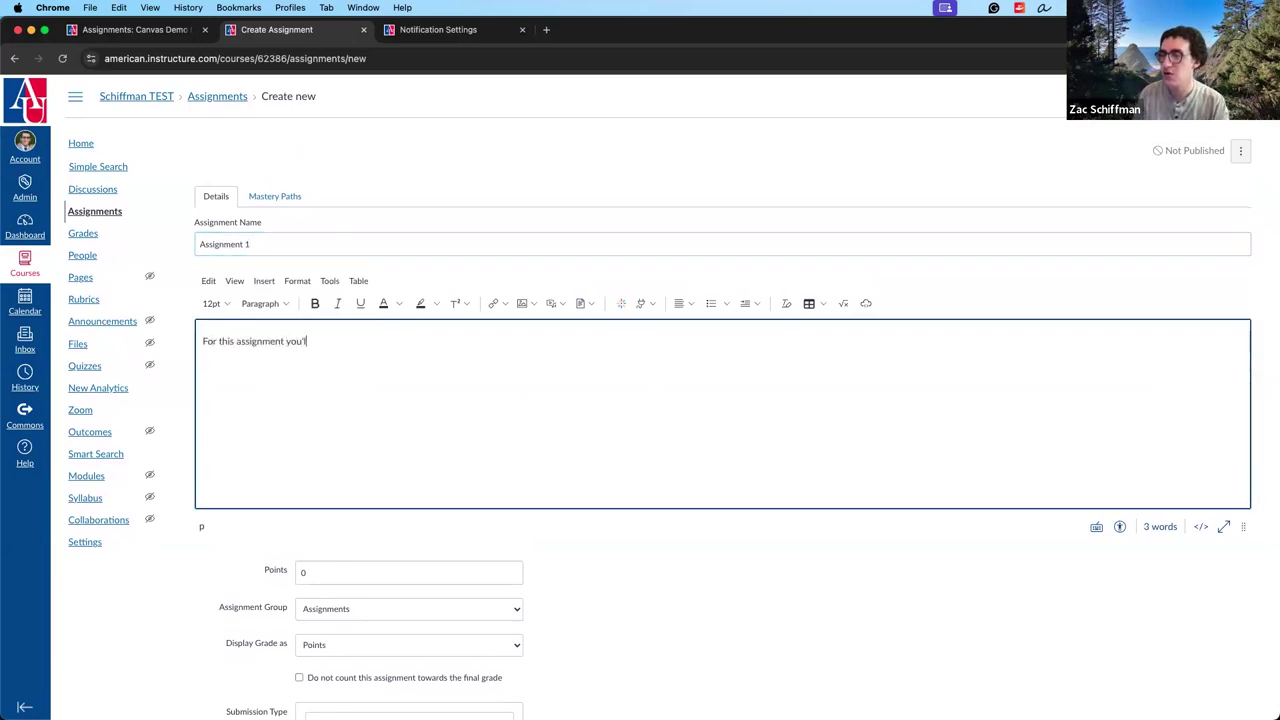
{"action": "type", "text": "l submit a 4 page paper"}
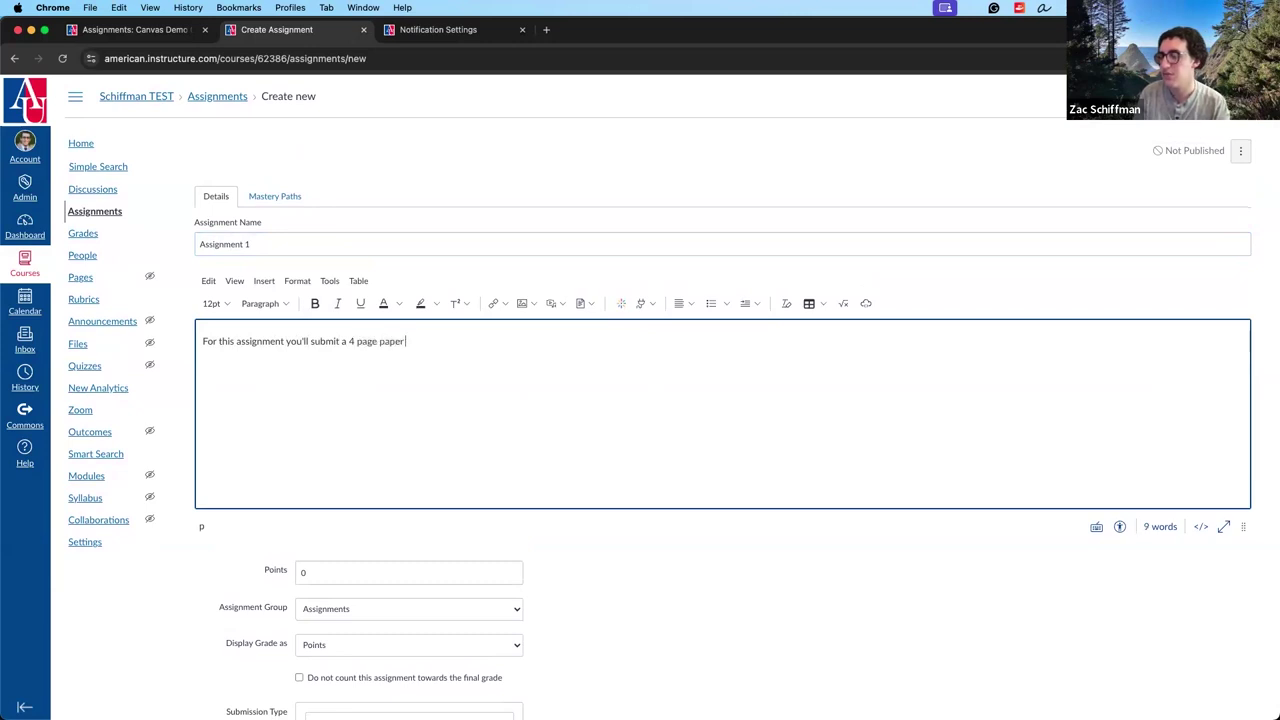
{"action": "scroll", "coordinate": [660, 569], "scroll_direction": "down", "scroll_amount": 2}
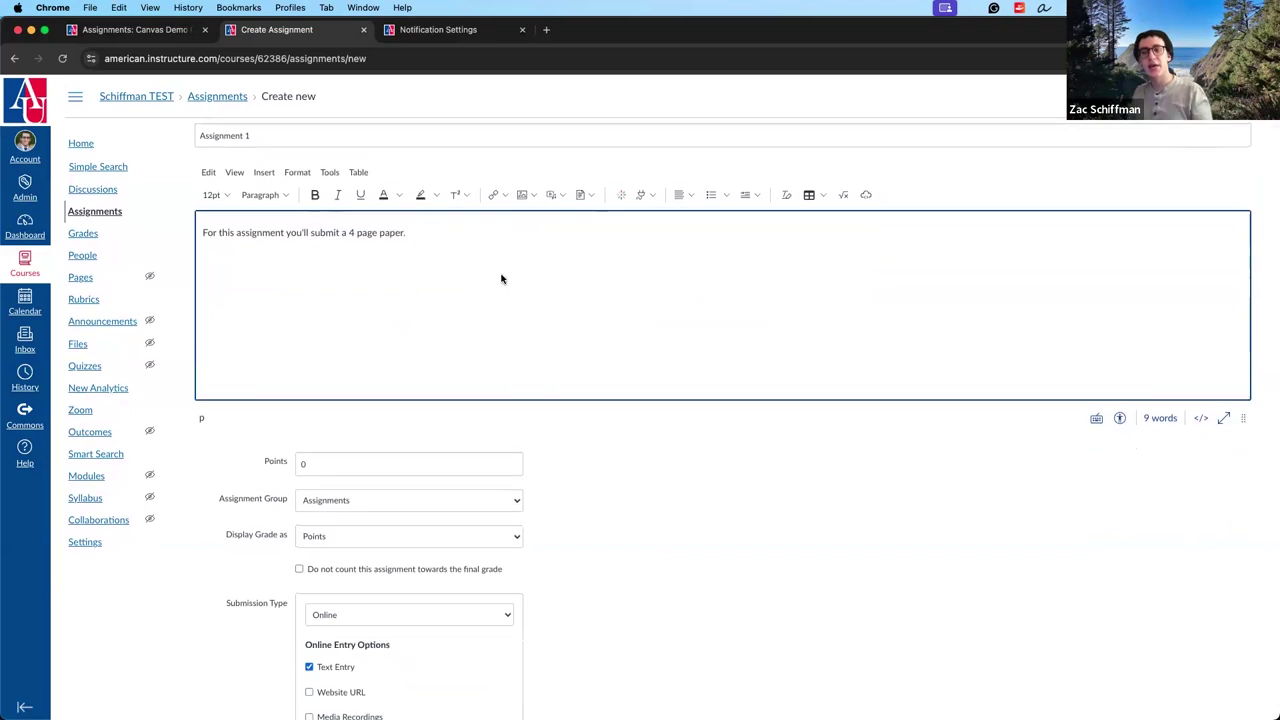
{"action": "scroll", "coordinate": [500, 280], "scroll_direction": "up", "scroll_amount": 2}
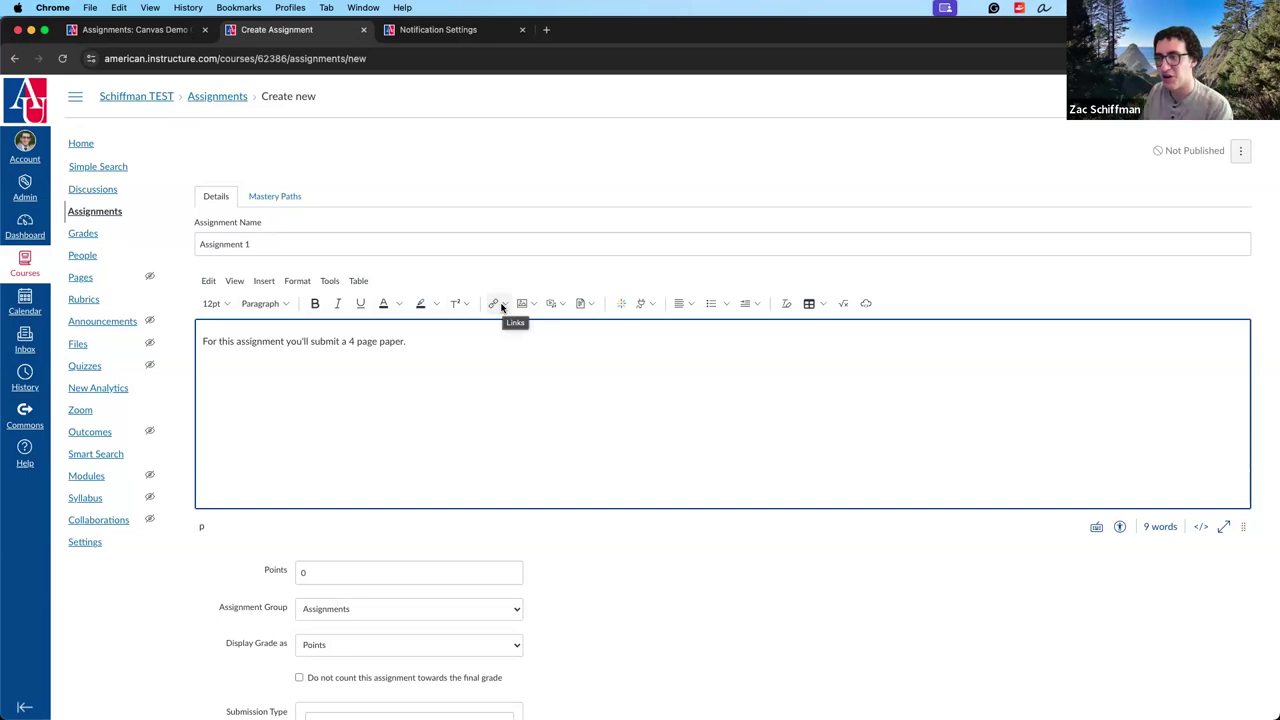
{"action": "left_click", "coordinate": [502, 305]}
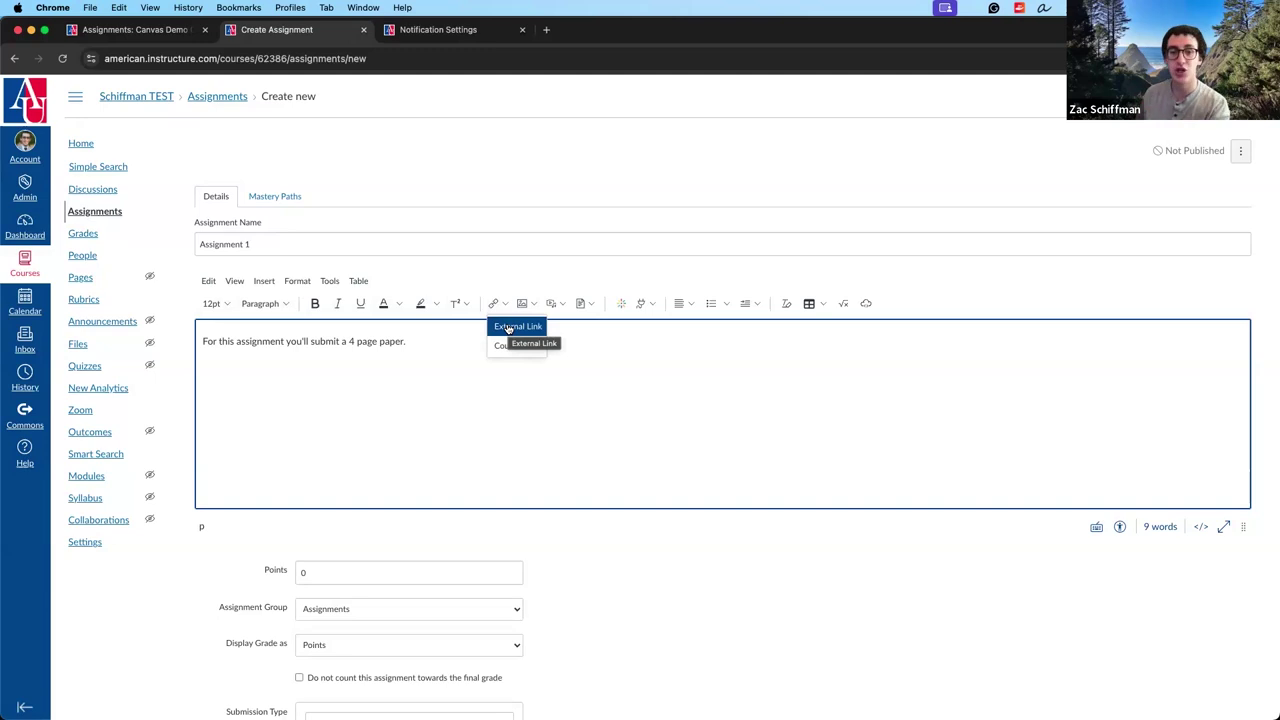
{"action": "left_click", "coordinate": [531, 328]}
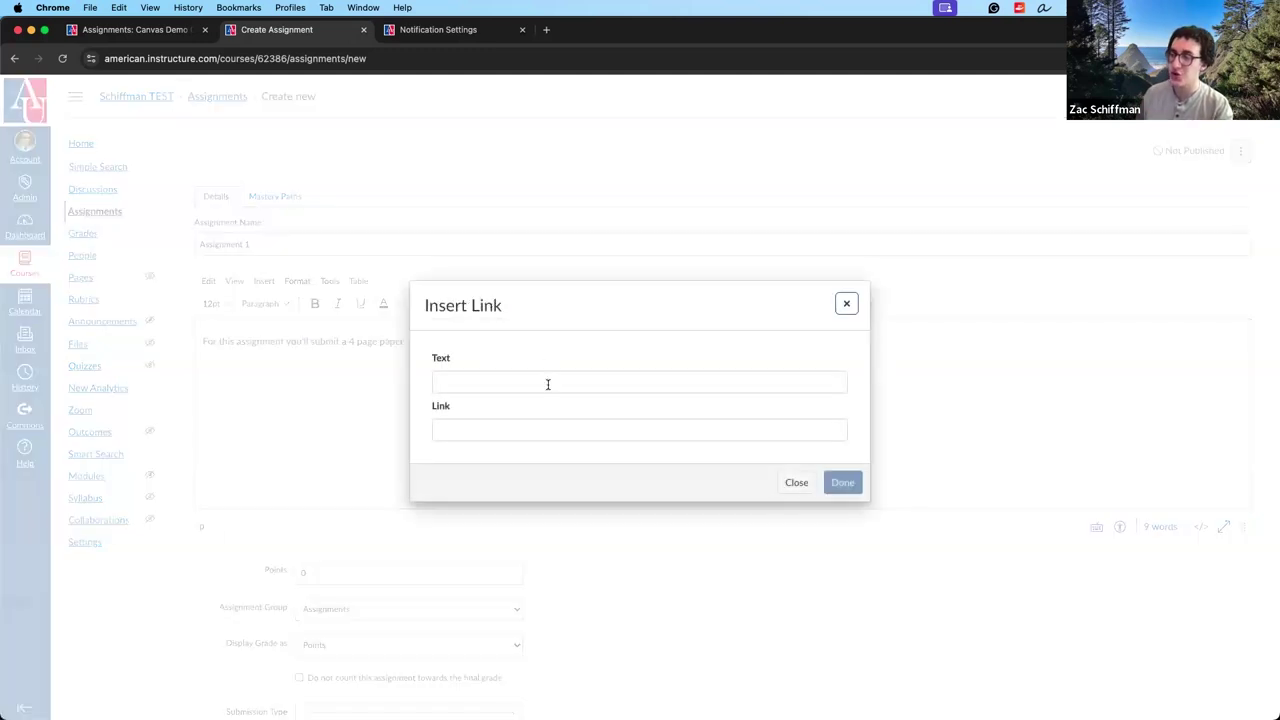
{"action": "left_click", "coordinate": [473, 428]}
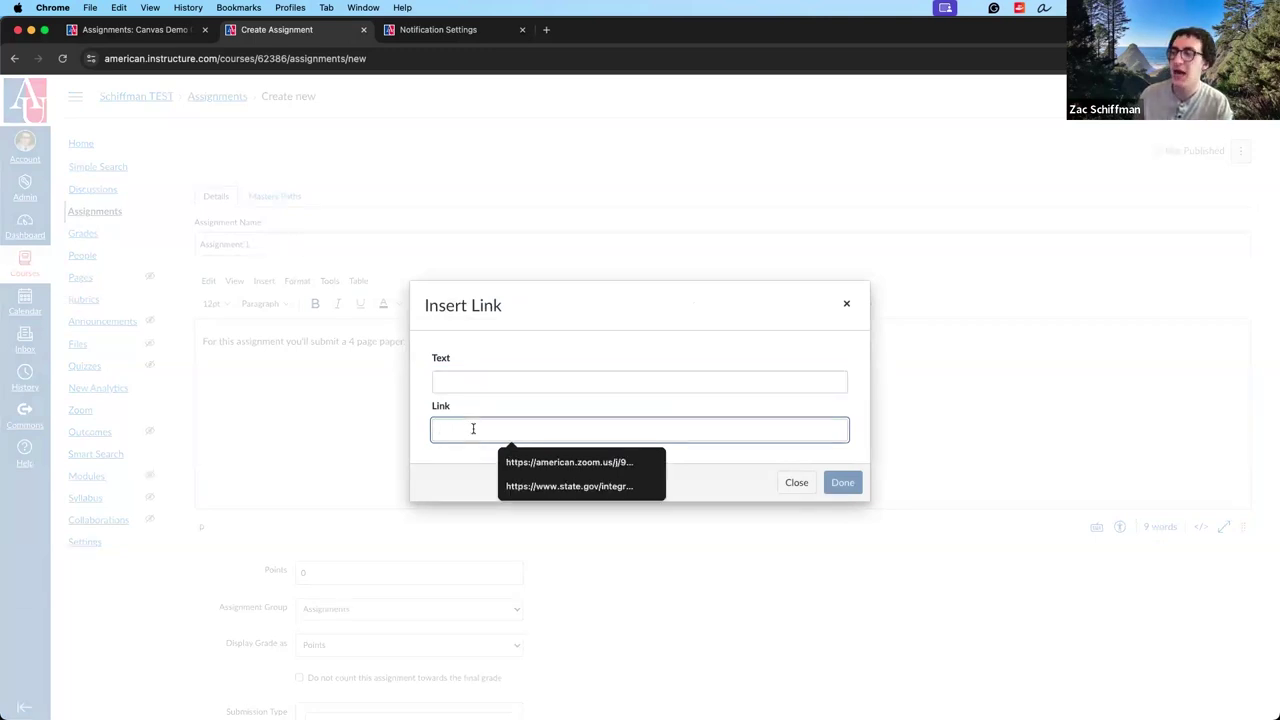
{"action": "left_click", "coordinate": [846, 303]}
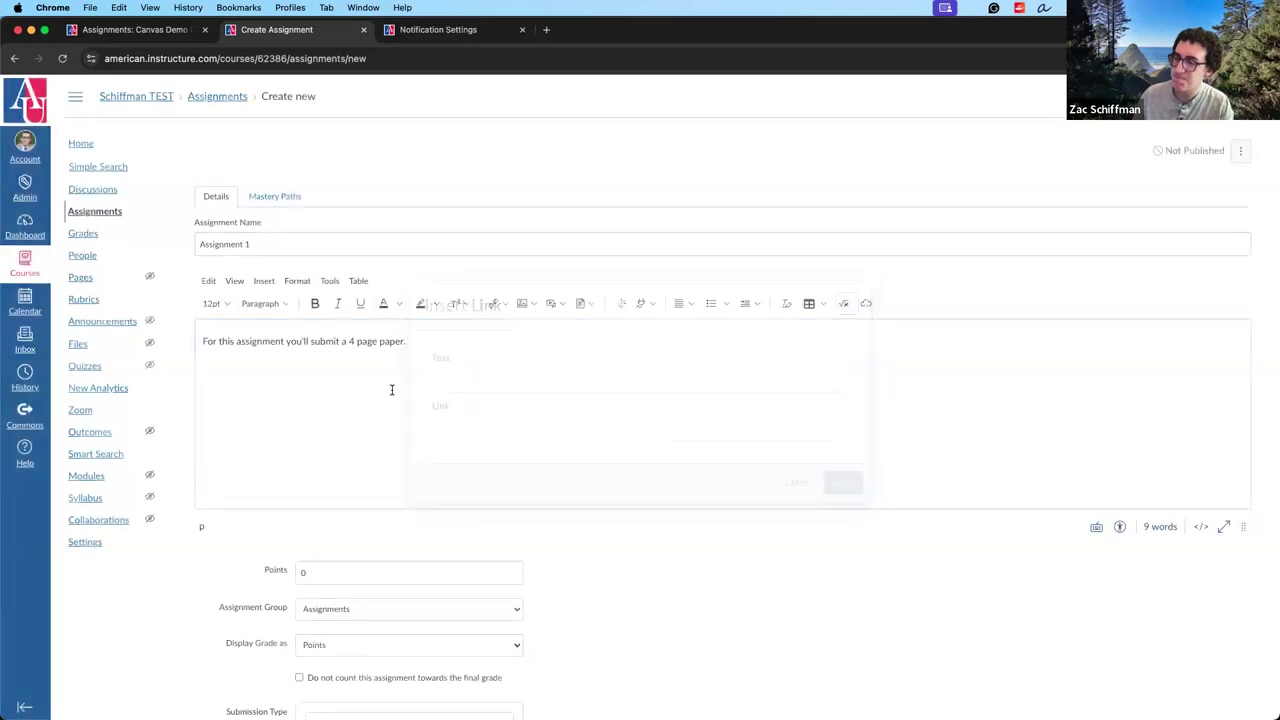
{"action": "left_click", "coordinate": [505, 304]}
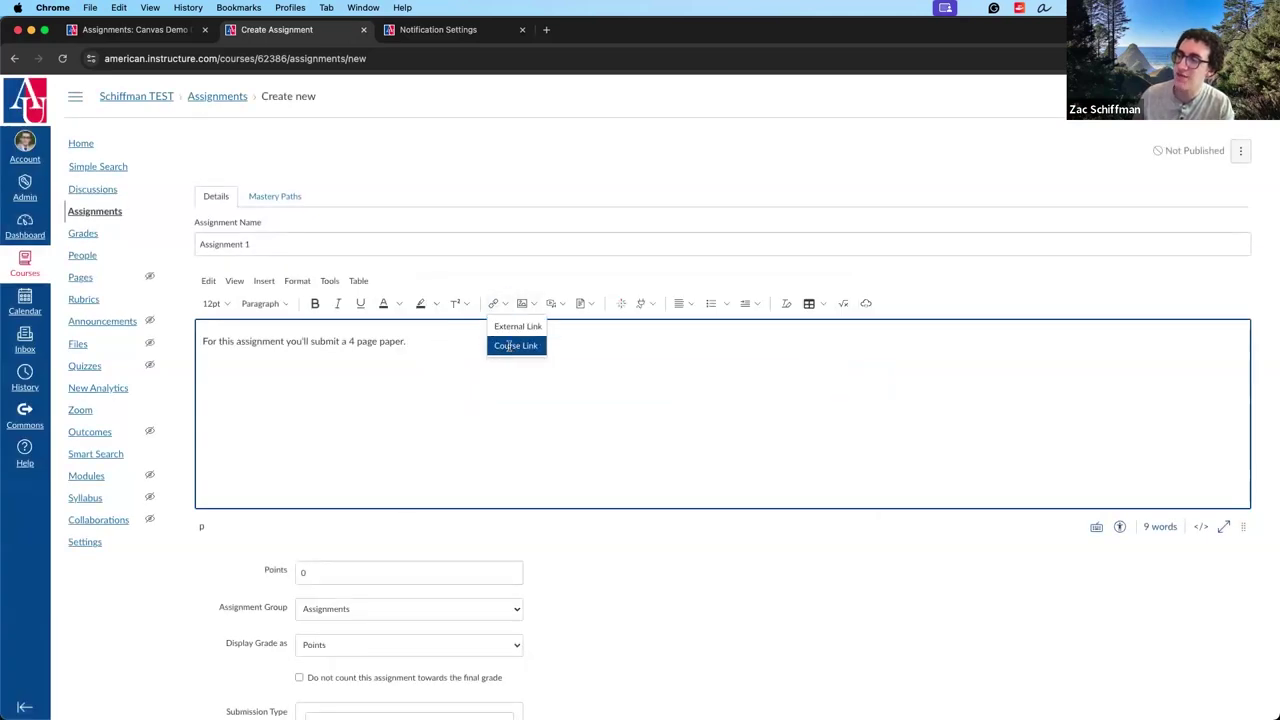
{"action": "left_click", "coordinate": [509, 346]}
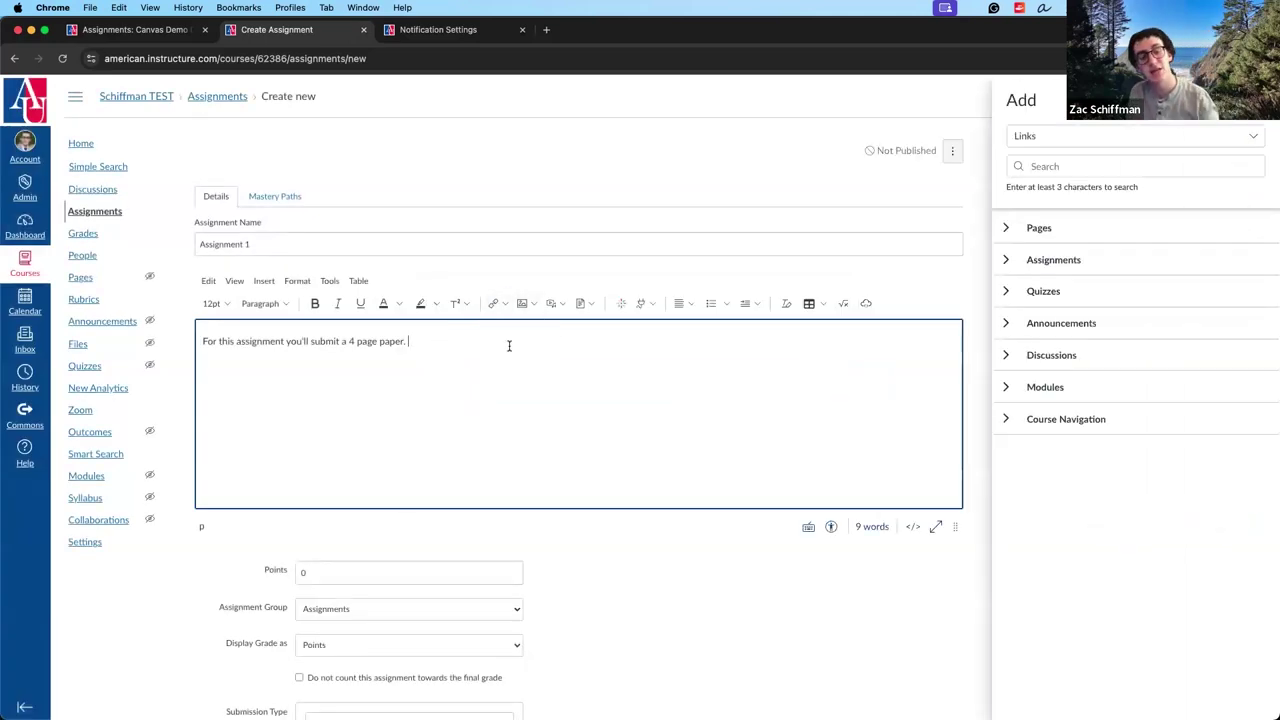
{"action": "left_click", "coordinate": [1008, 260]}
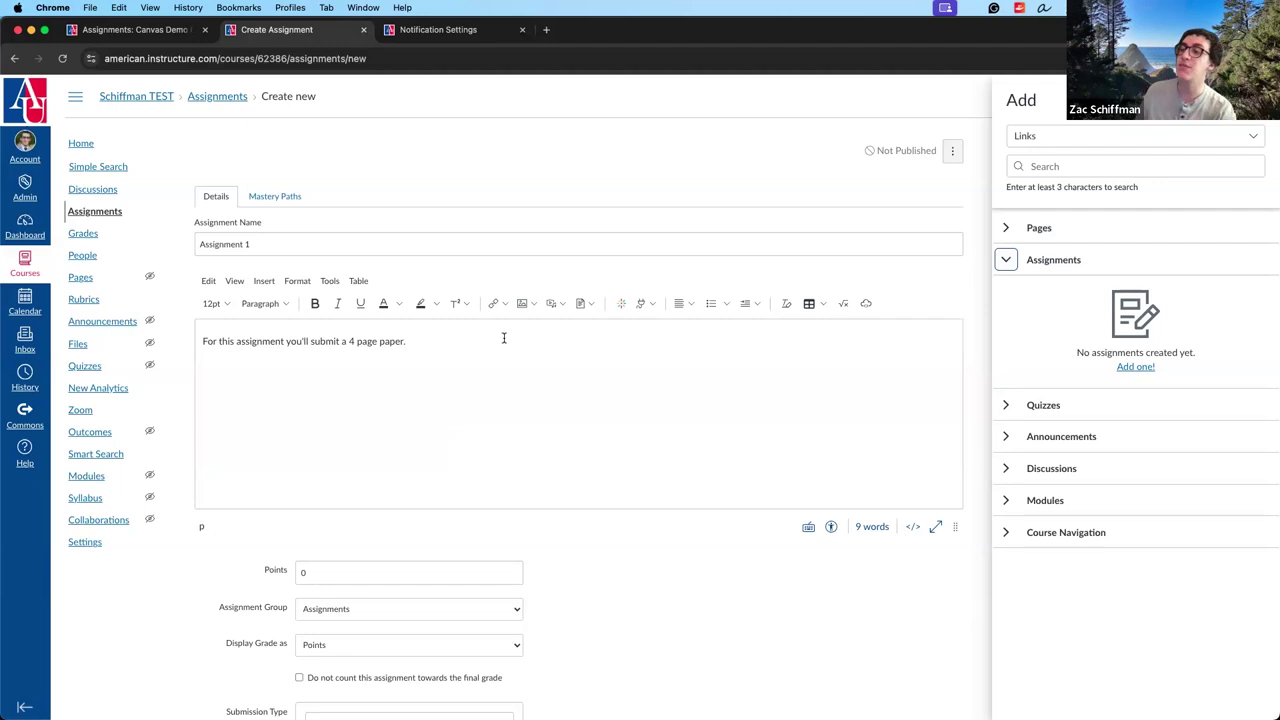
Step: Close the course links panel and try the image upload option, cancelling without choosing a file
{"action": "left_click", "coordinate": [485, 367]}
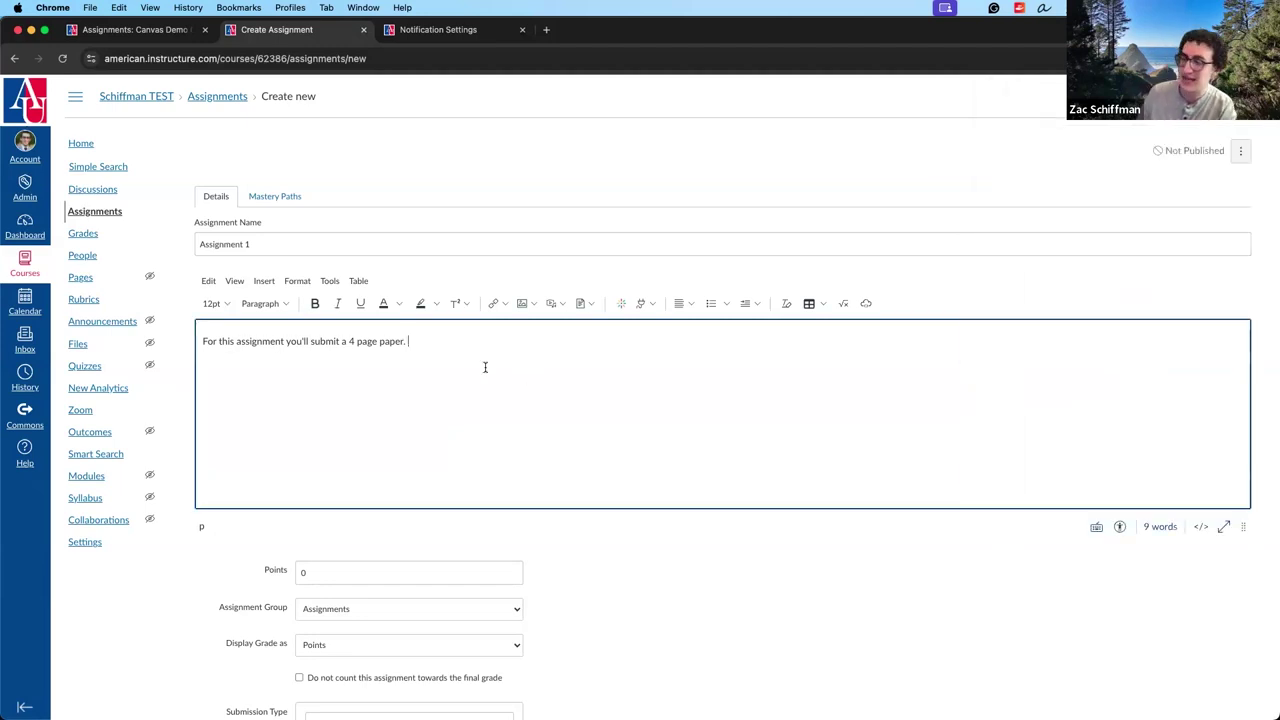
{"action": "left_click", "coordinate": [533, 305]}
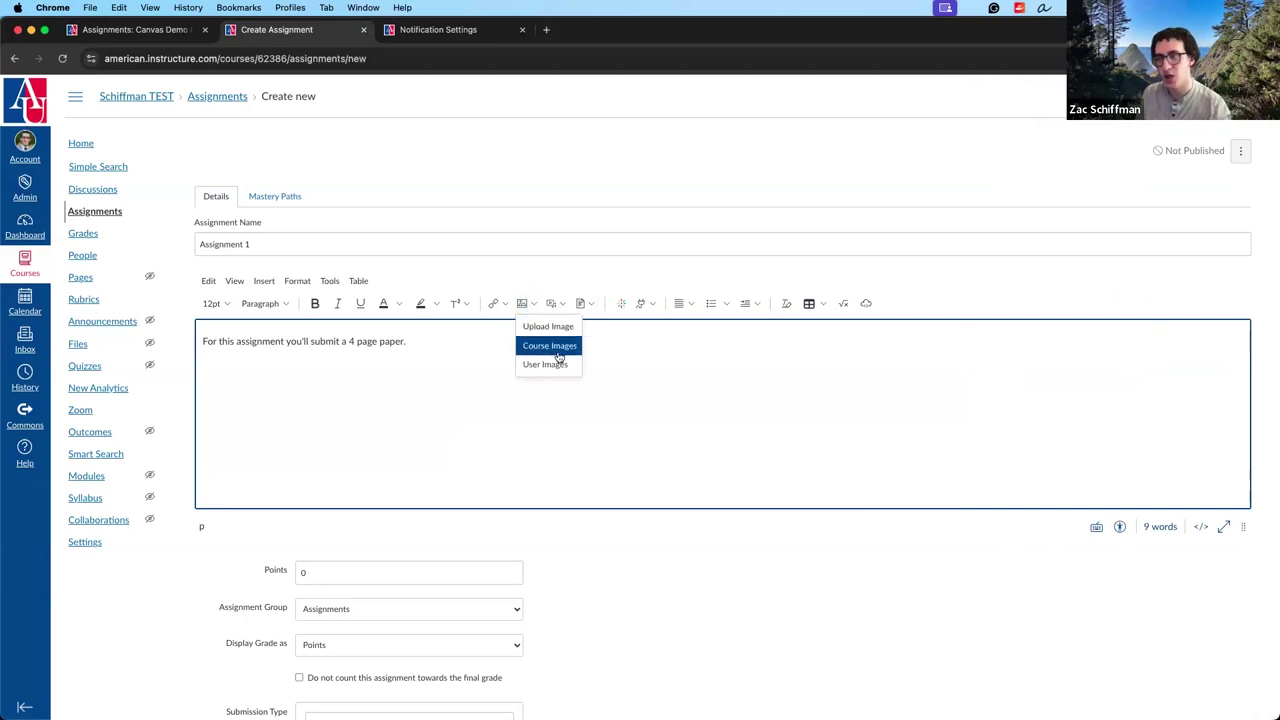
{"action": "left_click", "coordinate": [553, 329]}
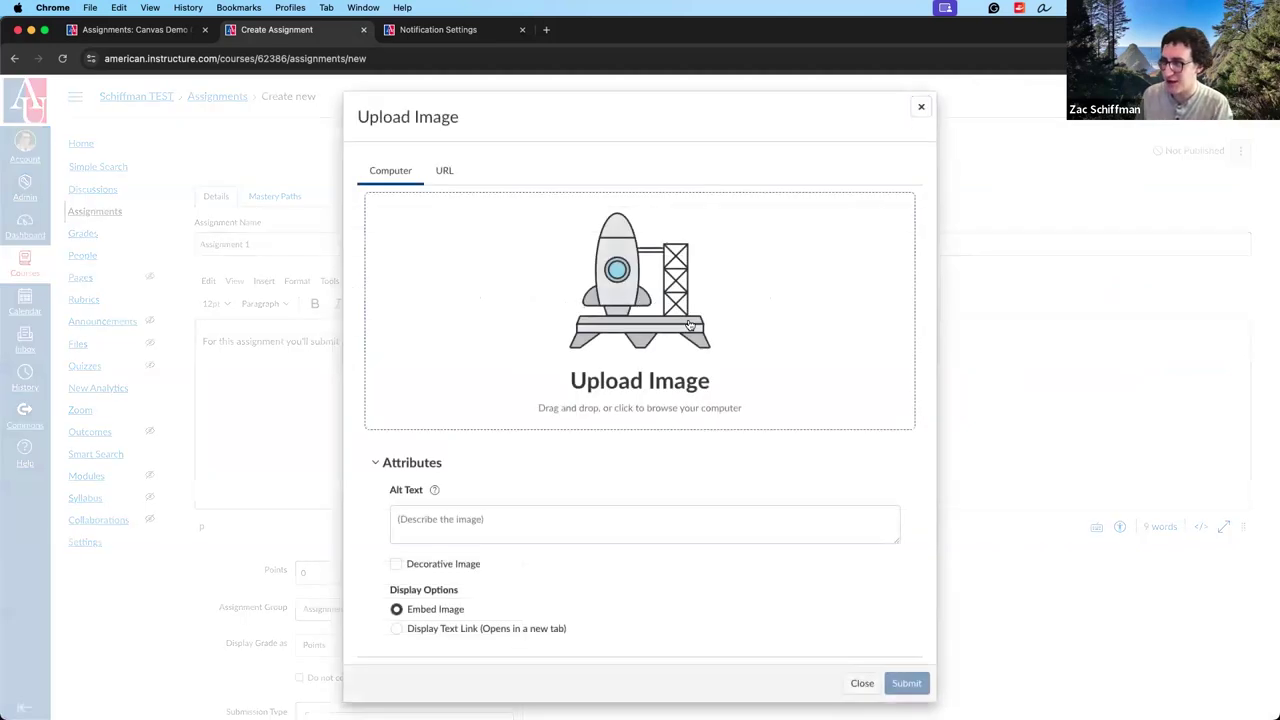
{"action": "left_click", "coordinate": [840, 330]}
{"action": "left_click", "coordinate": [1005, 509]}
{"action": "key", "text": "Escape"}
Step: Browse the Images, Media and Documents insert options, then bring up Embed Kaltura Media
{"action": "left_click", "coordinate": [523, 303]}
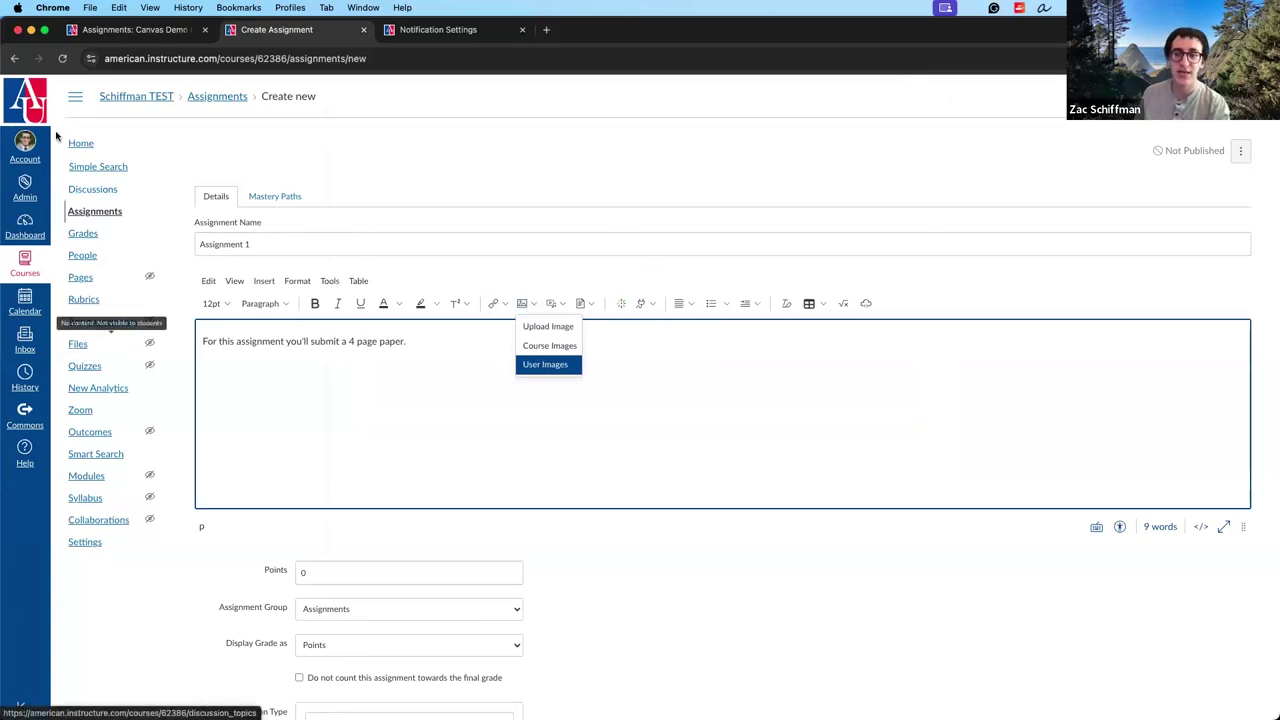
{"action": "left_click", "coordinate": [25, 145]}
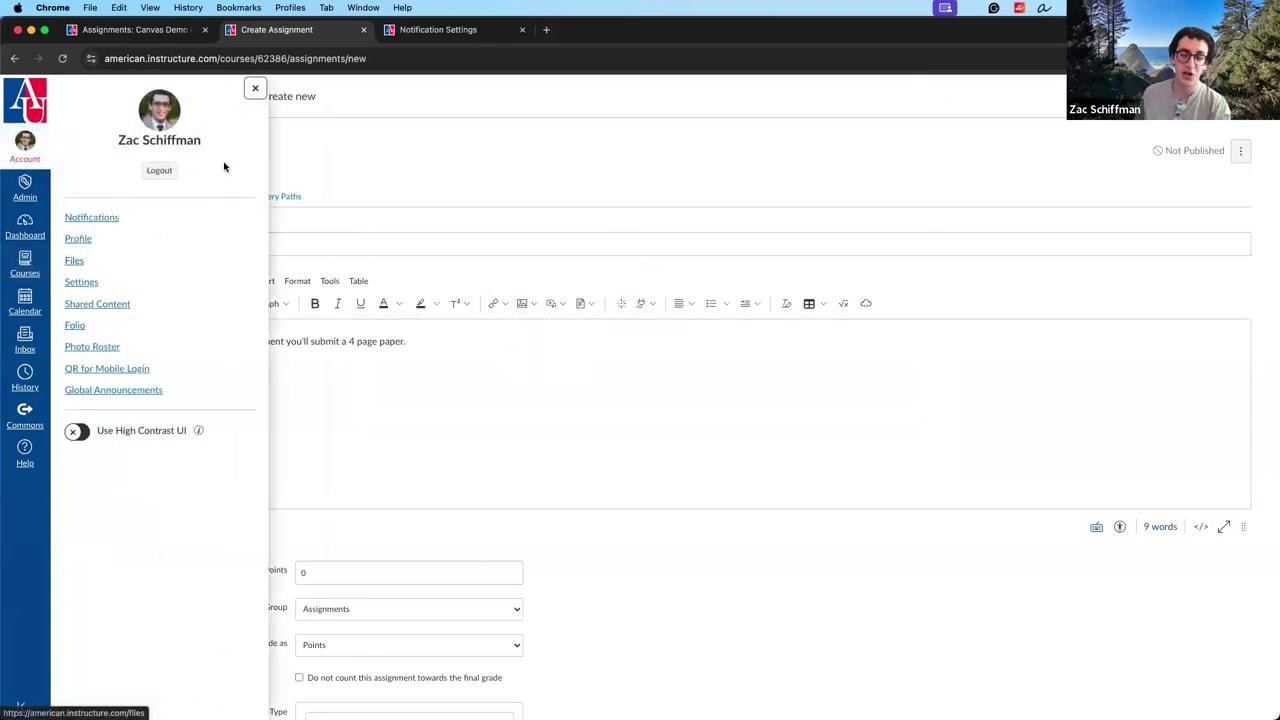
{"action": "left_click", "coordinate": [255, 88]}
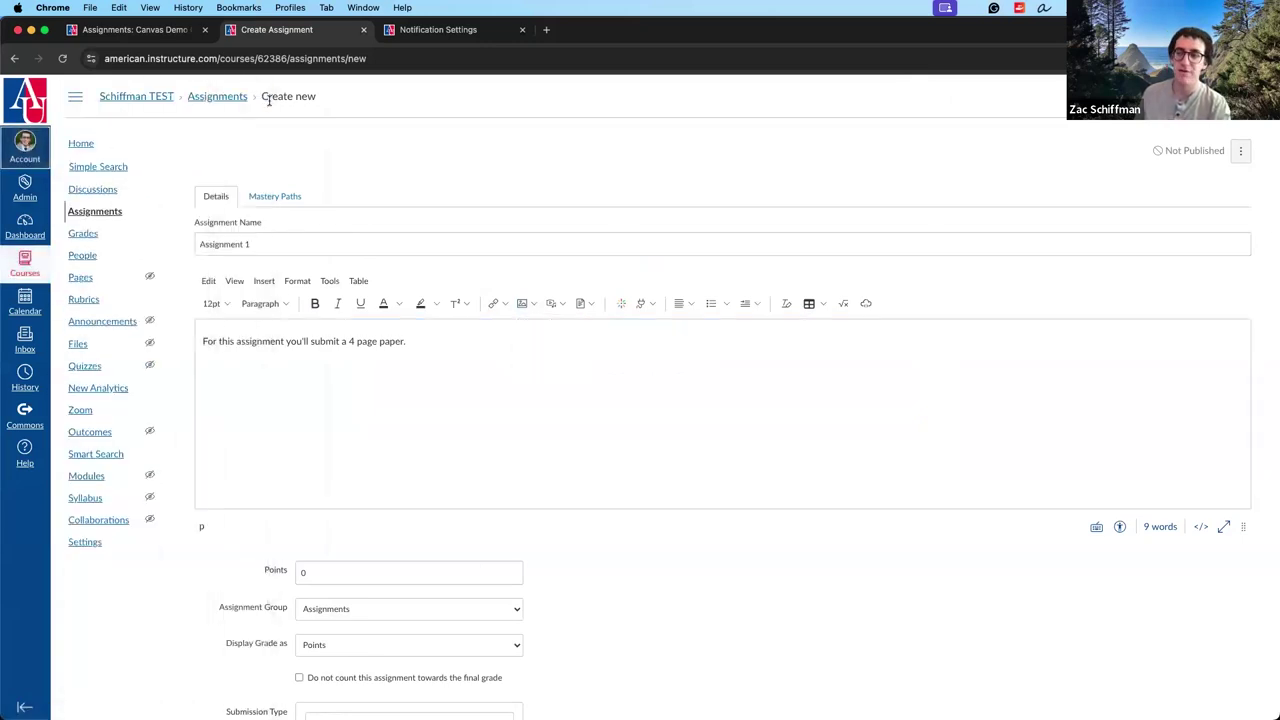
{"action": "left_click", "coordinate": [561, 305]}
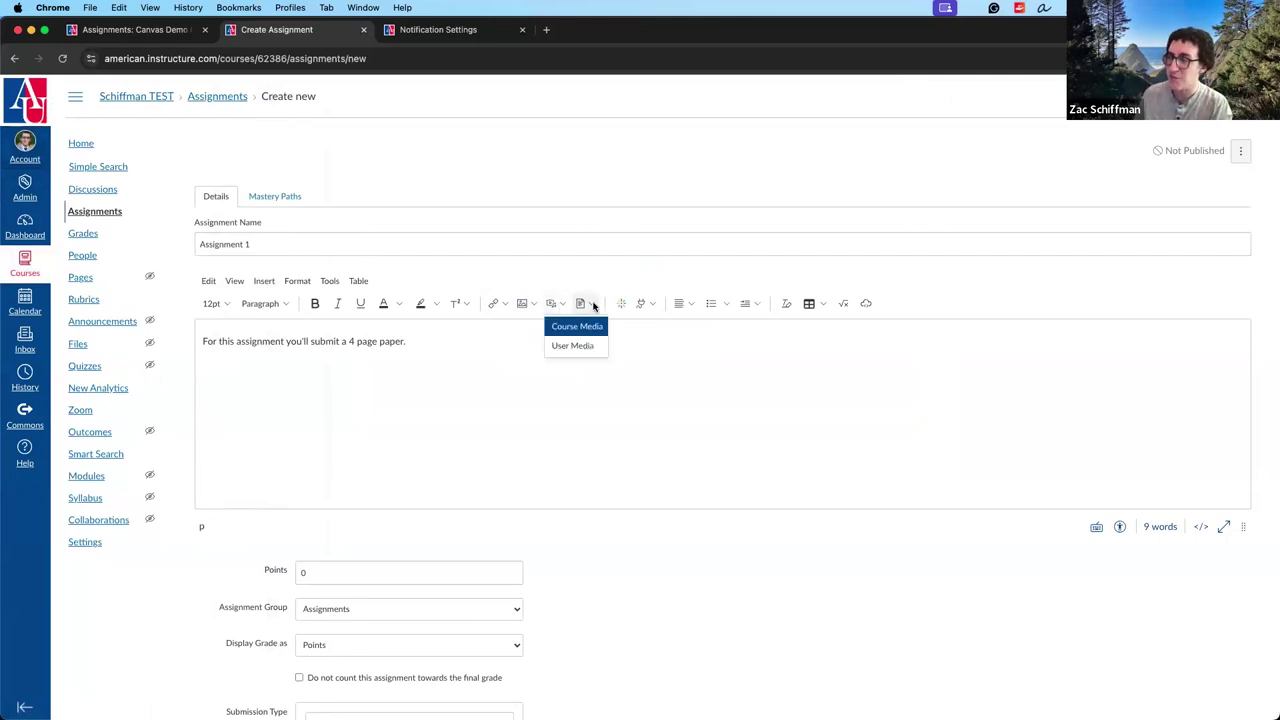
{"action": "left_click", "coordinate": [592, 305]}
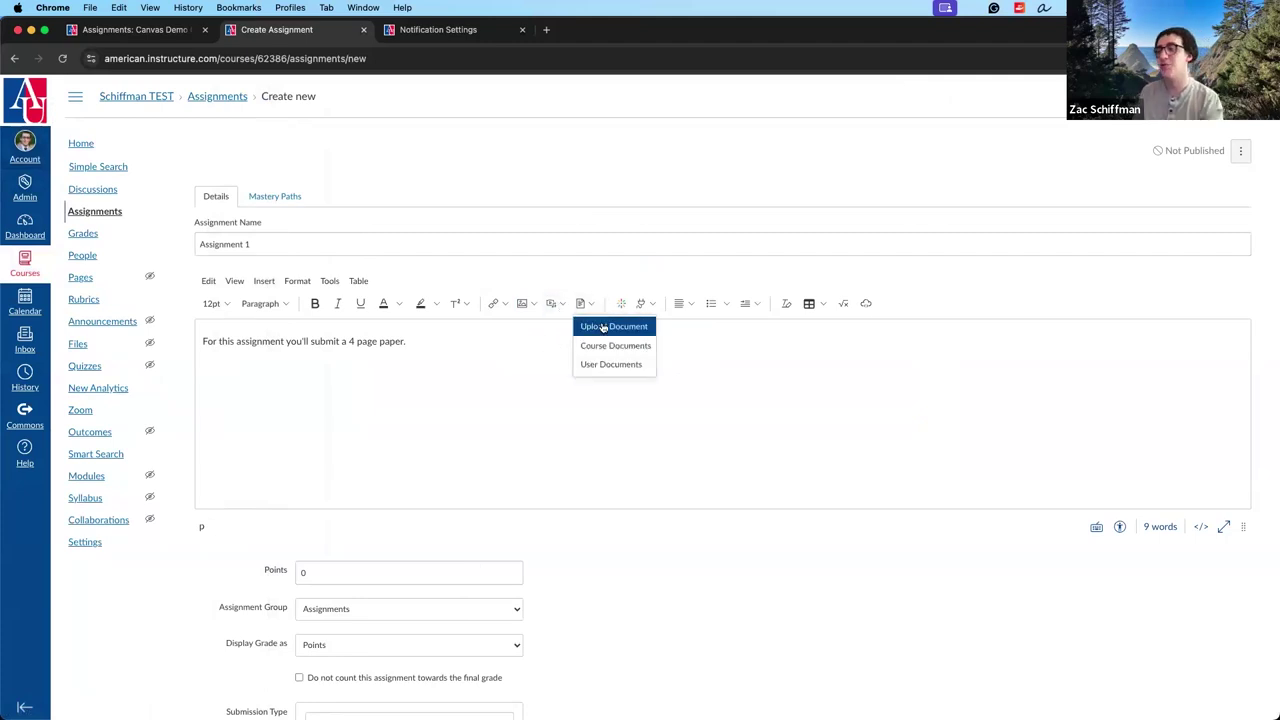
{"action": "left_click", "coordinate": [624, 272]}
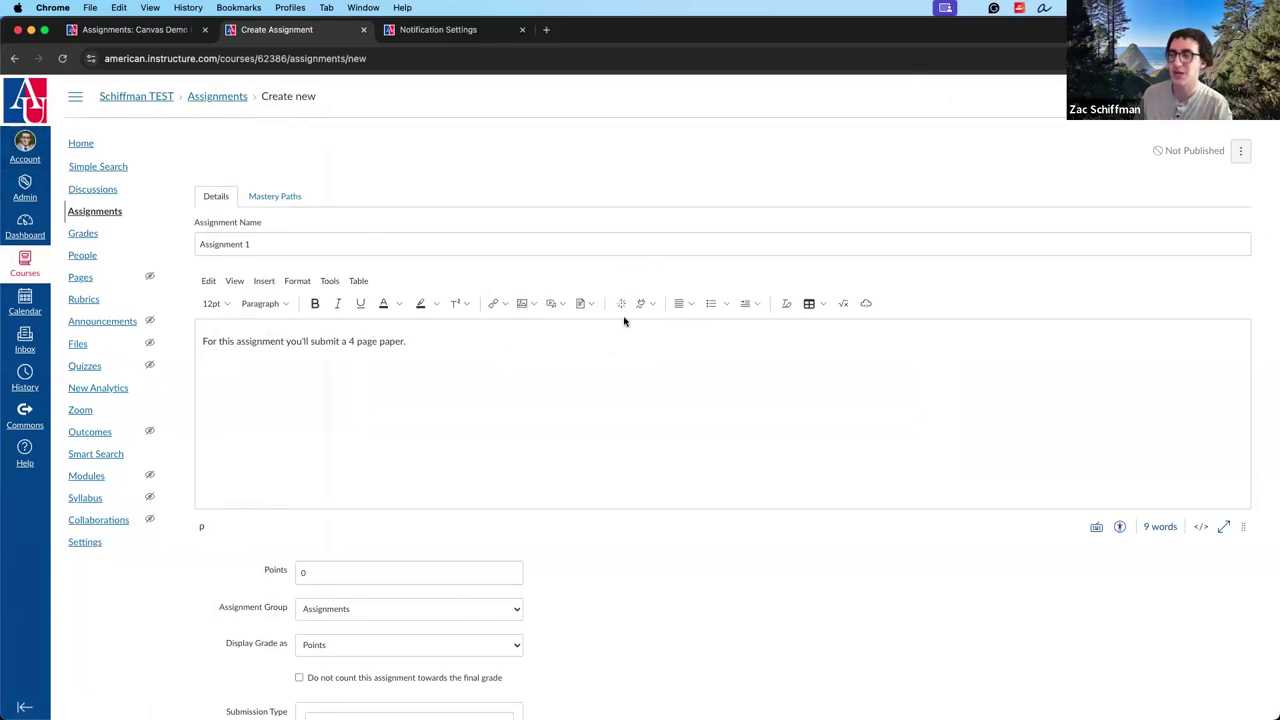
{"action": "left_click", "coordinate": [621, 305]}
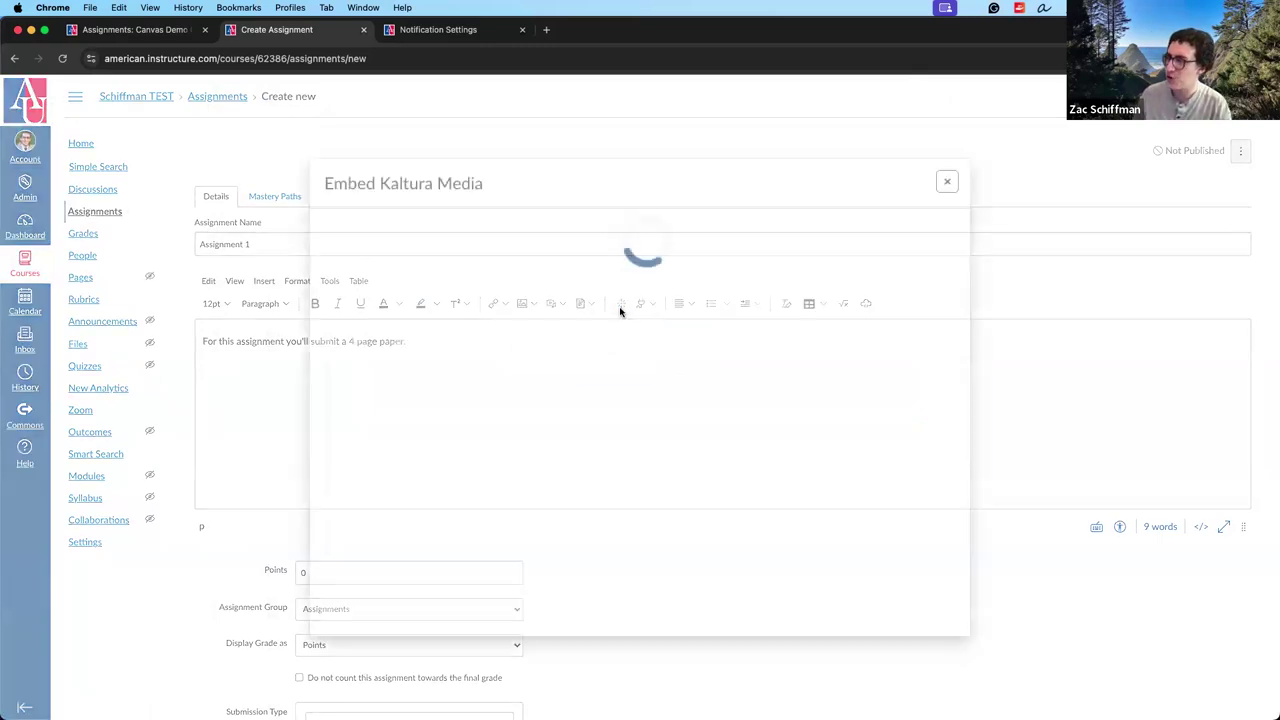
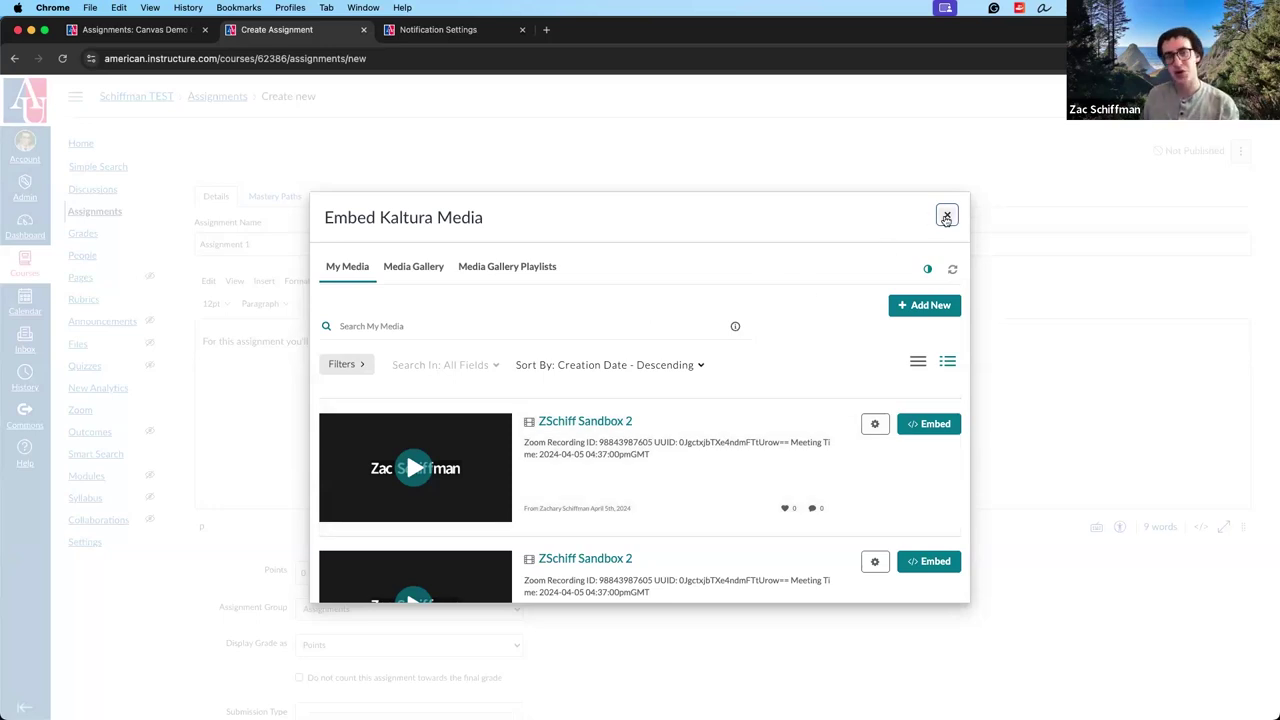
Step: Close the Kaltura embedder without embedding, then browse the editor's All Apps list and close it
{"action": "left_click", "coordinate": [946, 218]}
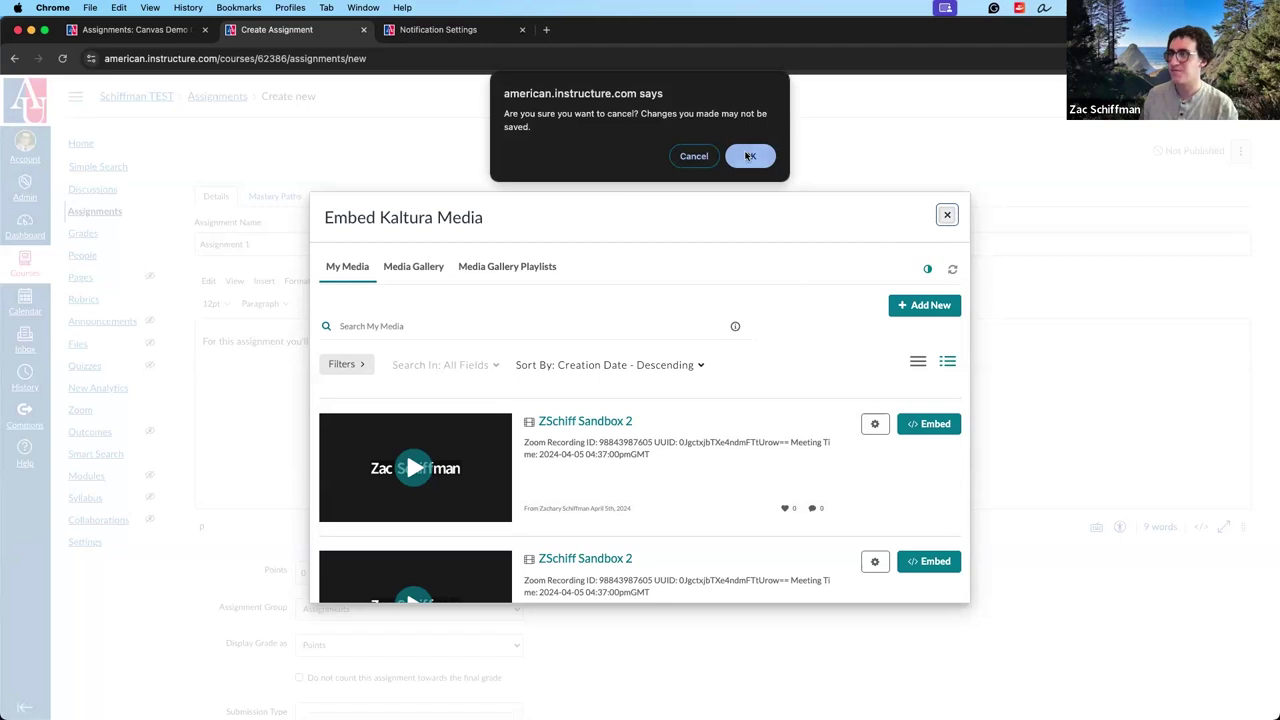
{"action": "left_click", "coordinate": [749, 155]}
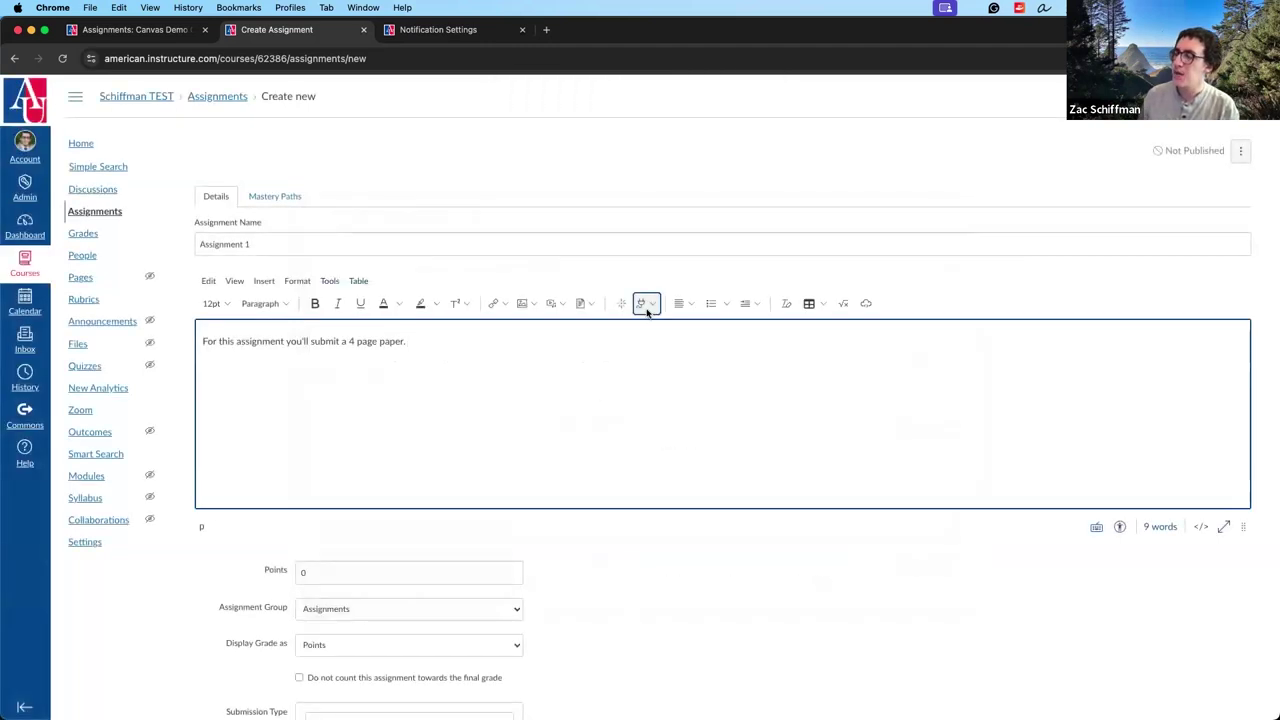
{"action": "left_click", "coordinate": [646, 307]}
{"action": "left_click", "coordinate": [662, 345]}
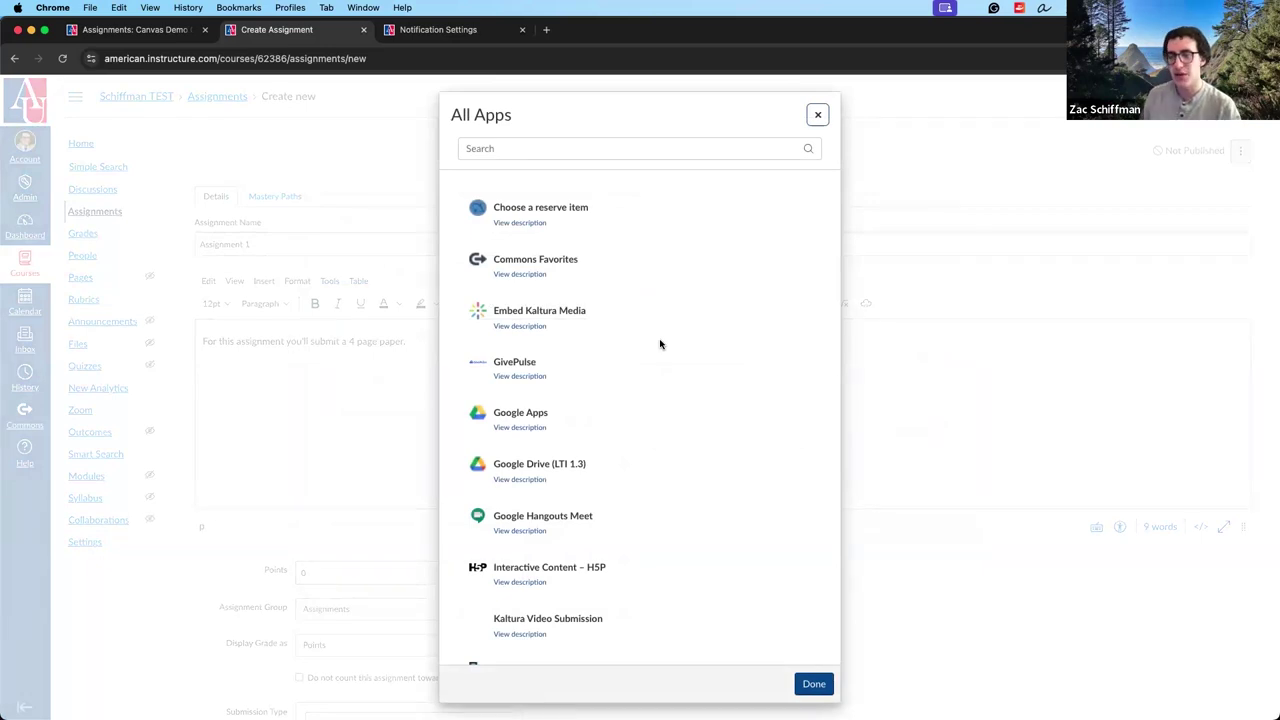
{"action": "scroll", "coordinate": [715, 406], "scroll_direction": "down", "scroll_amount": 6}
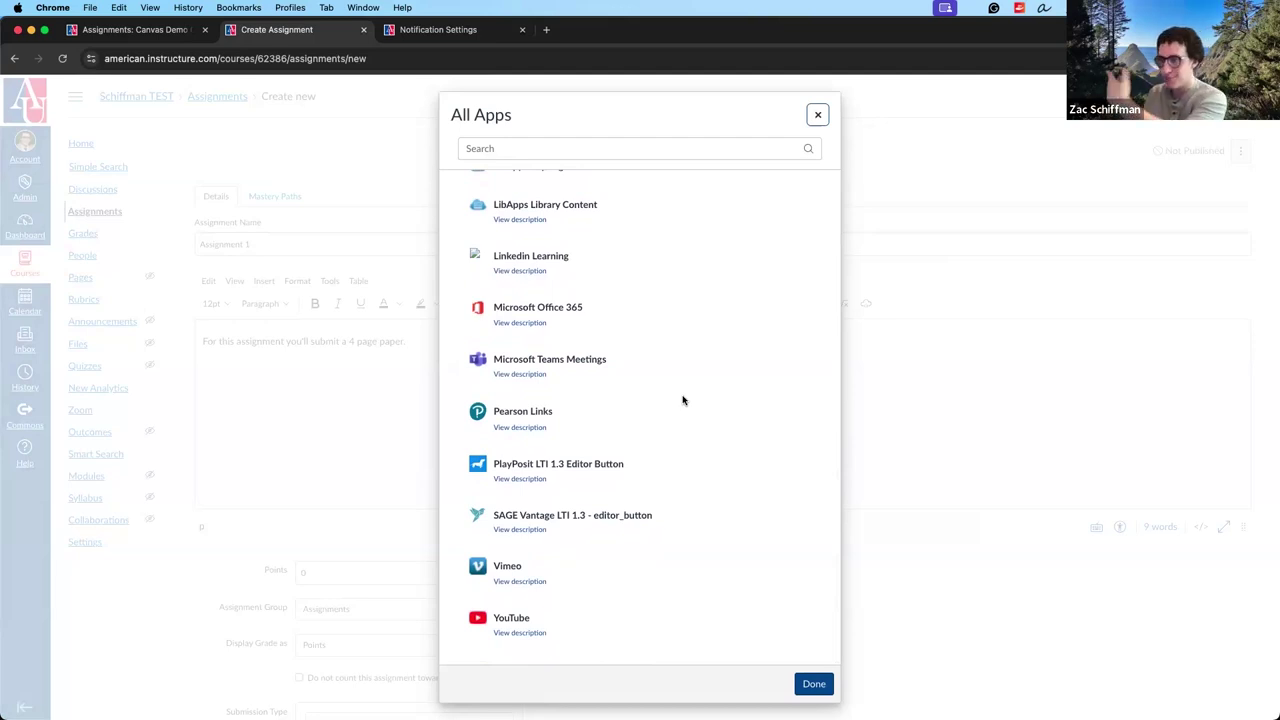
{"action": "left_click", "coordinate": [817, 114]}
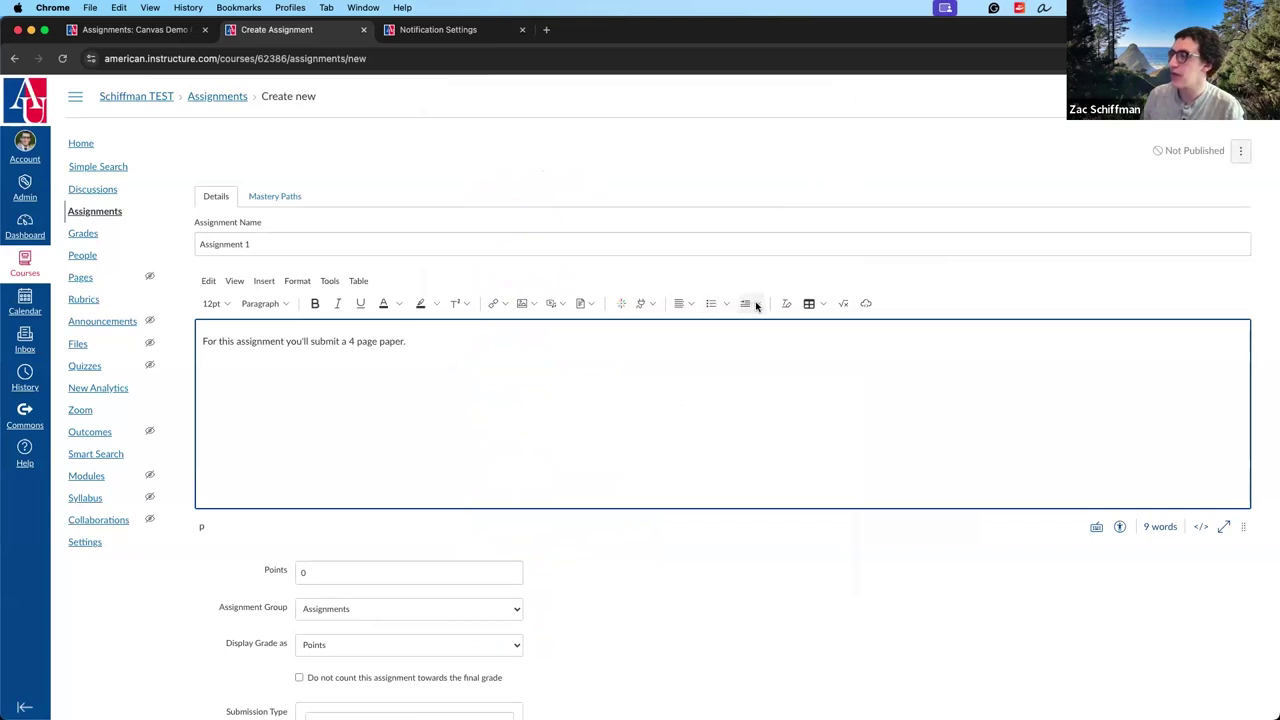
{"action": "left_click", "coordinate": [823, 304]}
{"action": "mouse_move", "coordinate": [829, 326]}
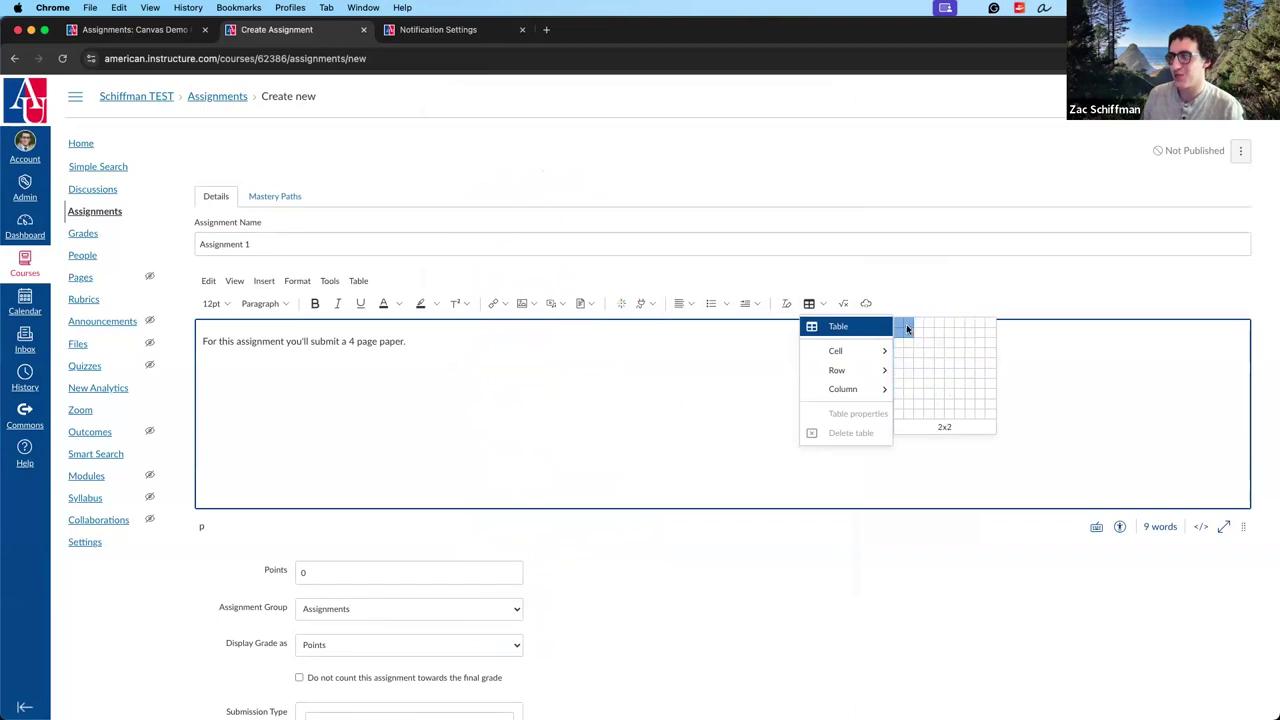
{"action": "left_click", "coordinate": [578, 330]}
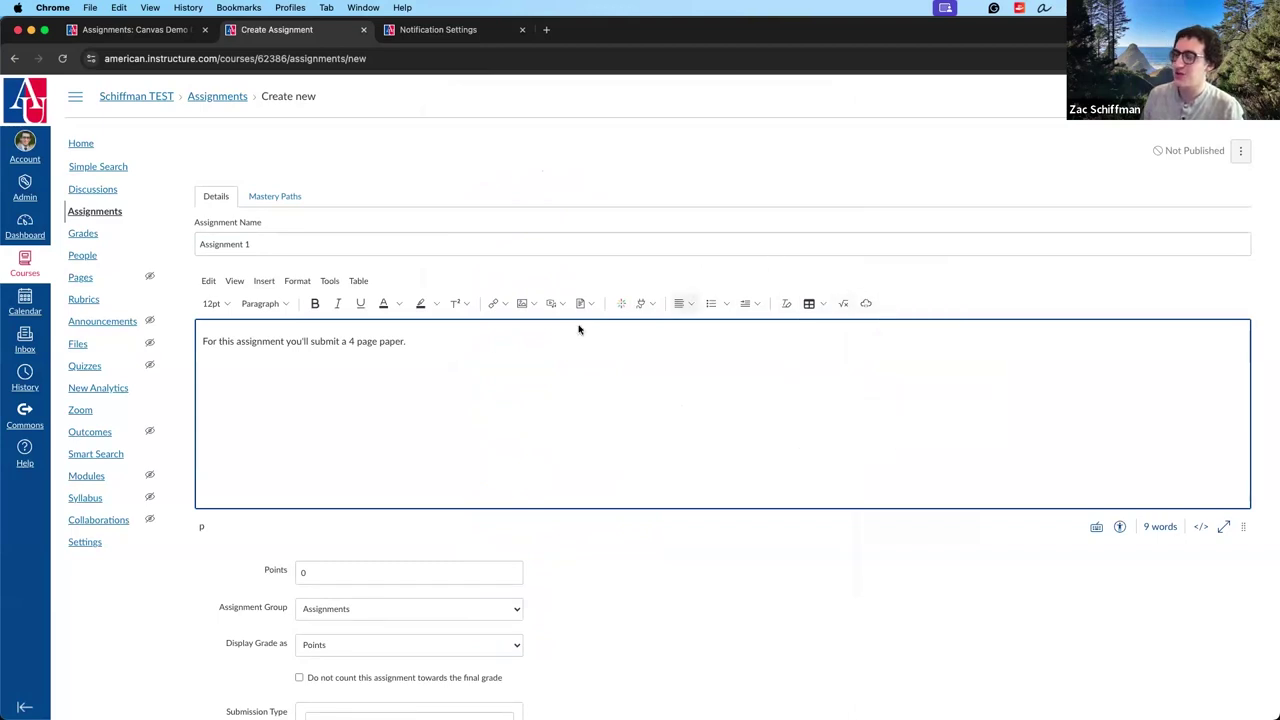
{"action": "scroll", "coordinate": [434, 360], "scroll_direction": "down", "scroll_amount": 5}
{"action": "scroll", "coordinate": [671, 434], "scroll_direction": "up", "scroll_amount": 2}
{"action": "scroll", "coordinate": [672, 436], "scroll_direction": "up", "scroll_amount": 3}
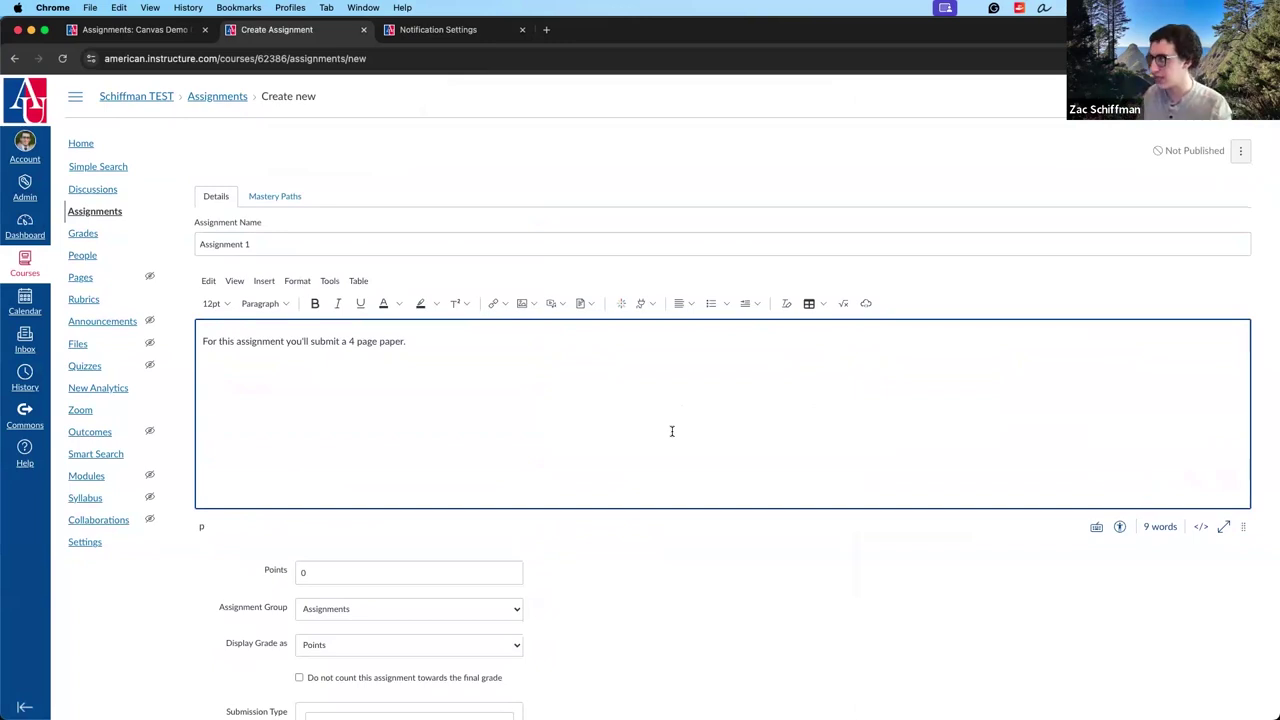
{"action": "scroll", "coordinate": [668, 434], "scroll_direction": "down", "scroll_amount": 4}
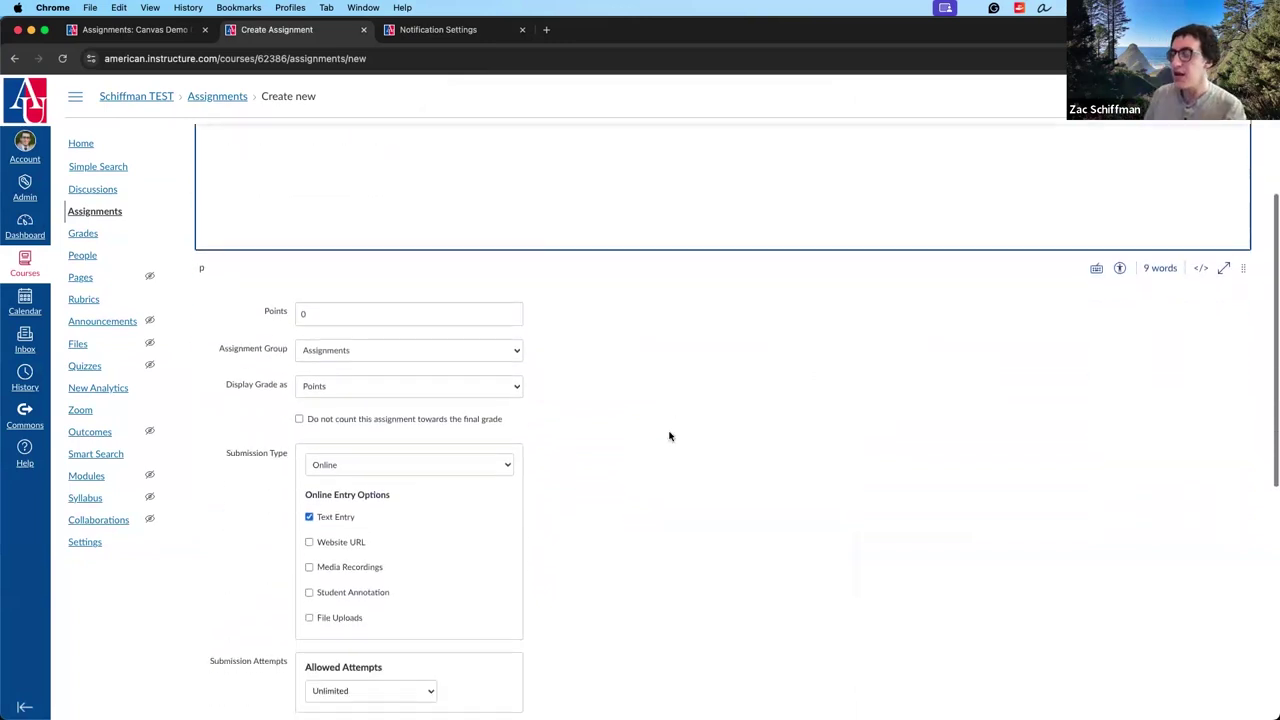
{"action": "scroll", "coordinate": [665, 438], "scroll_direction": "down", "scroll_amount": 2}
{"action": "scroll", "coordinate": [666, 437], "scroll_direction": "up", "scroll_amount": 1}
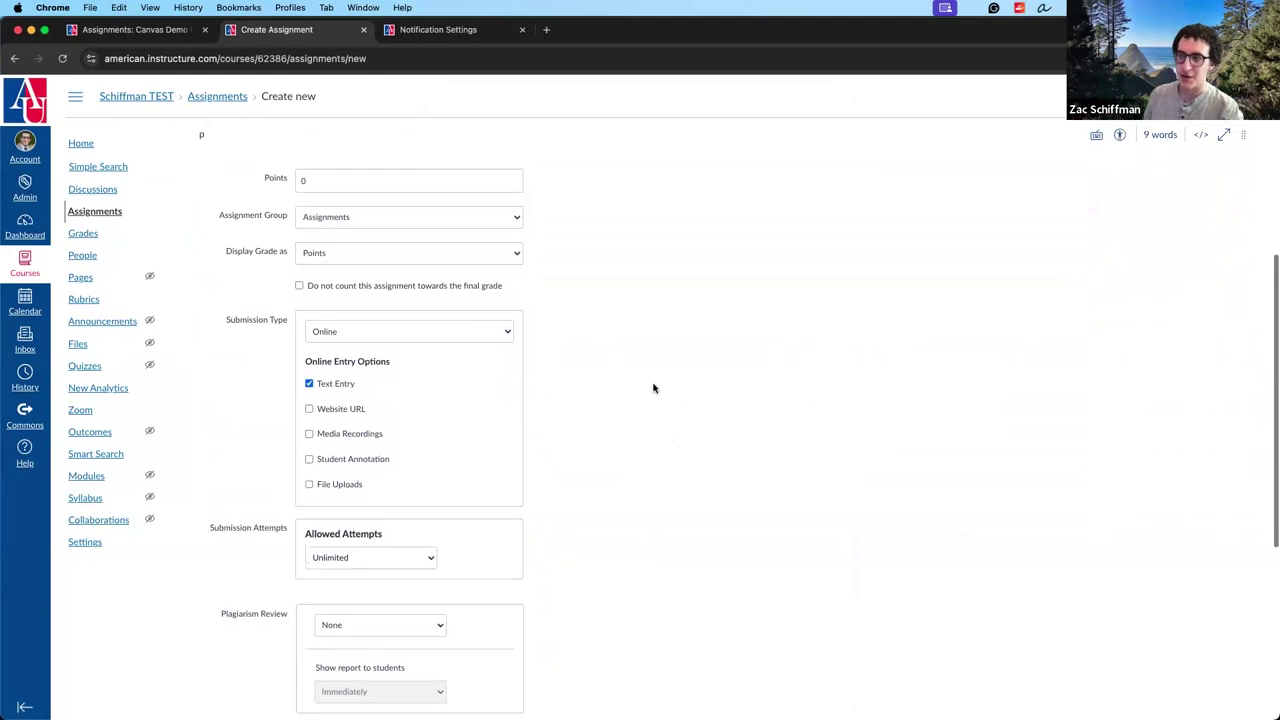
Step: Set Points to 50, keeping the Assignments group and grades displayed as Points
{"action": "left_click", "coordinate": [337, 175]}
{"action": "left_click_drag", "start_coordinate": [331, 177], "coordinate": [272, 180]}
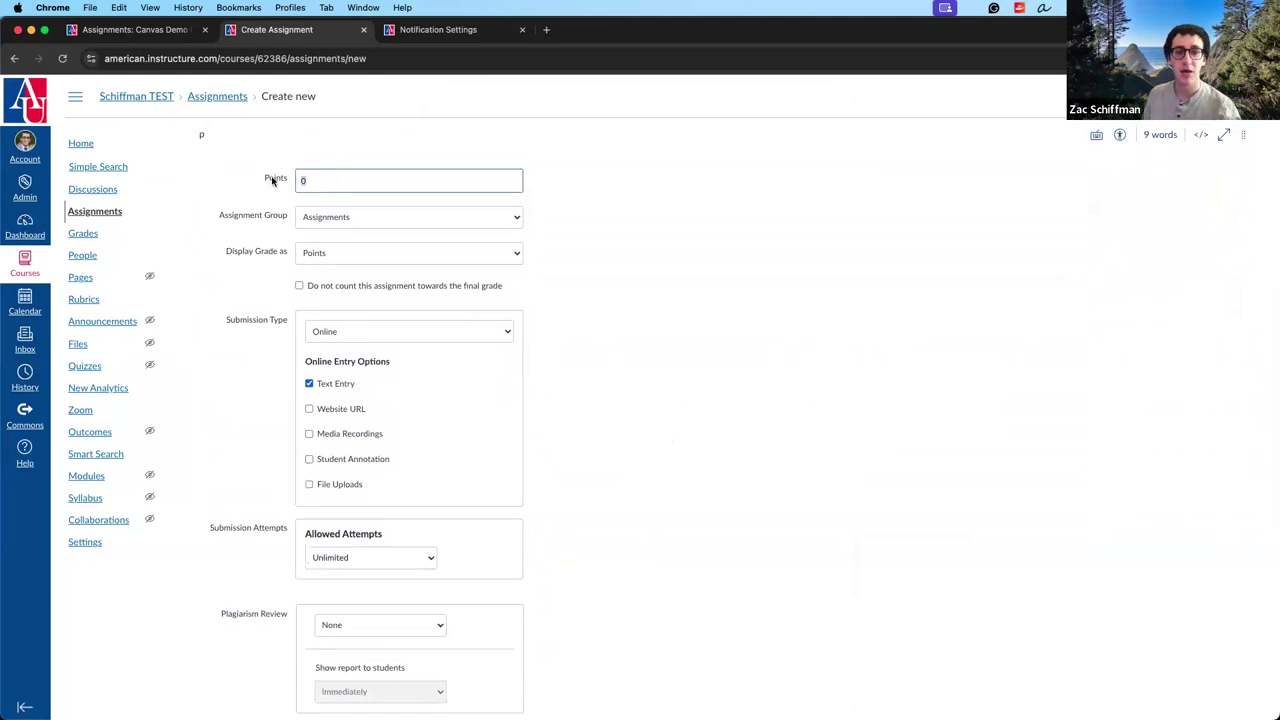
{"action": "type", "text": "50"}
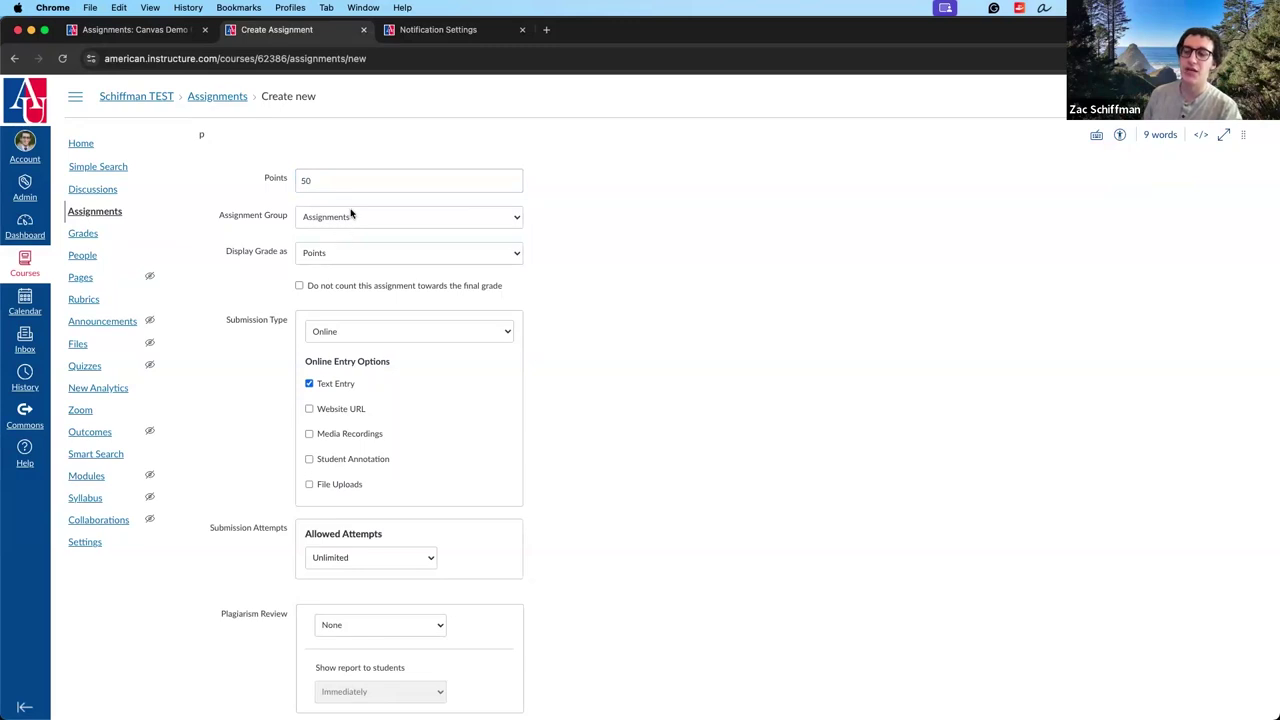
{"action": "left_click", "coordinate": [350, 222]}
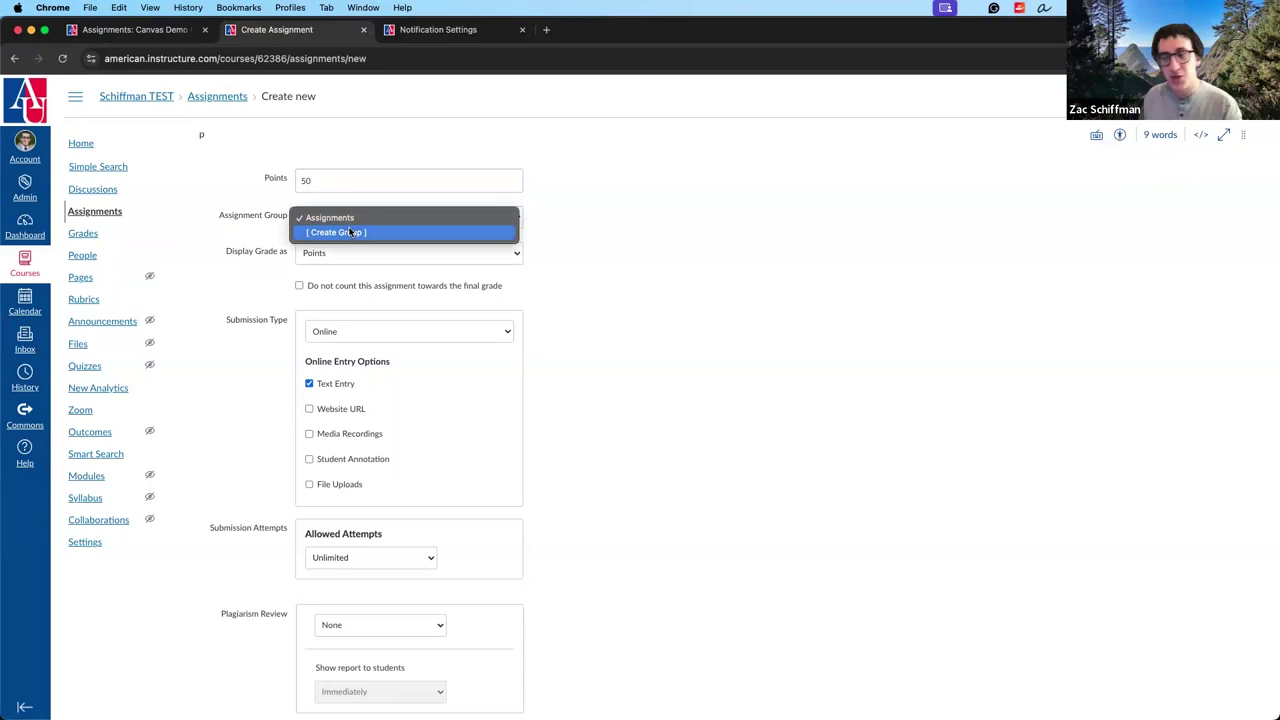
{"action": "left_click", "coordinate": [212, 246]}
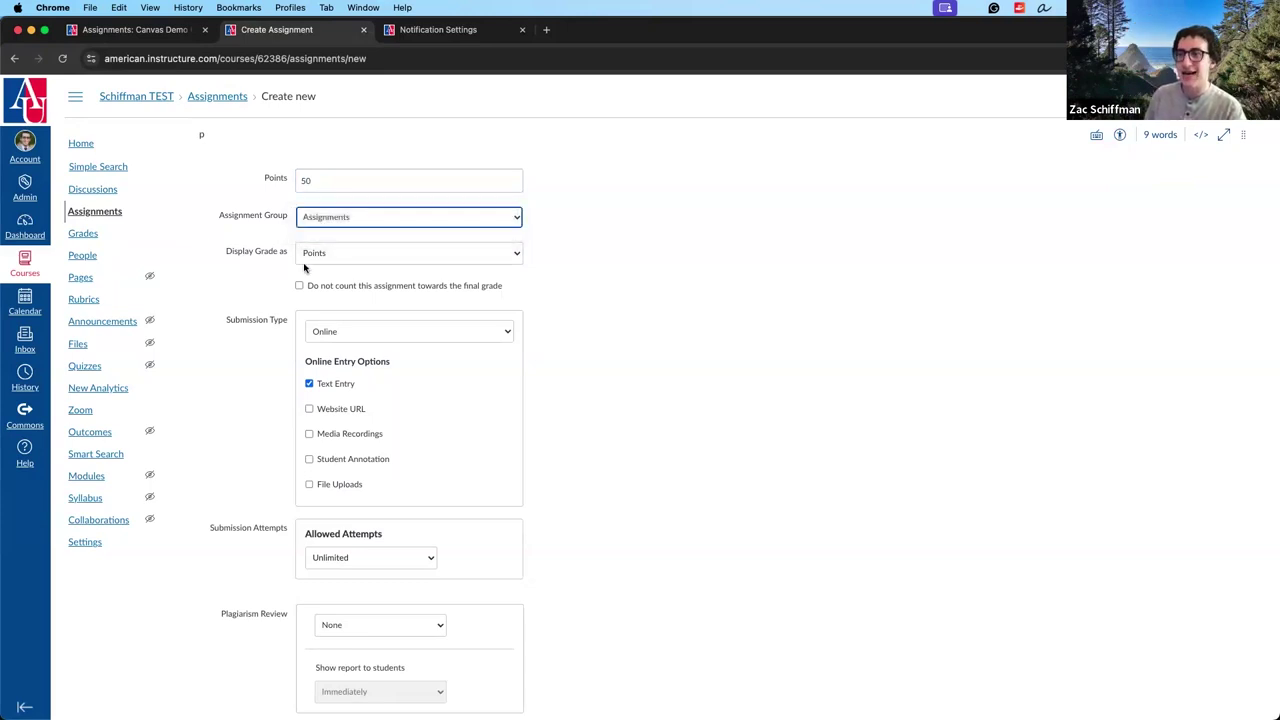
{"action": "left_click", "coordinate": [347, 257]}
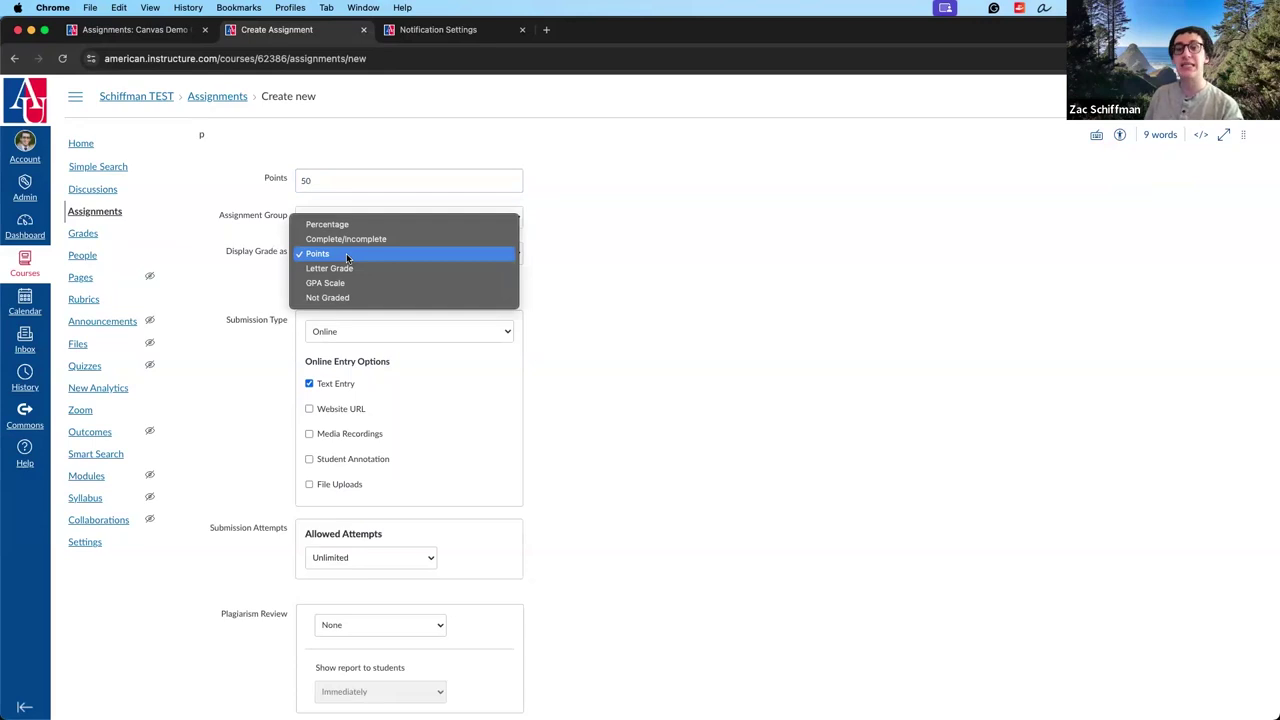
{"action": "left_click", "coordinate": [344, 136]}
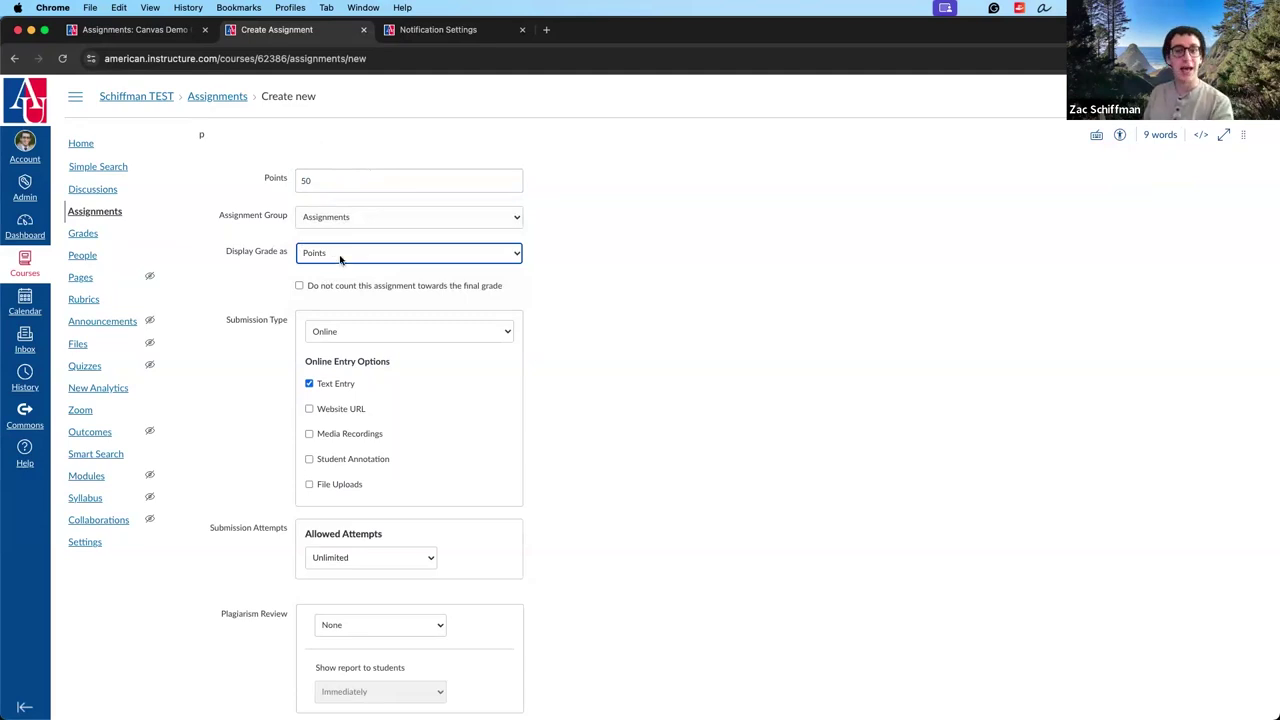
Step: Change Display Grade as to Not Graded, then select the 50 in Points
{"action": "left_click", "coordinate": [340, 256]}
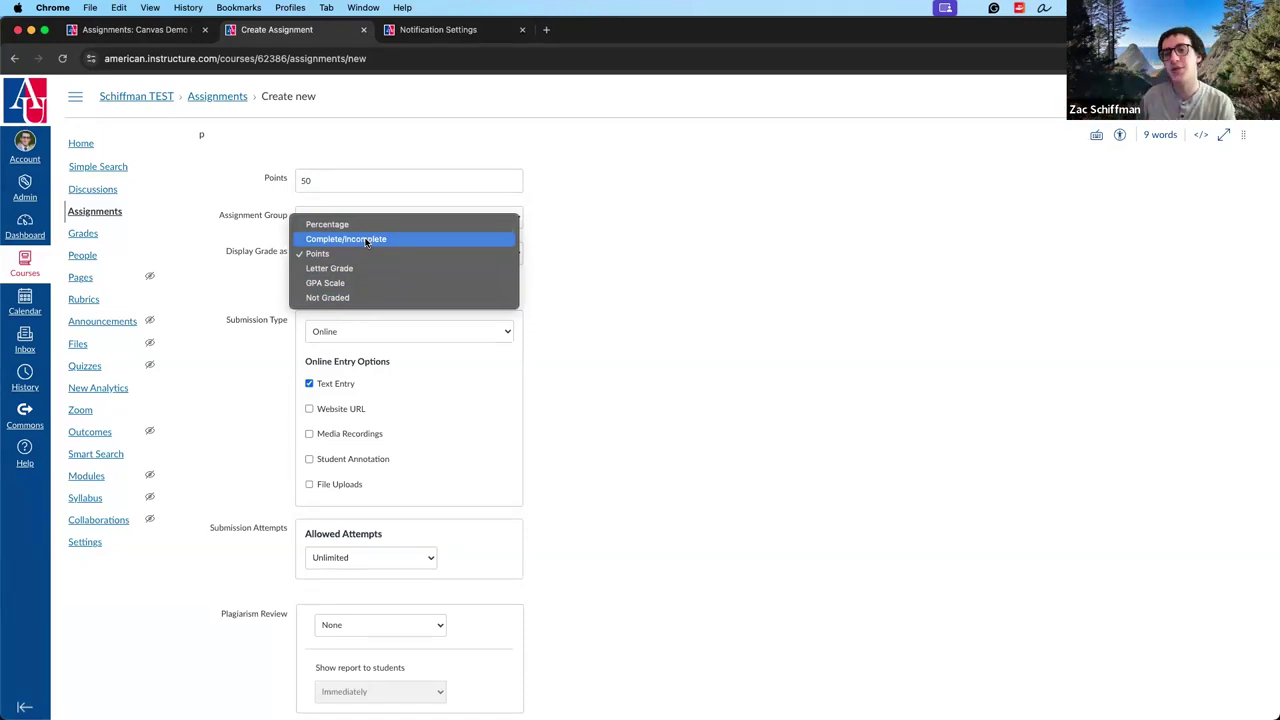
{"action": "left_click", "coordinate": [351, 297]}
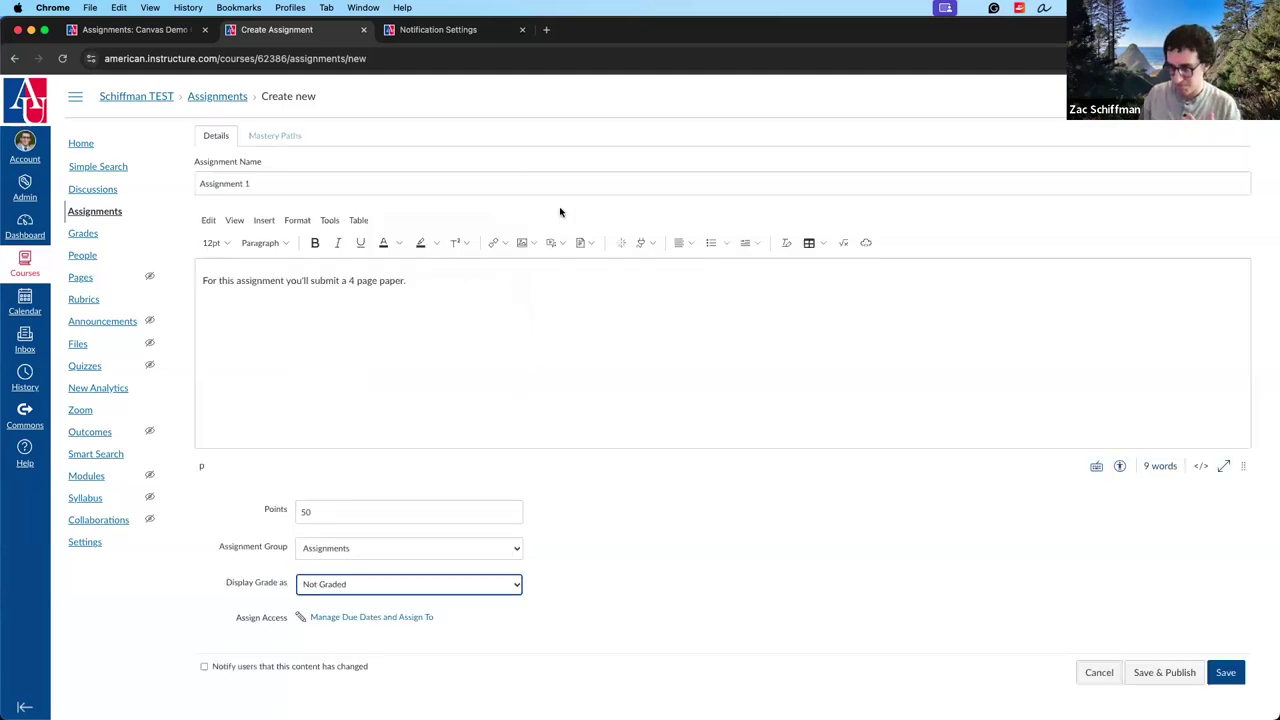
{"action": "scroll", "coordinate": [629, 465], "scroll_direction": "down", "scroll_amount": 1}
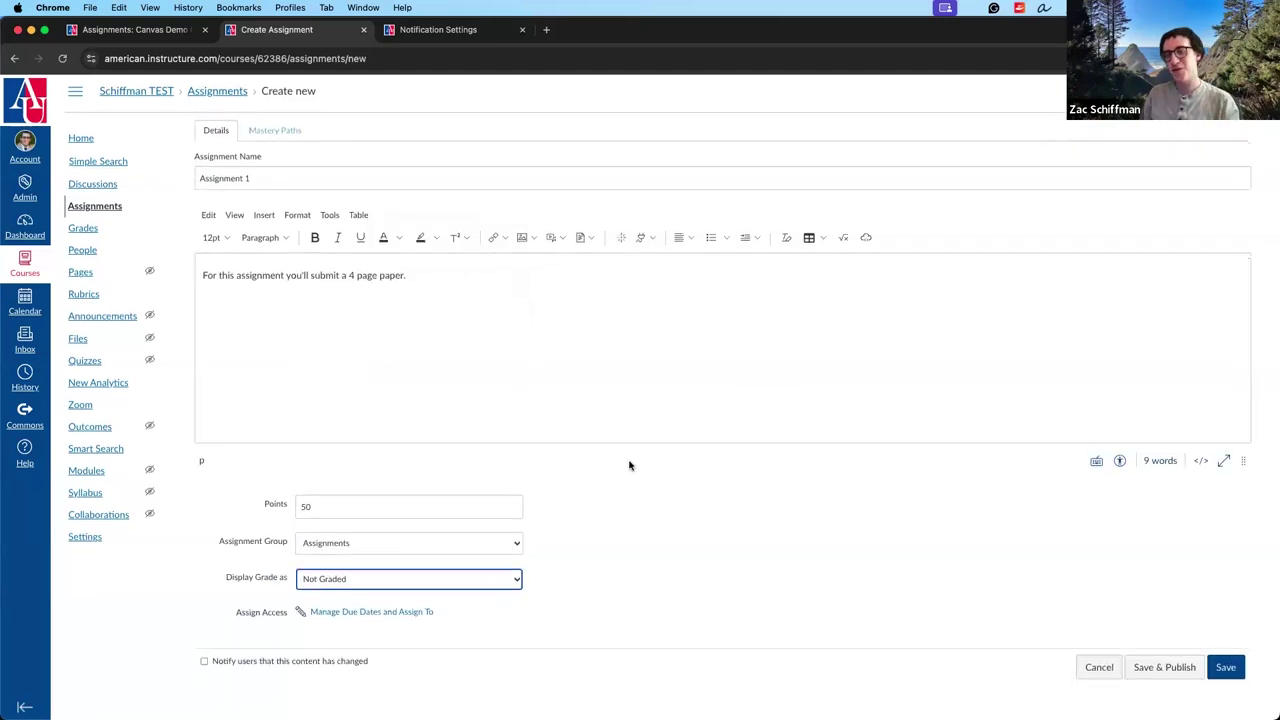
{"action": "left_click_drag", "start_coordinate": [381, 512], "coordinate": [208, 518]}
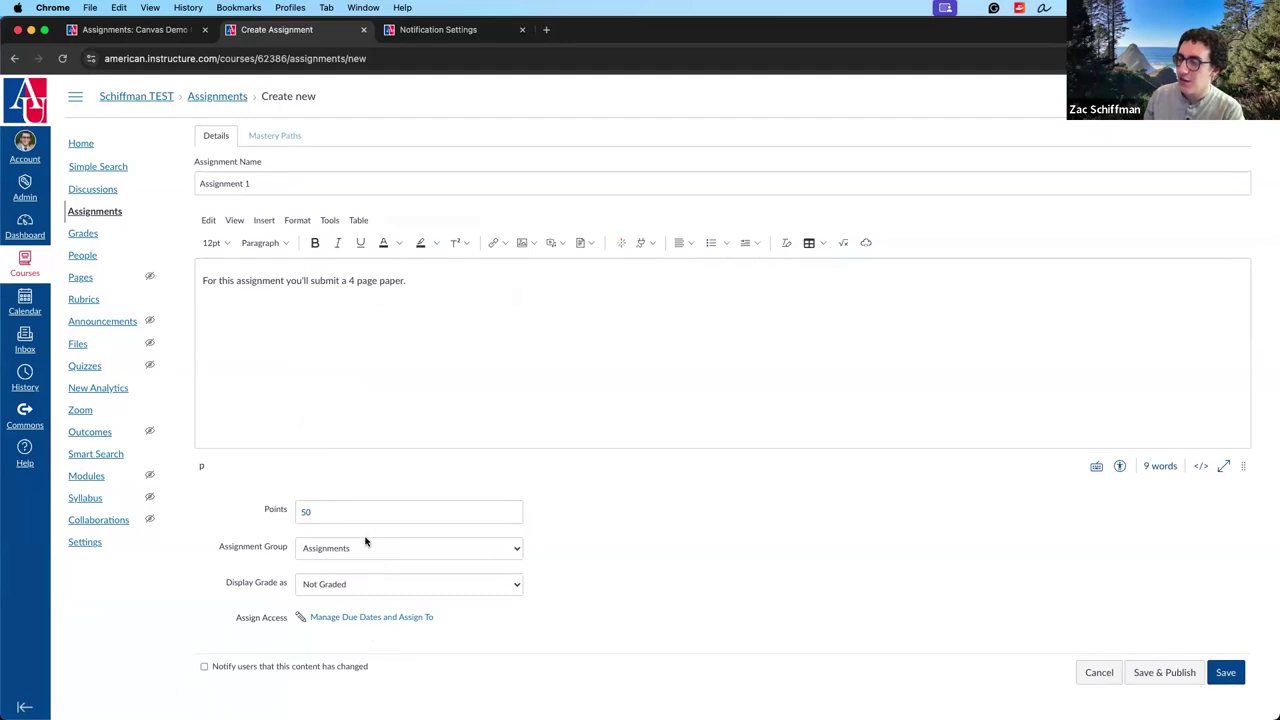
Step: Restore Display Grade as to Points and leave 'Do not count towards the final grade' unticked
{"action": "left_click", "coordinate": [408, 584]}
{"action": "scroll", "coordinate": [223, 491], "scroll_direction": "down", "scroll_amount": 4}
{"action": "left_click", "coordinate": [214, 444]}
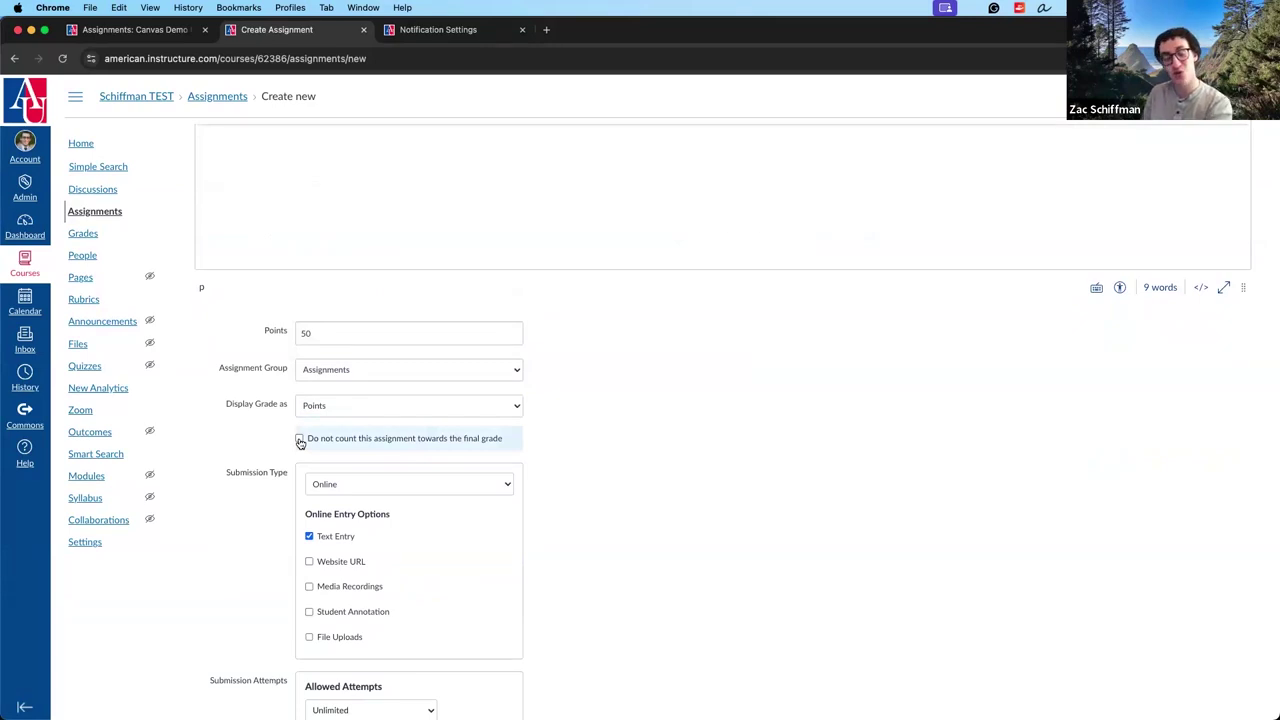
{"action": "left_click", "coordinate": [300, 440]}
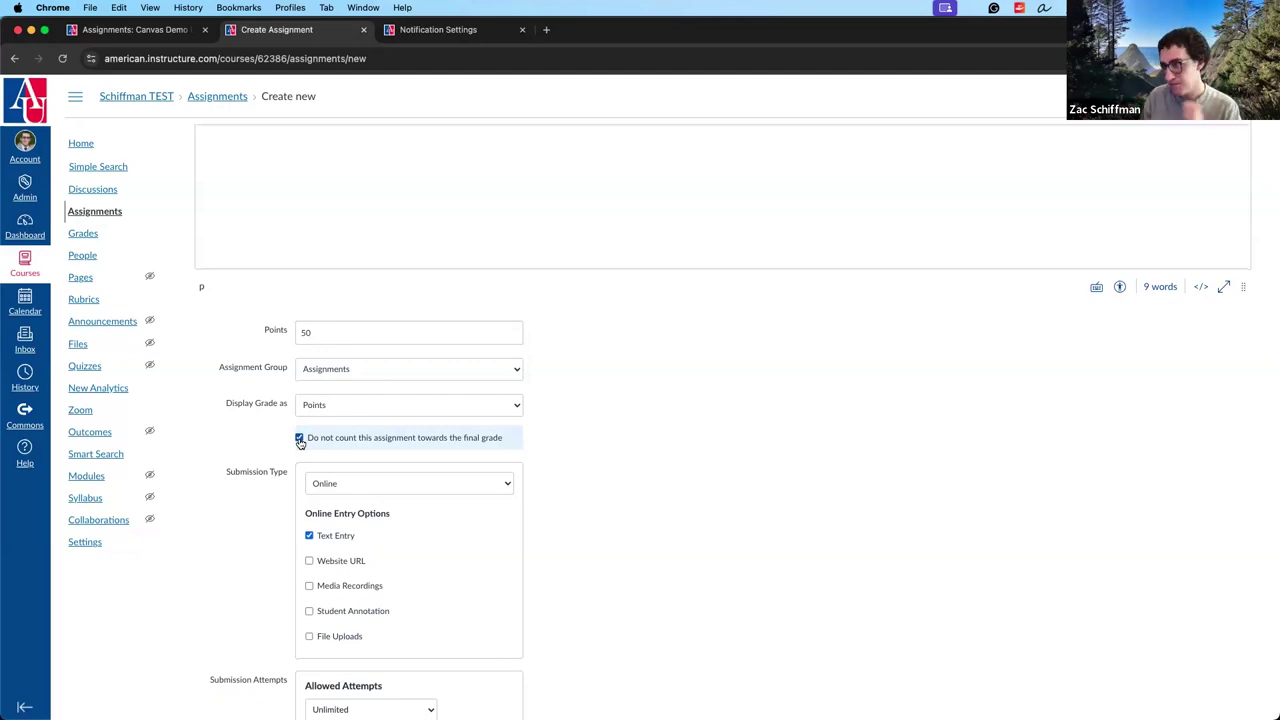
{"action": "left_click", "coordinate": [300, 439]}
{"action": "scroll", "coordinate": [253, 440], "scroll_direction": "down", "scroll_amount": 4}
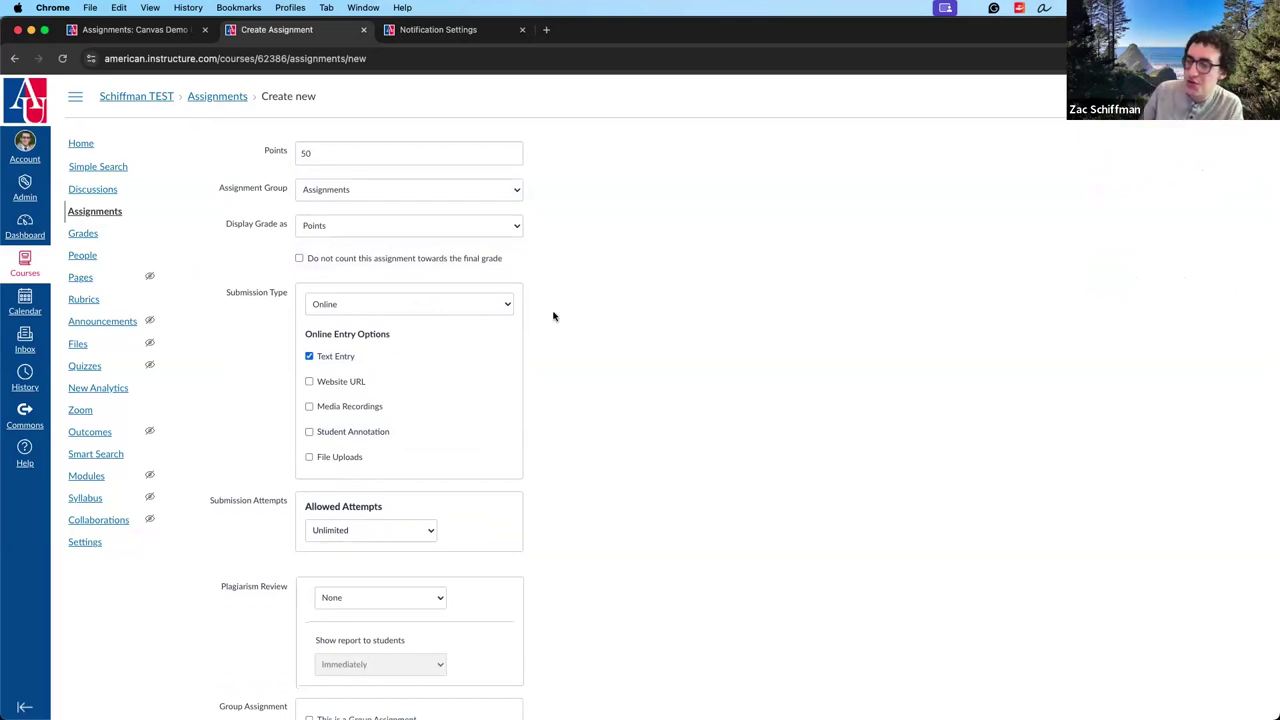
Step: Keep Online submission and allow File Uploads, leaving Student Annotation off
{"action": "left_click", "coordinate": [457, 312]}
{"action": "left_click", "coordinate": [457, 312]}
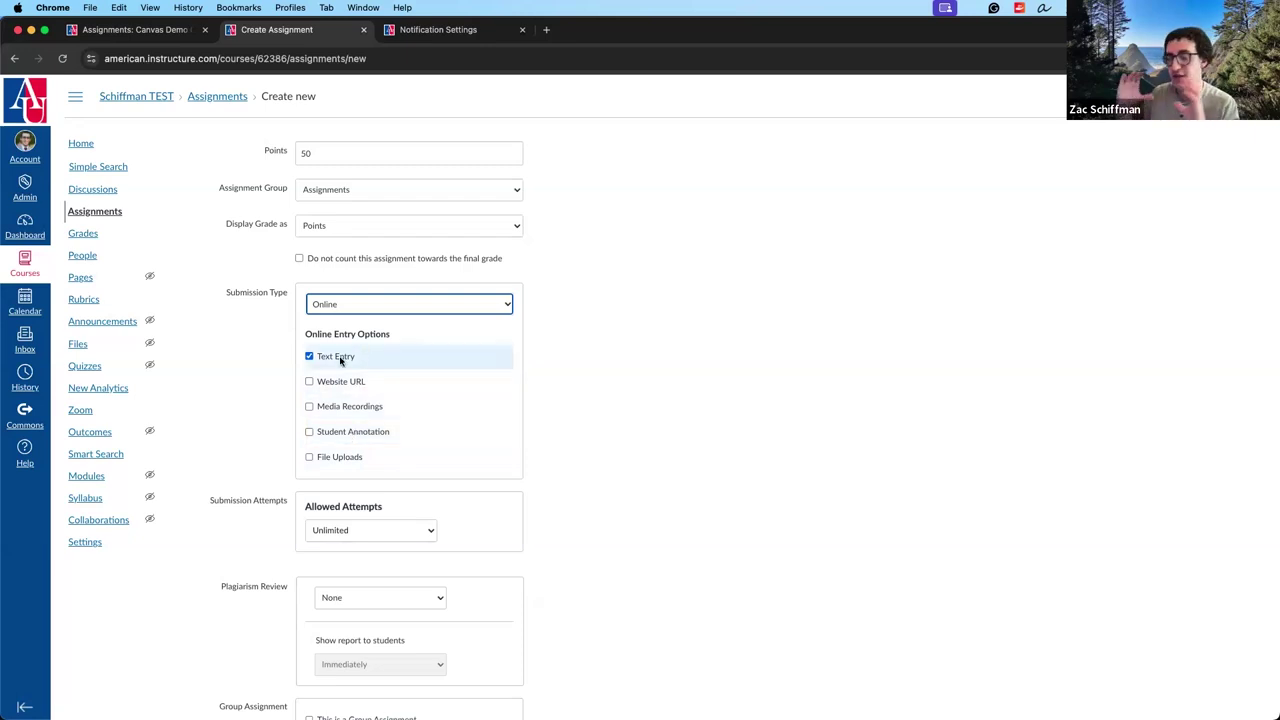
{"action": "scroll", "coordinate": [343, 354], "scroll_direction": "up", "scroll_amount": 5}
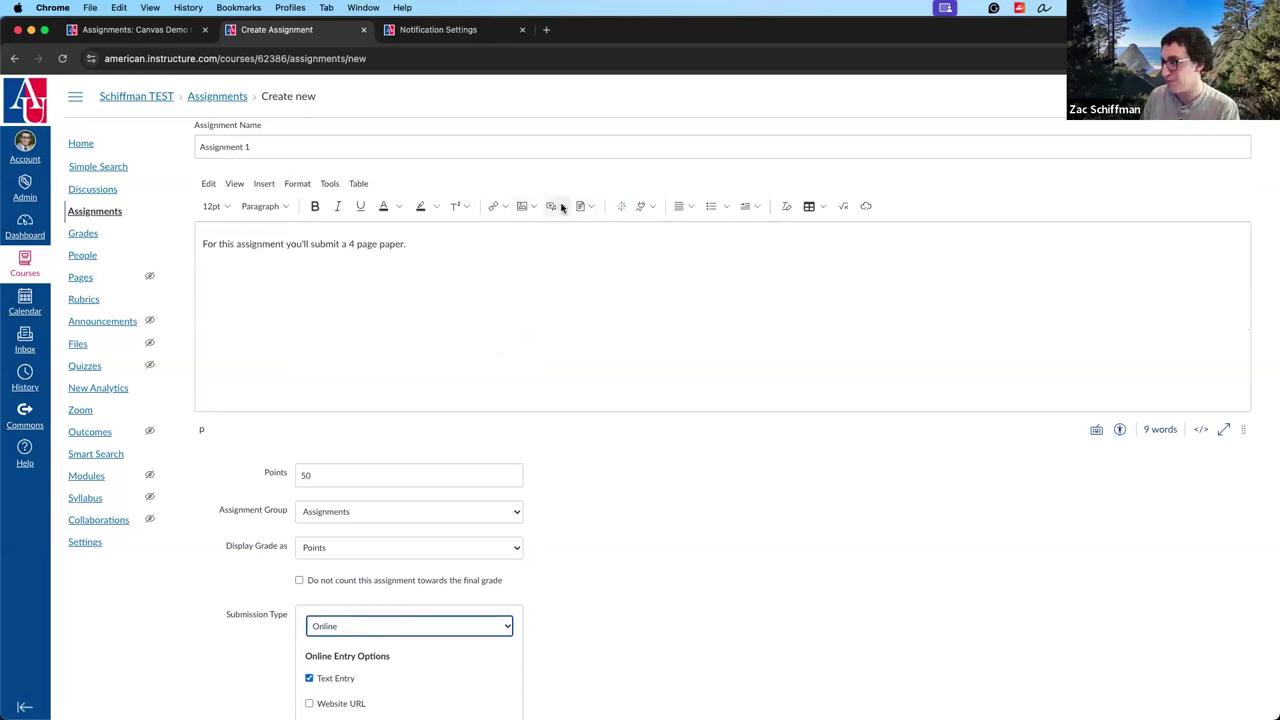
{"action": "scroll", "coordinate": [507, 350], "scroll_direction": "down", "scroll_amount": 5}
{"action": "scroll", "coordinate": [507, 350], "scroll_direction": "down", "scroll_amount": 1}
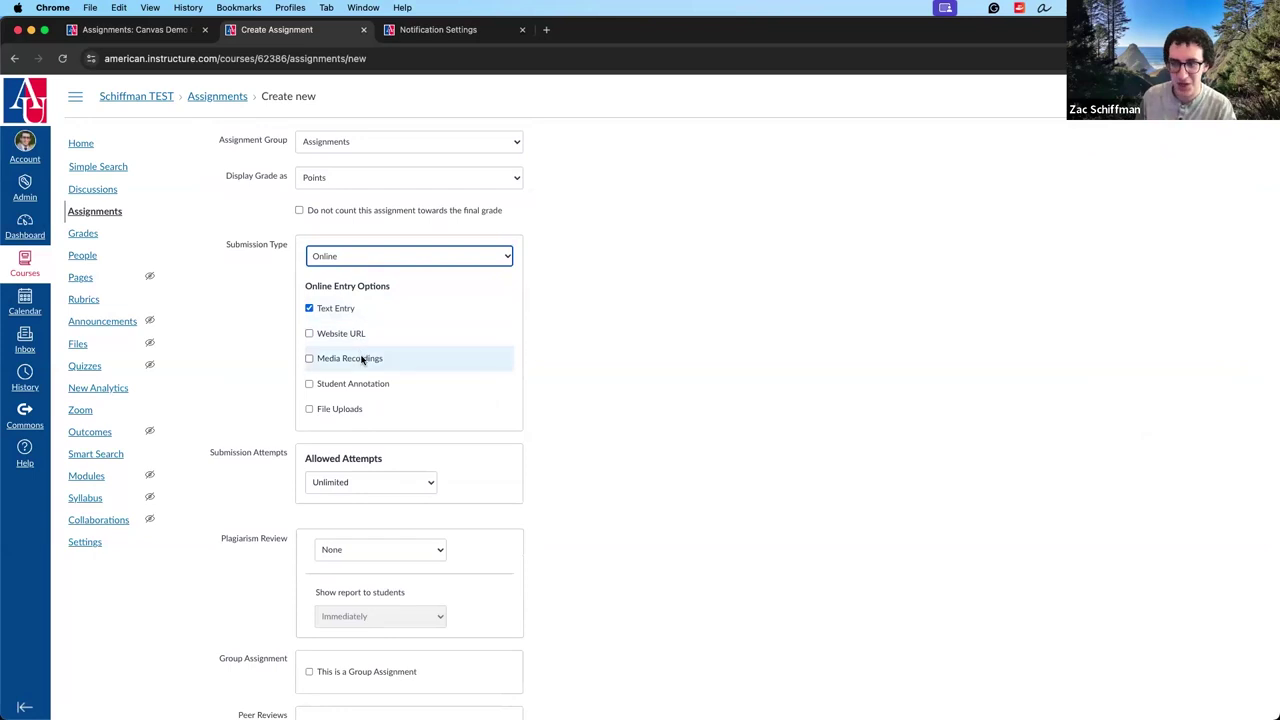
{"action": "left_click", "coordinate": [363, 383]}
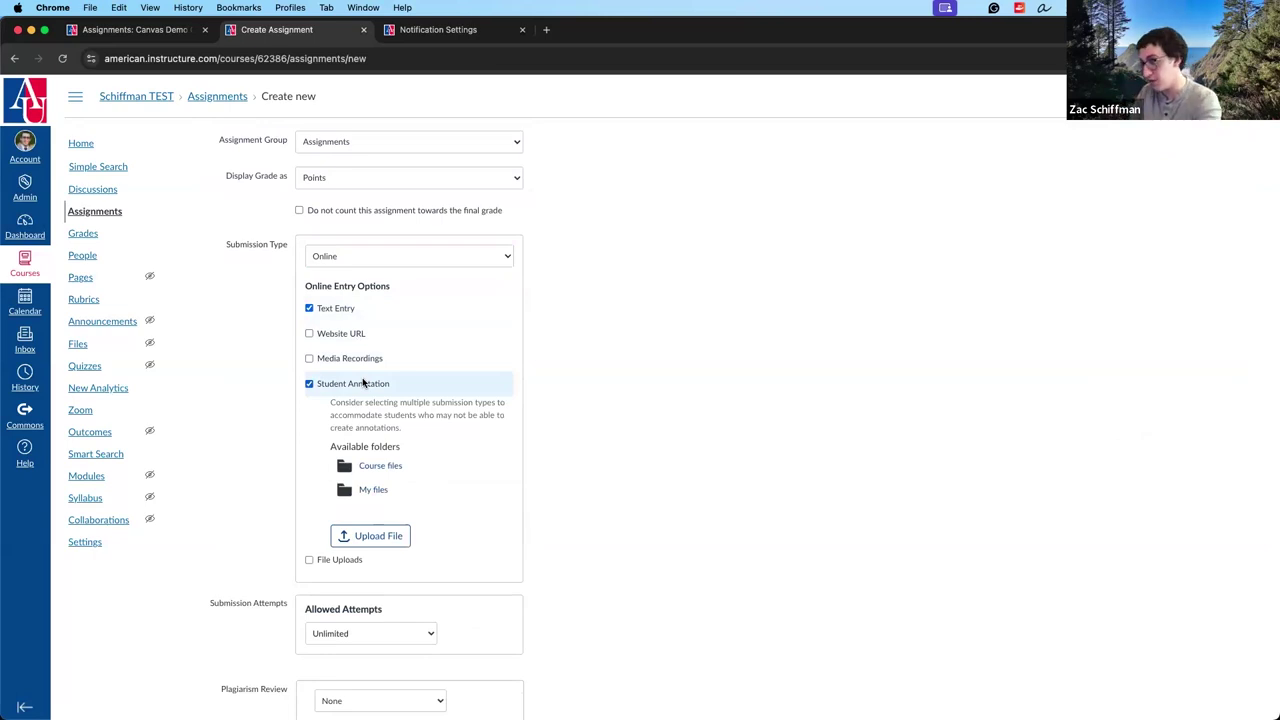
{"action": "left_click", "coordinate": [363, 383]}
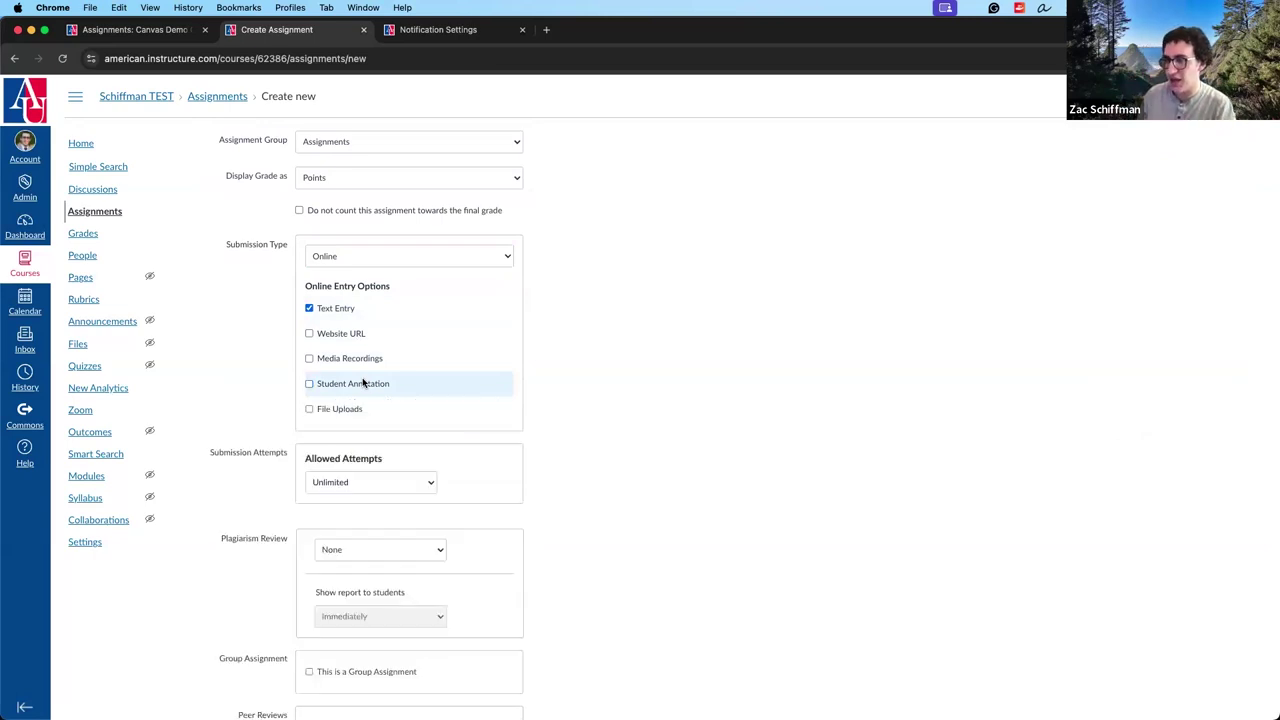
{"action": "left_click", "coordinate": [354, 414]}
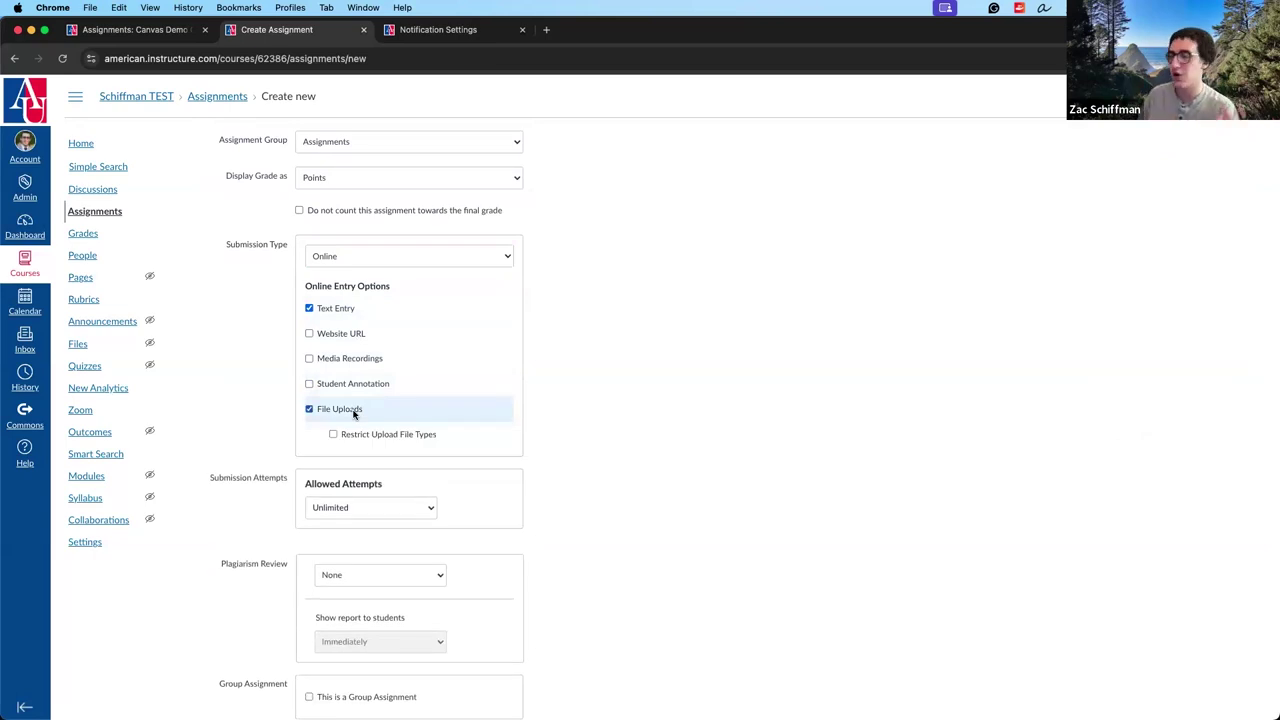
Step: Turn on Restrict Upload File Types, entering '.doc, .docx' then clearing the extensions field
{"action": "left_click", "coordinate": [369, 434]}
{"action": "left_click", "coordinate": [368, 457]}
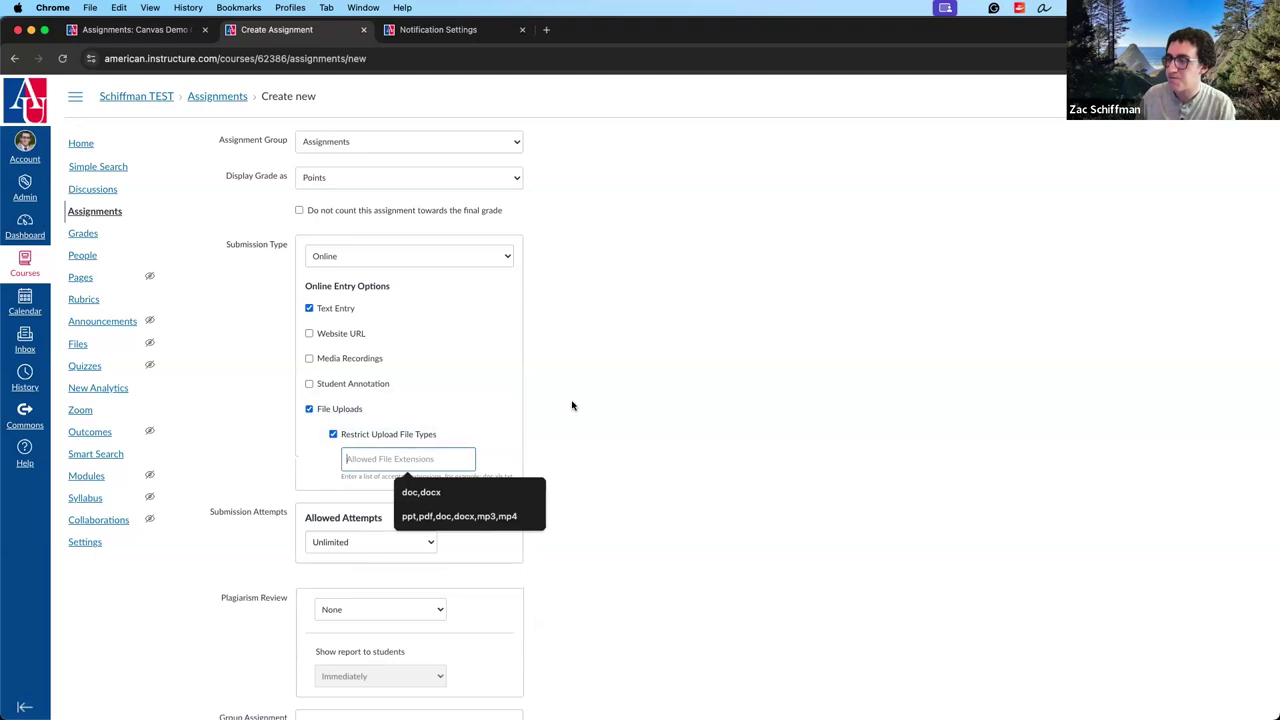
{"action": "left_click", "coordinate": [591, 449]}
{"action": "left_click", "coordinate": [470, 457]}
{"action": "key", "text": "Escape"}
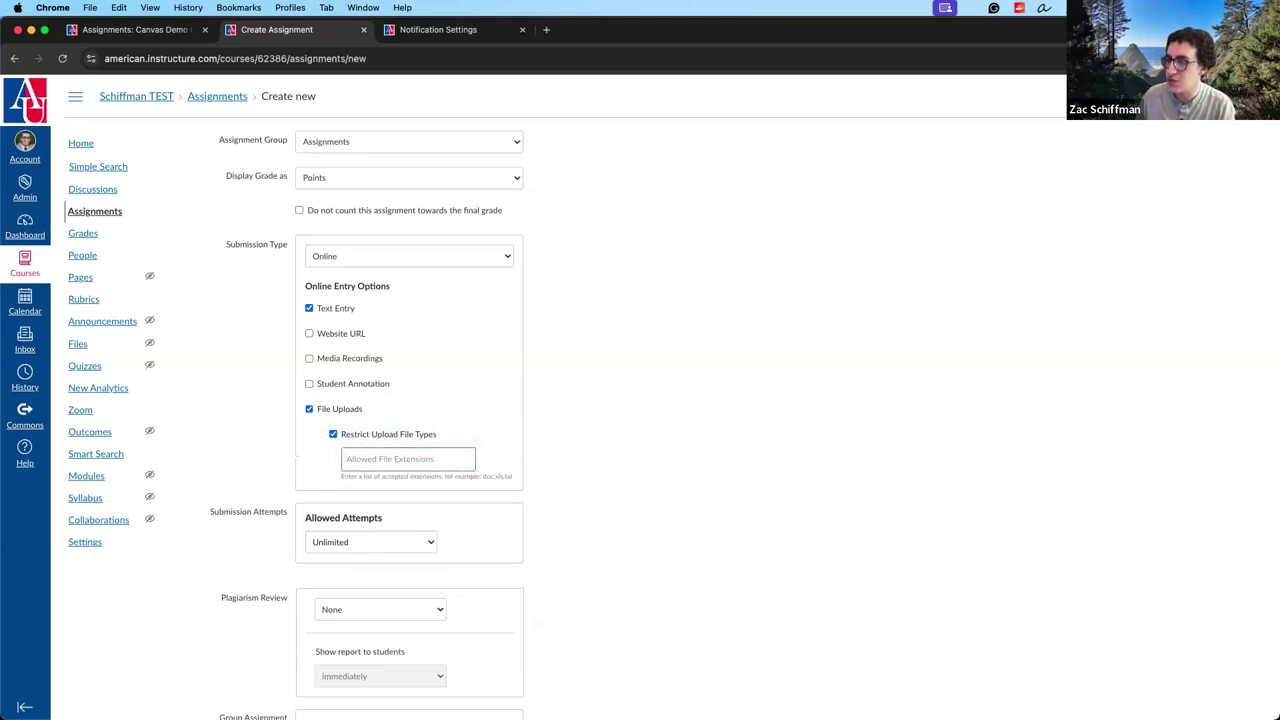
{"action": "key", "text": "Down"}
{"action": "key", "text": "Escape"}
{"action": "type", "text": "Doc"}
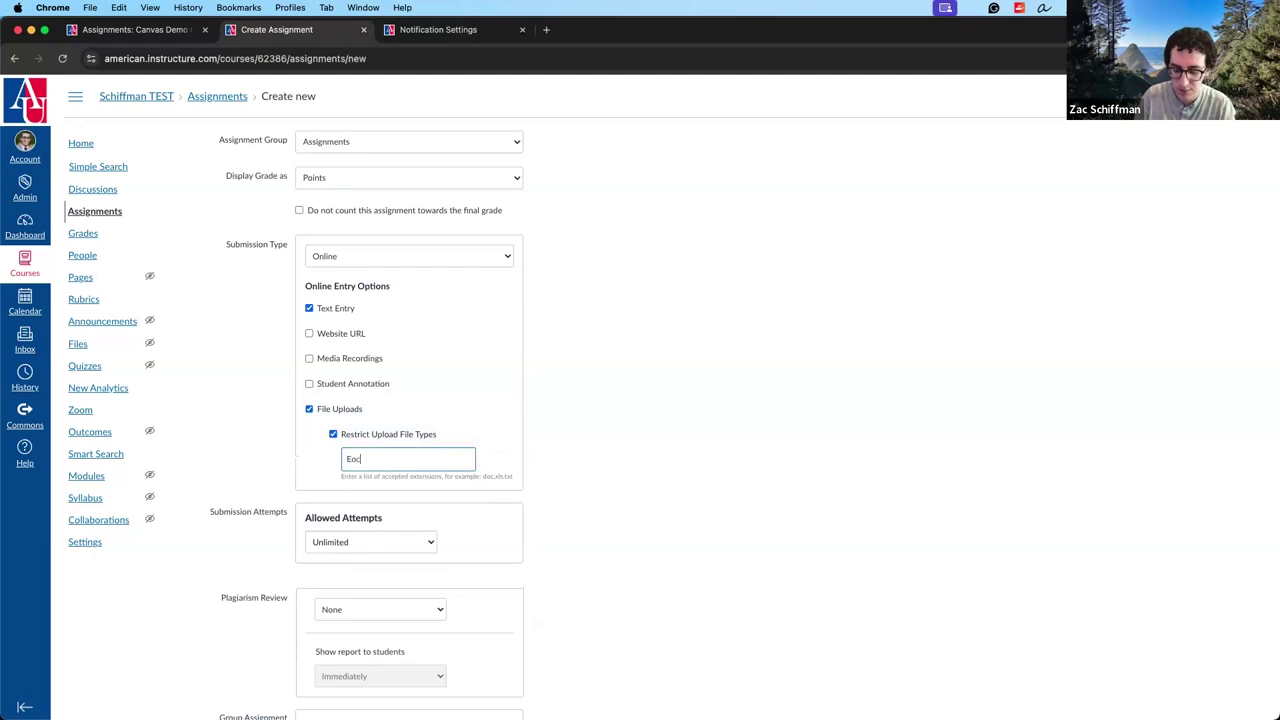
{"action": "key", "text": "BackSpace"}
{"action": "key", "text": "BackSpace"}
{"action": "key", "text": "BackSpace"}
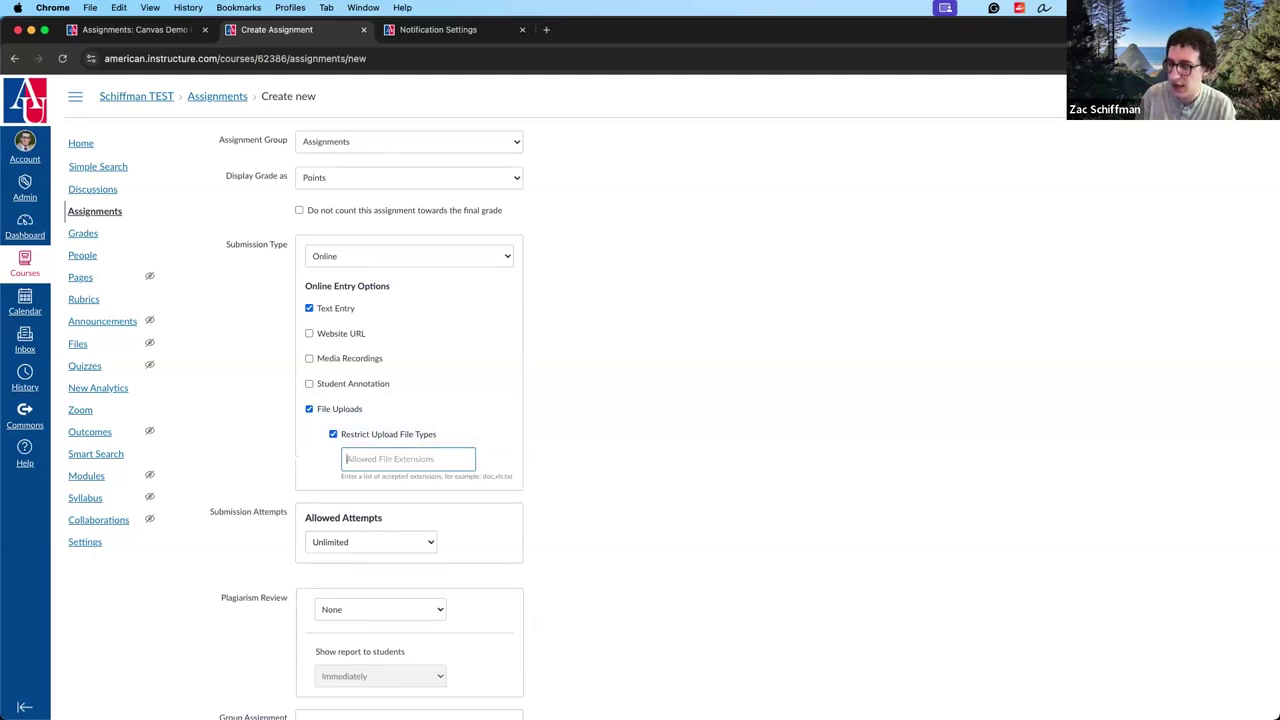
{"action": "type", "text": ".doc,"}
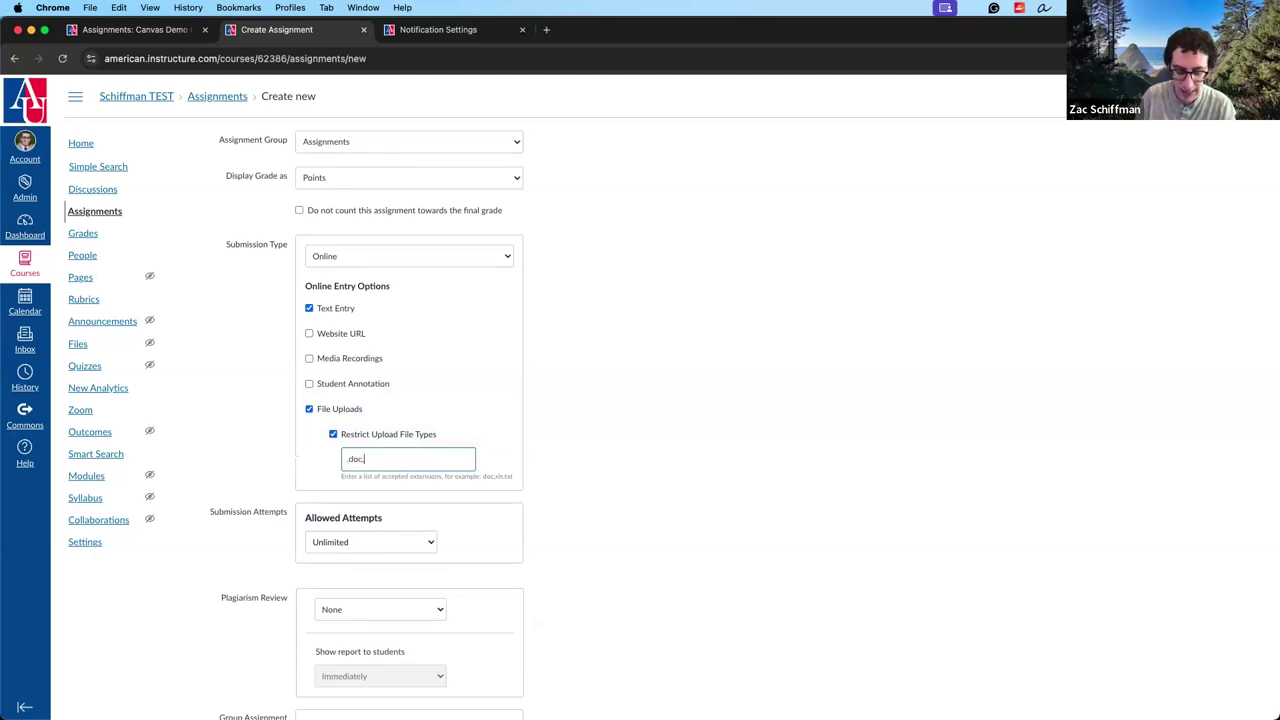
{"action": "type", "text": " .docx"}
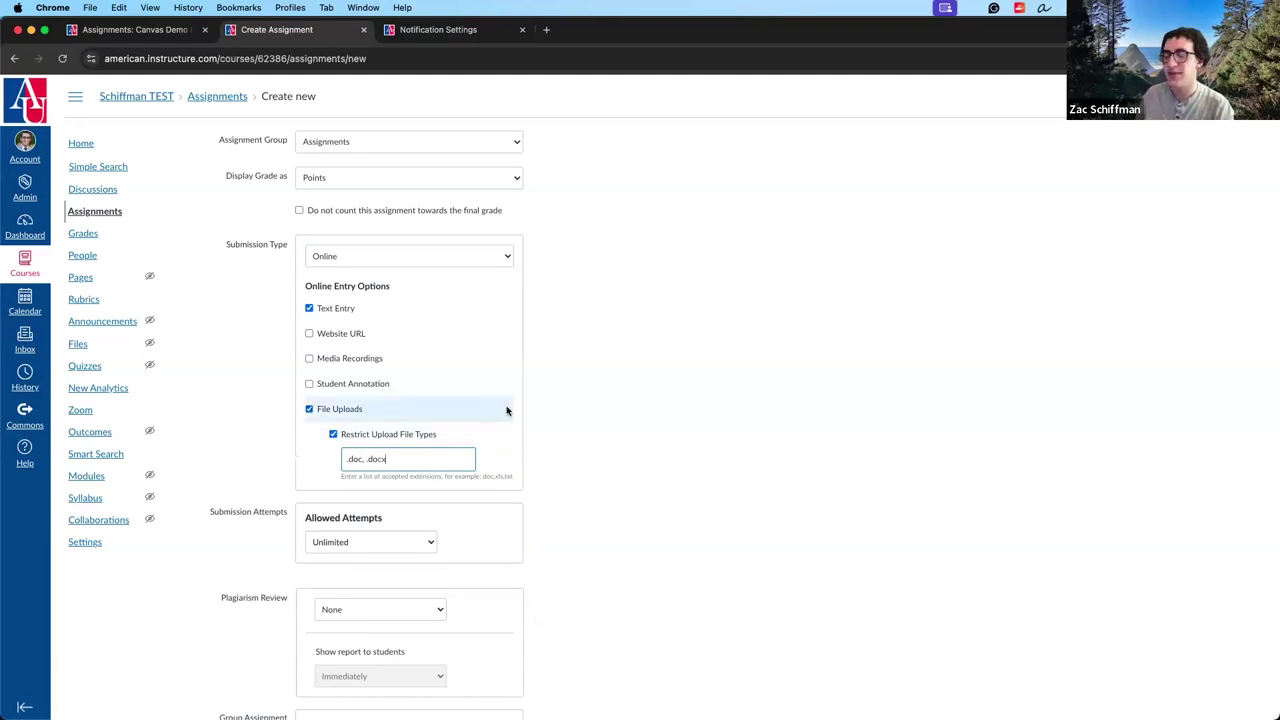
{"action": "key", "text": "super+a"}
{"action": "key", "text": "BackSpace"}
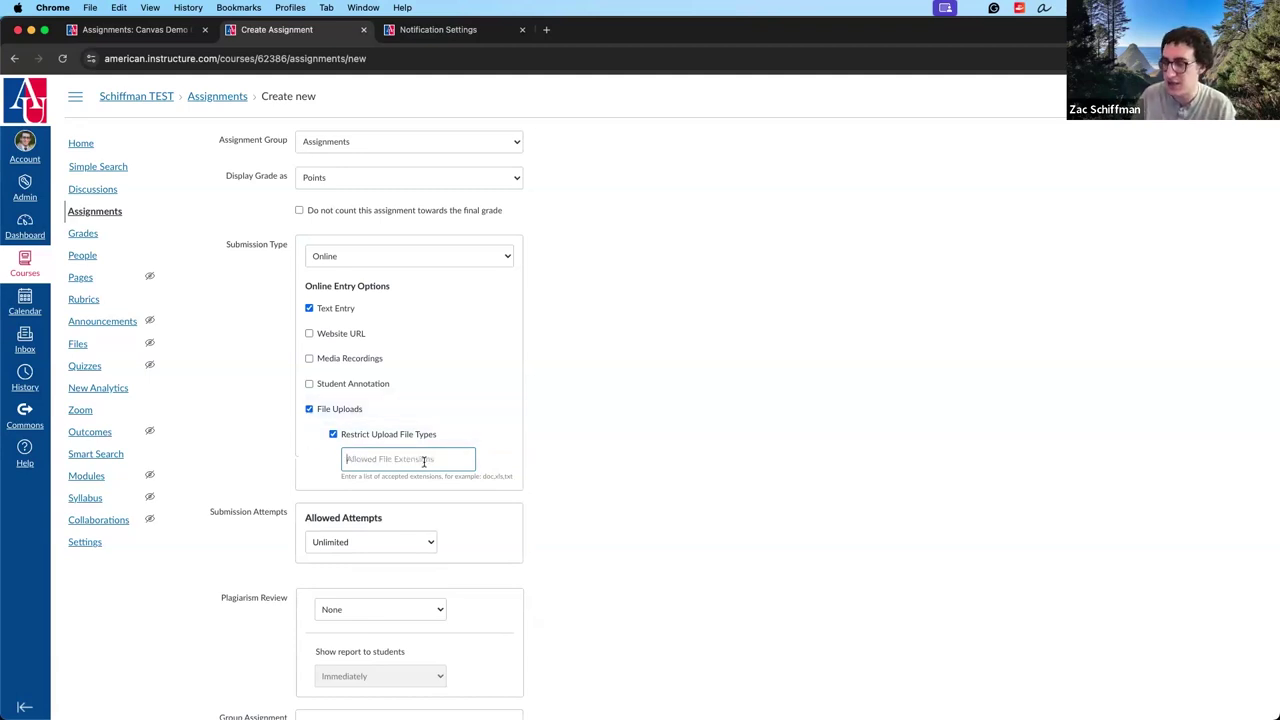
Step: Change Allowed Attempts from Unlimited to Limited, leaving Number of Attempts at 1
{"action": "scroll", "coordinate": [611, 454], "scroll_direction": "down", "scroll_amount": 2}
{"action": "scroll", "coordinate": [611, 454], "scroll_direction": "down", "scroll_amount": 5}
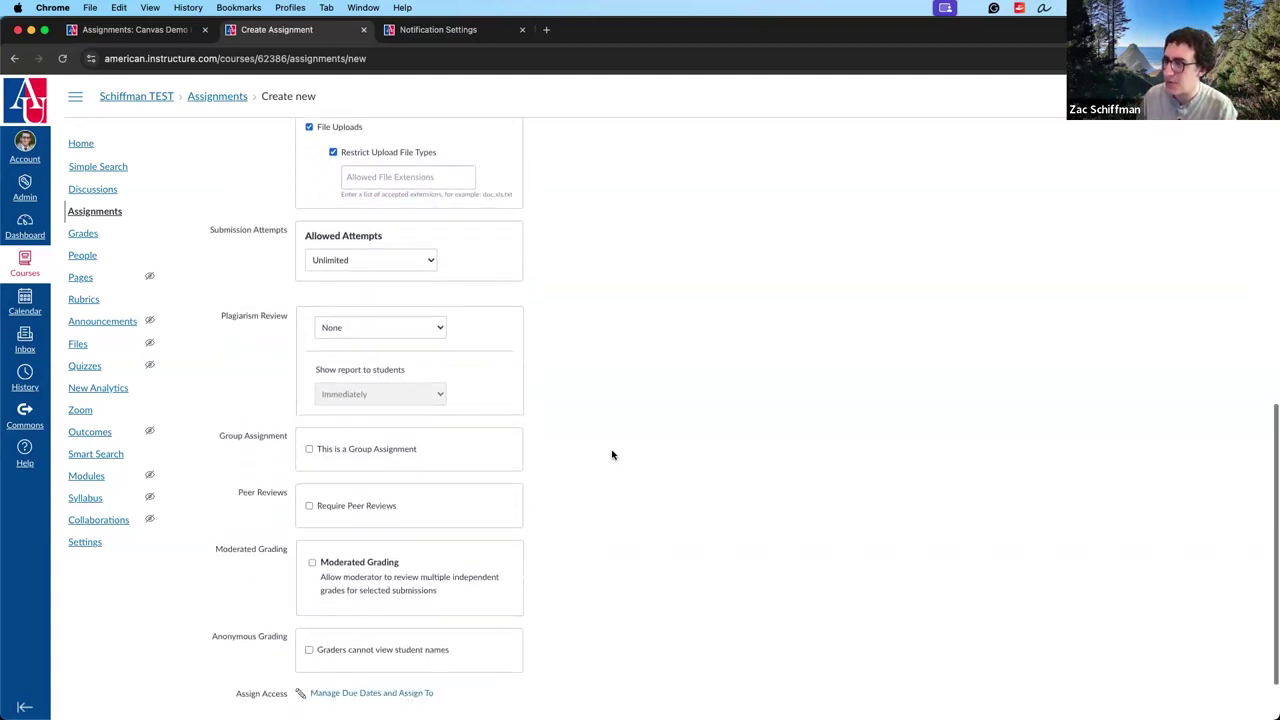
{"action": "left_click", "coordinate": [410, 260]}
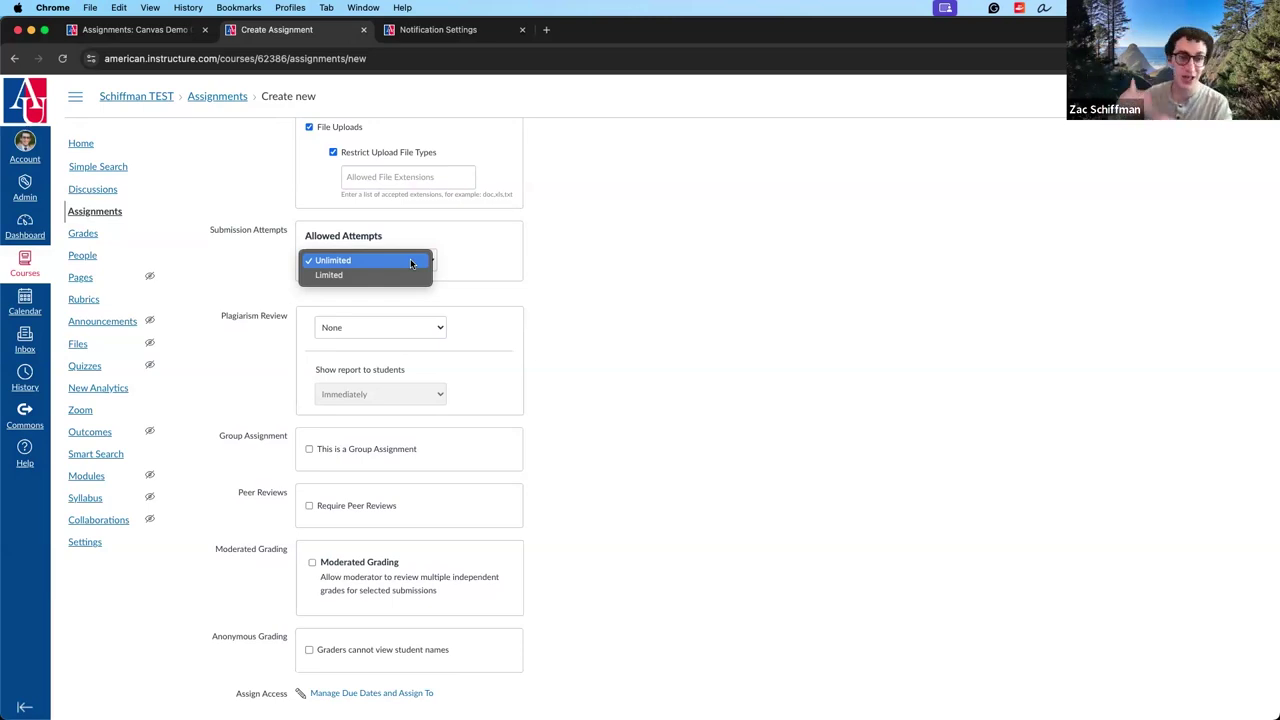
{"action": "left_click", "coordinate": [661, 268]}
{"action": "left_click", "coordinate": [400, 260]}
{"action": "left_click", "coordinate": [355, 274]}
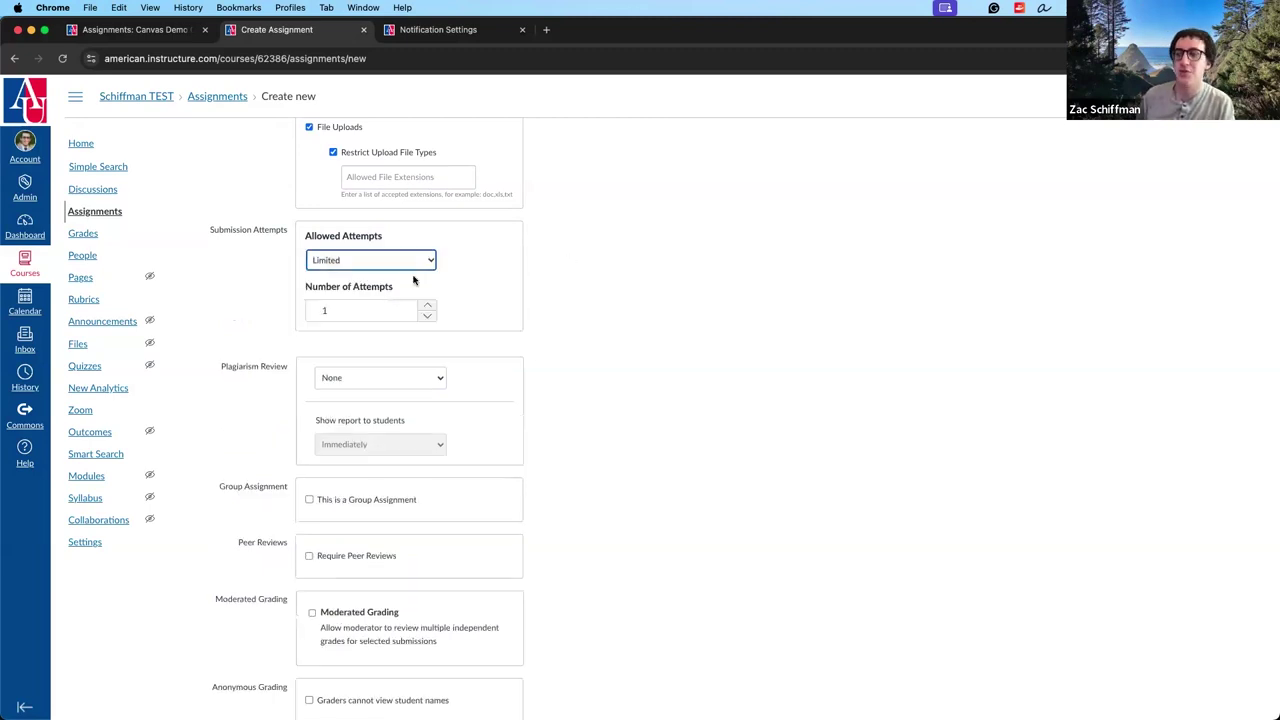
{"action": "scroll", "coordinate": [634, 300], "scroll_direction": "down", "scroll_amount": 3}
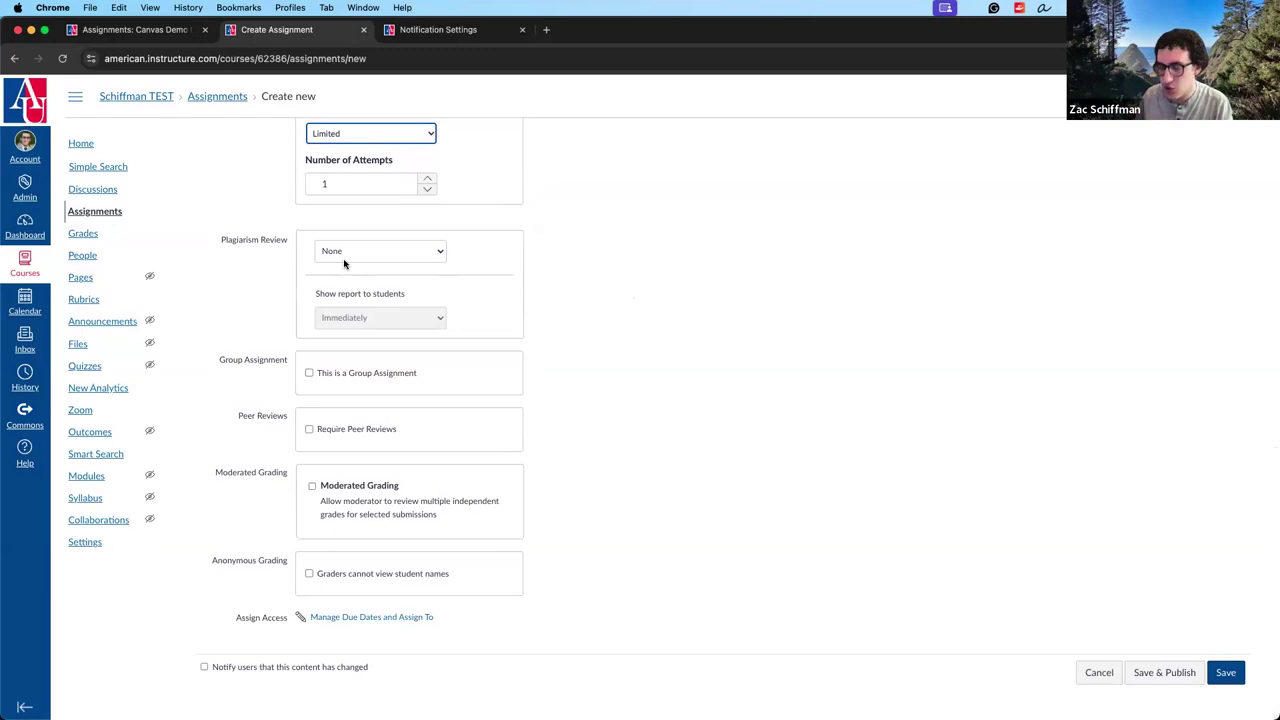
{"action": "scroll", "coordinate": [344, 263], "scroll_direction": "up", "scroll_amount": 1}
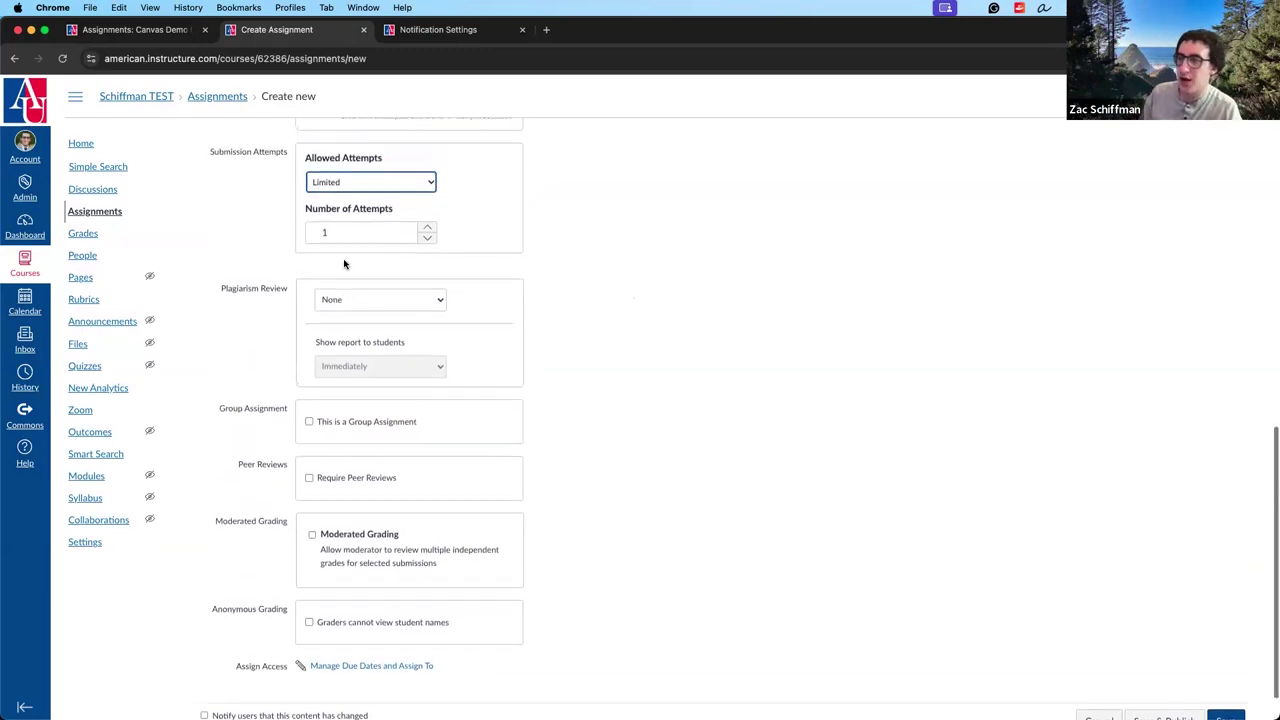
{"action": "left_click", "coordinate": [397, 304]}
{"action": "left_click", "coordinate": [397, 320]}
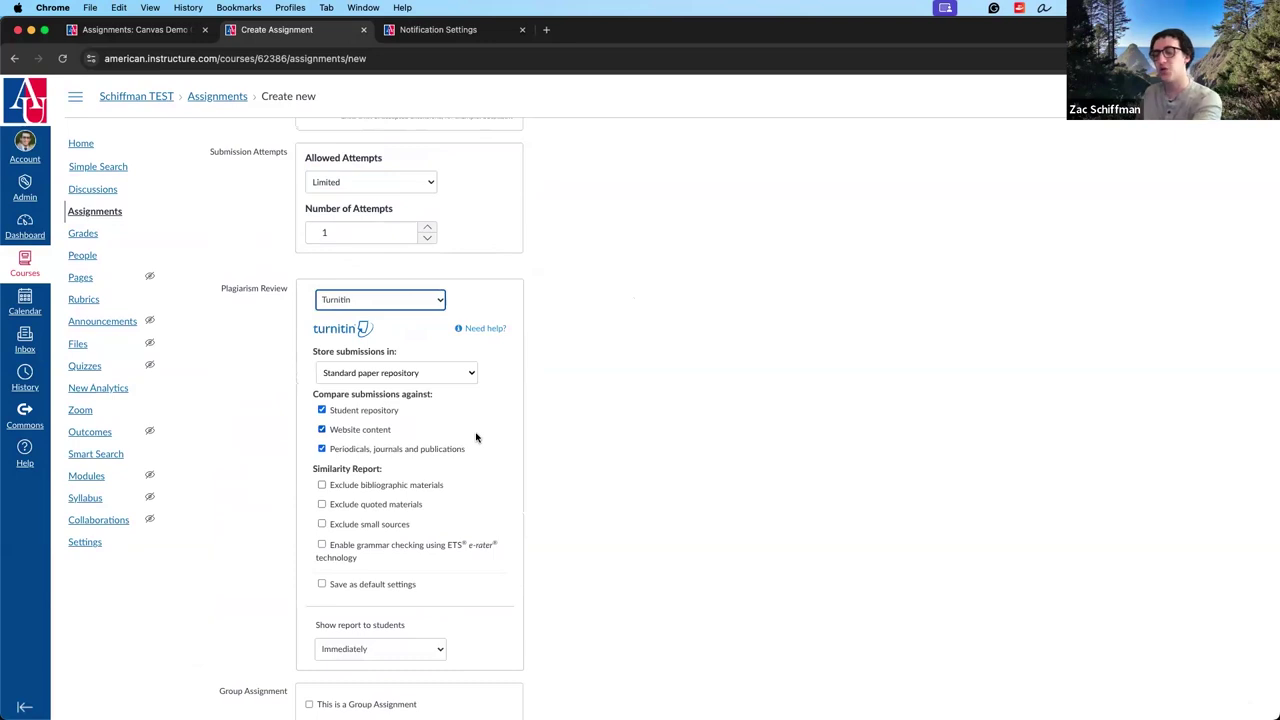
{"action": "scroll", "coordinate": [476, 437], "scroll_direction": "down", "scroll_amount": 1}
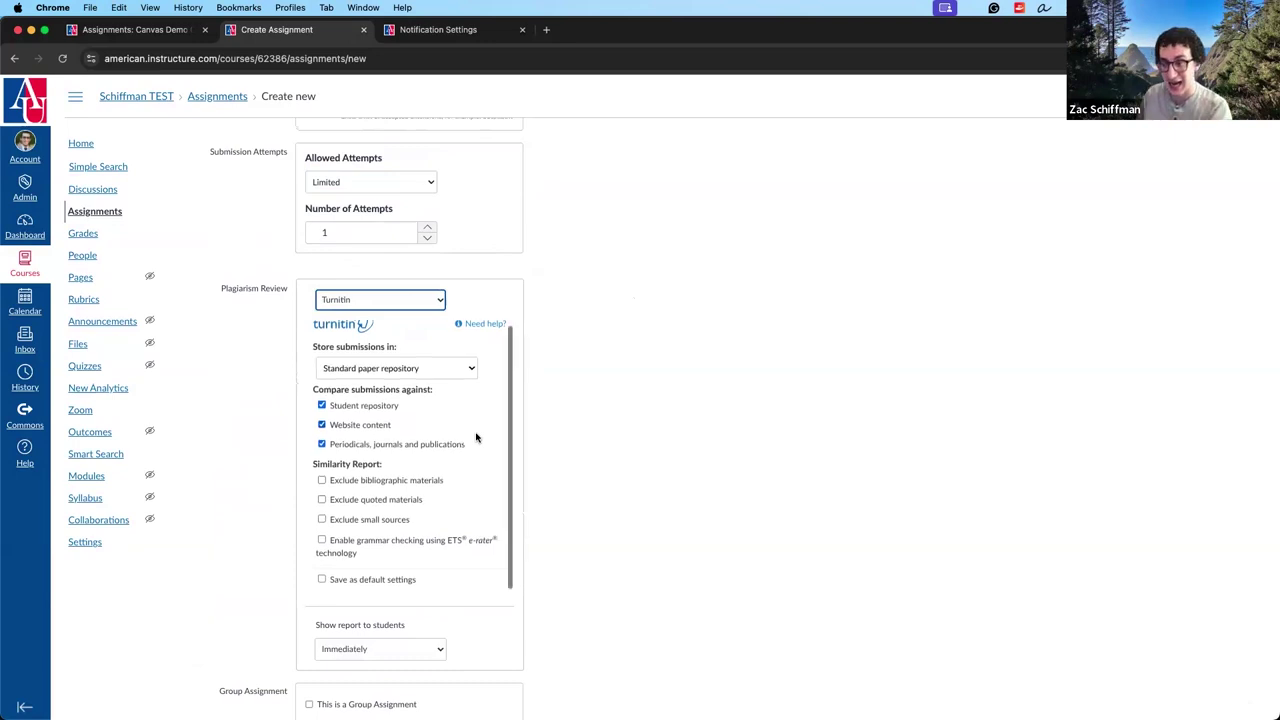
{"action": "left_click", "coordinate": [382, 290]}
{"action": "left_click", "coordinate": [382, 286]}
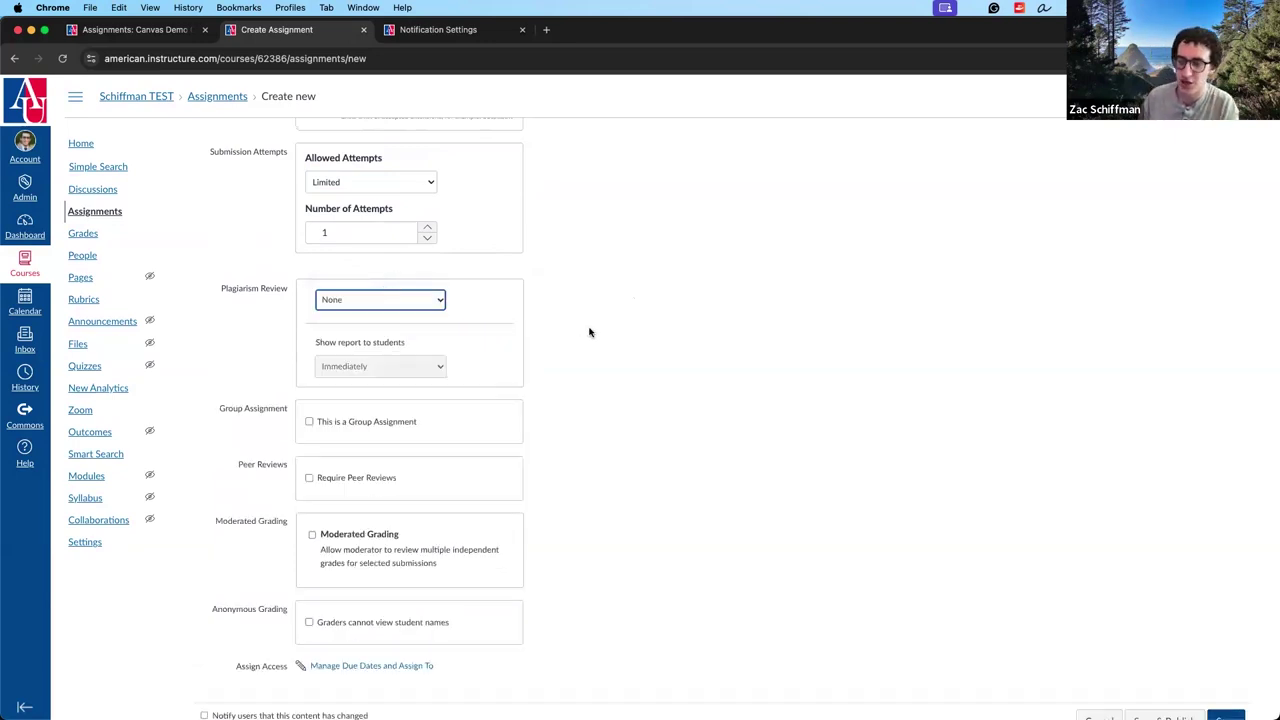
{"action": "scroll", "coordinate": [569, 343], "scroll_direction": "down", "scroll_amount": 2}
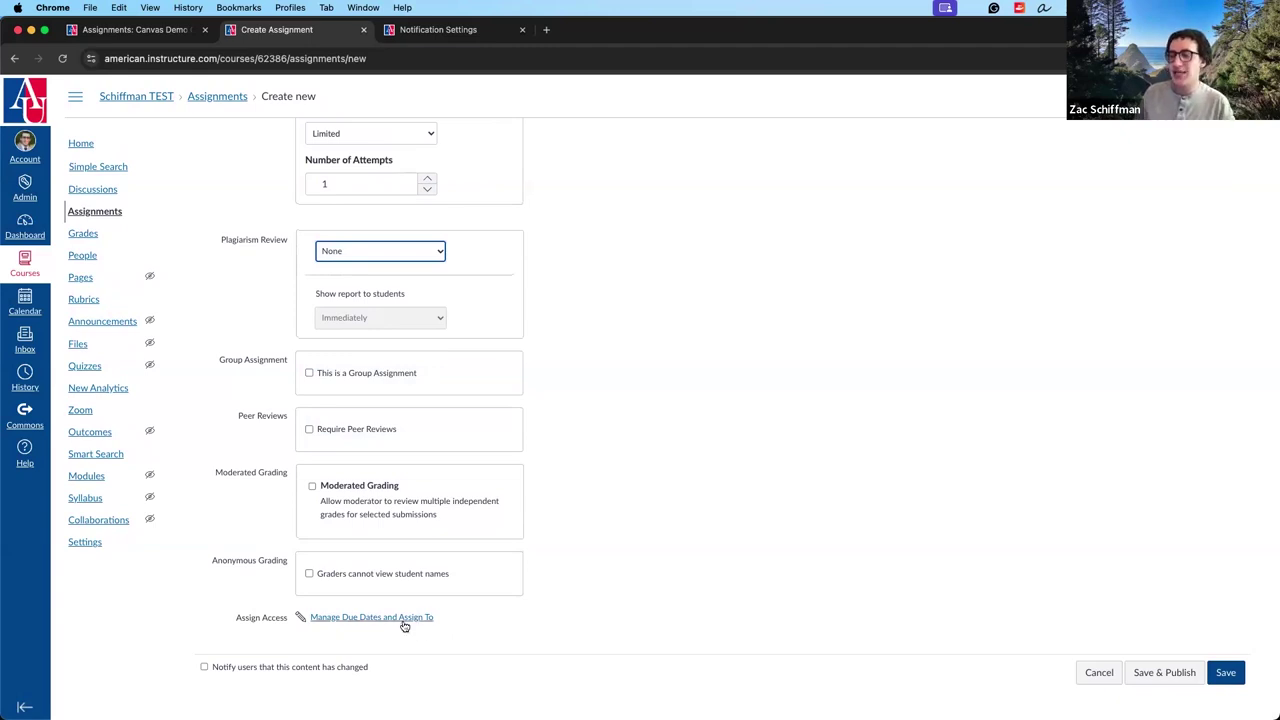
Step: Open Manage Due Dates and Assign To, highlighting the Available from and Until date fields
{"action": "left_click", "coordinate": [403, 619]}
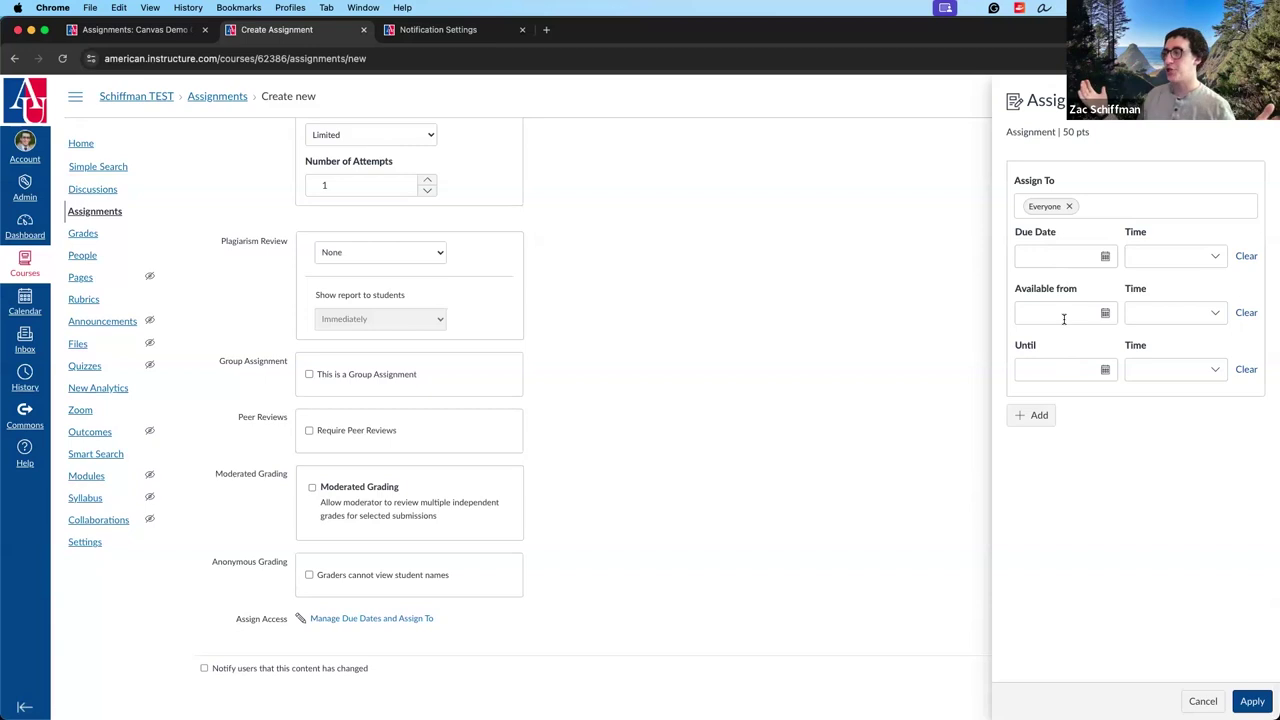
{"action": "left_click_drag", "start_coordinate": [1080, 289], "coordinate": [1006, 290]}
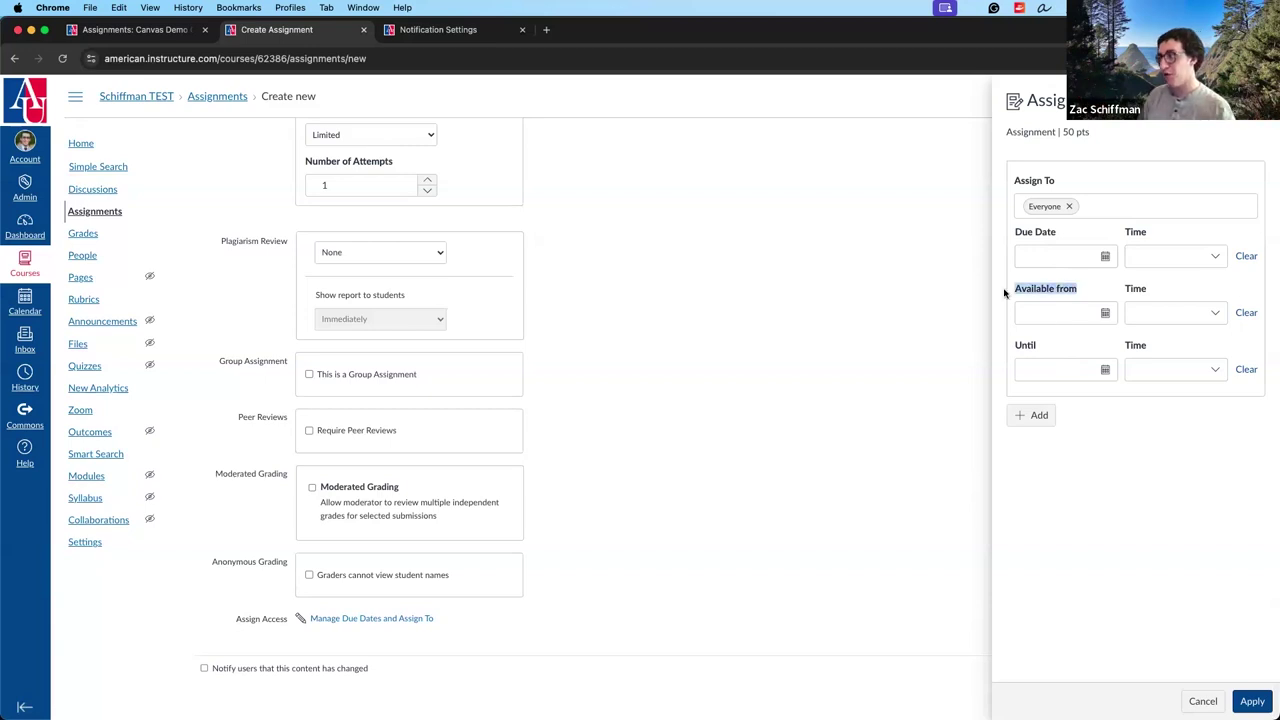
{"action": "left_click_drag", "start_coordinate": [1046, 347], "coordinate": [1014, 345]}
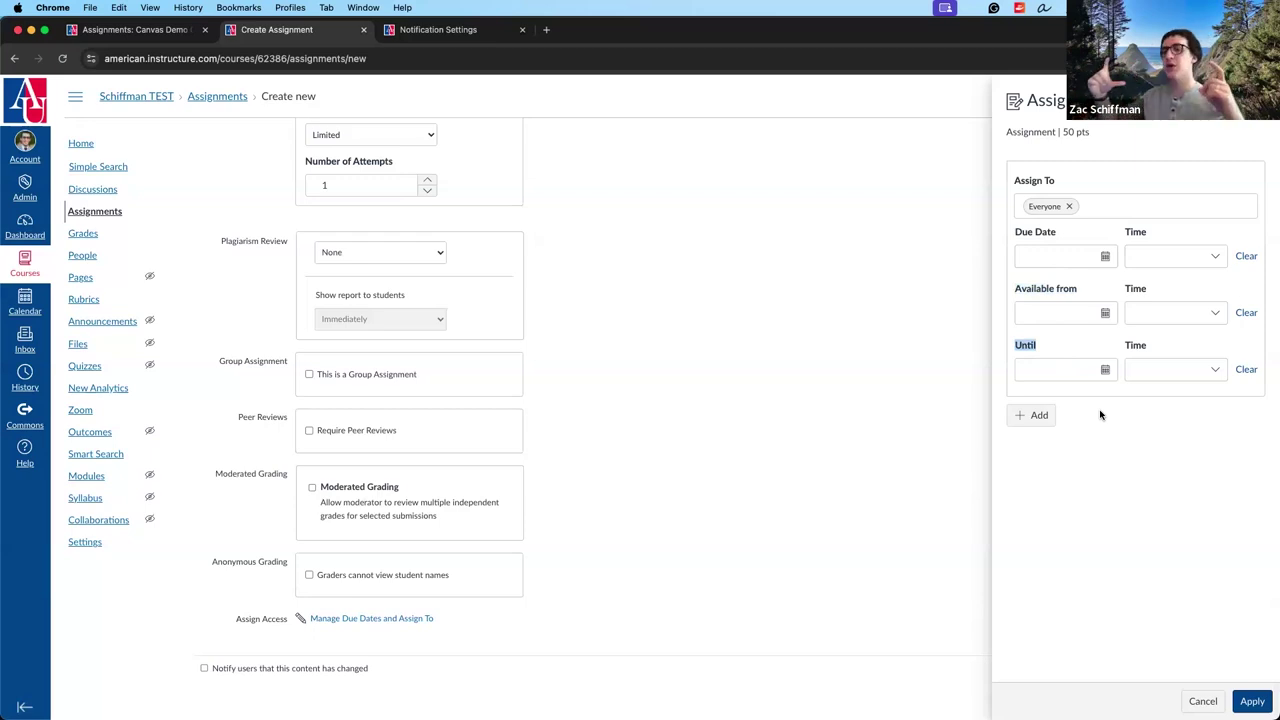
Step: Add then delete a second assign-to card for the course section, close the tray and cancel
{"action": "left_click", "coordinate": [1034, 418]}
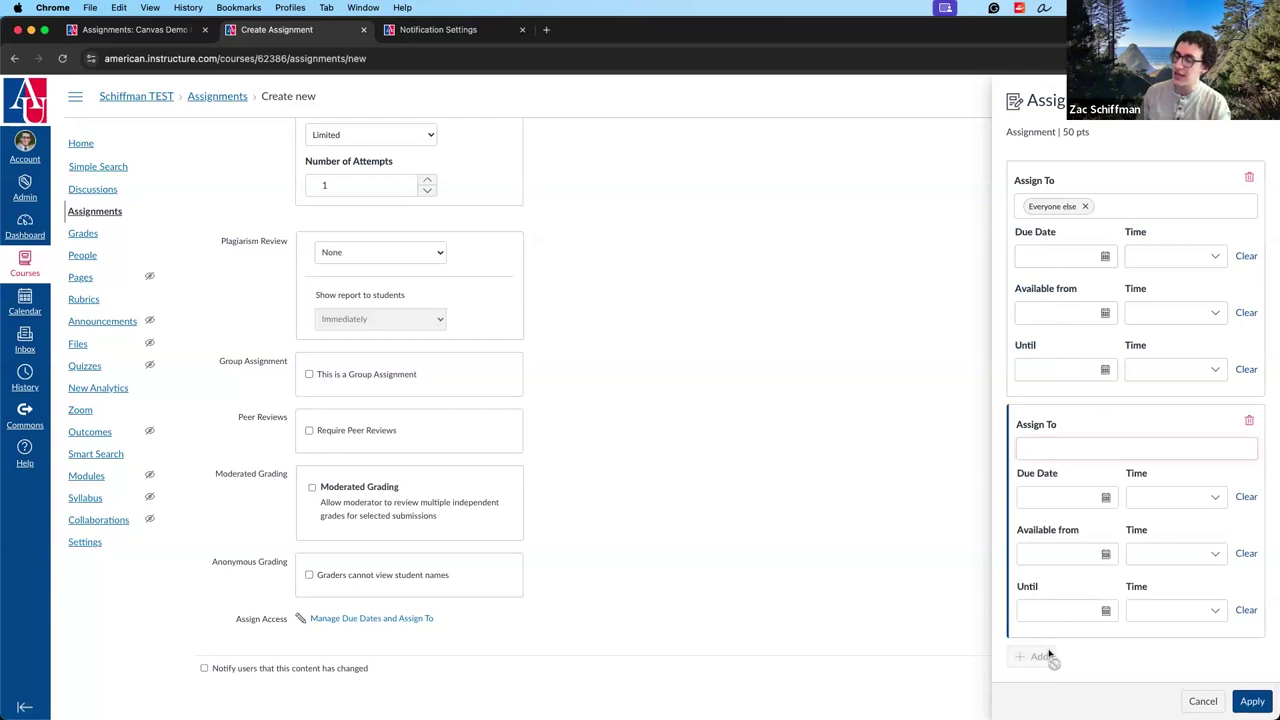
{"action": "left_click", "coordinate": [1088, 451]}
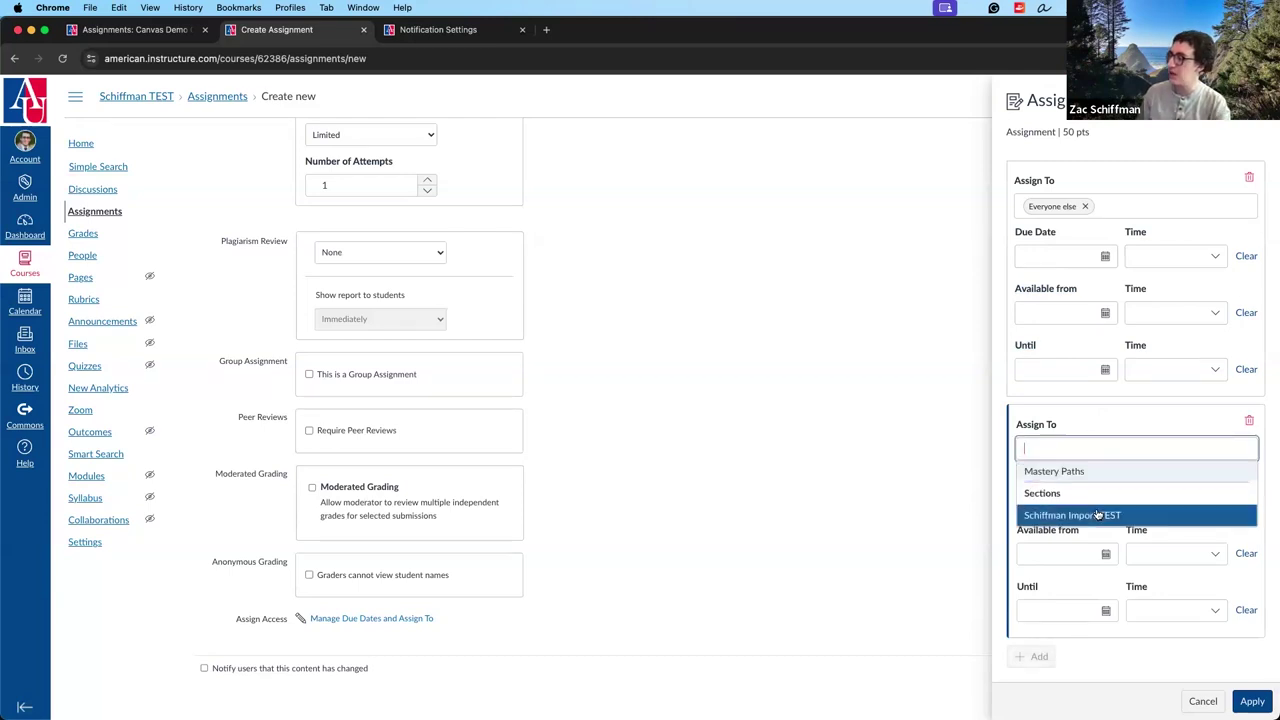
{"action": "left_click", "coordinate": [1092, 515]}
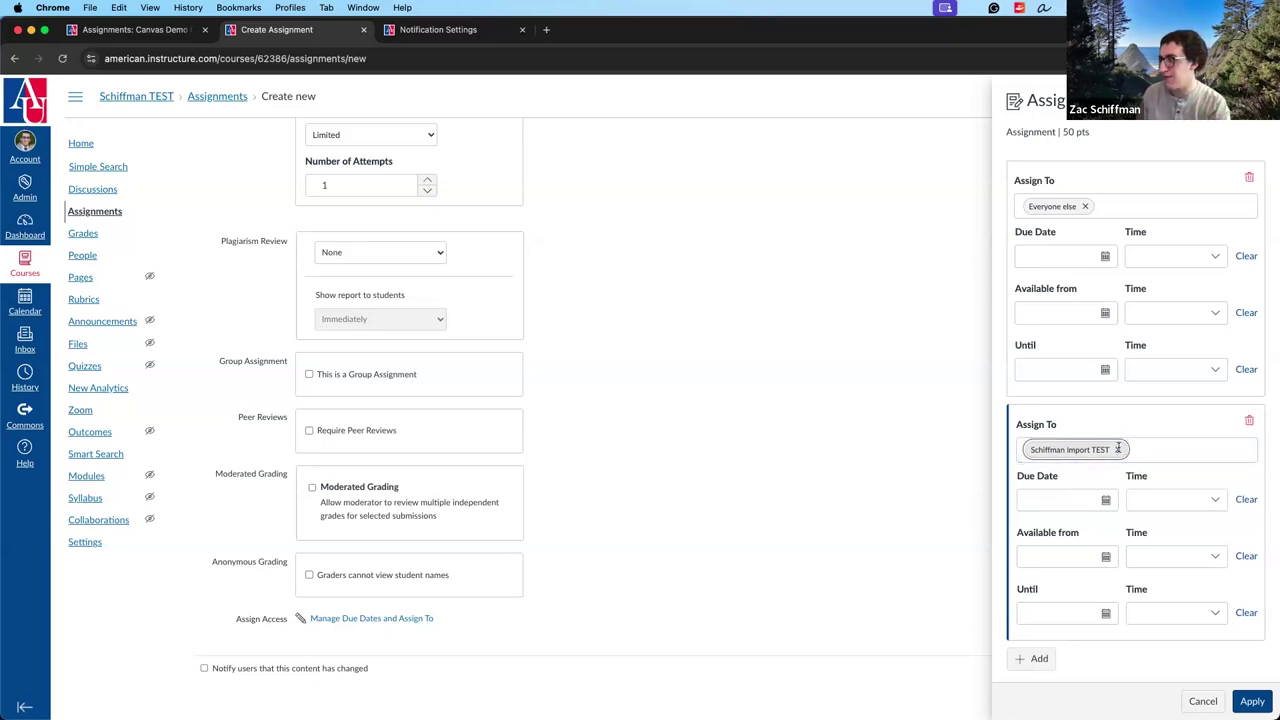
{"action": "left_click", "coordinate": [1120, 451]}
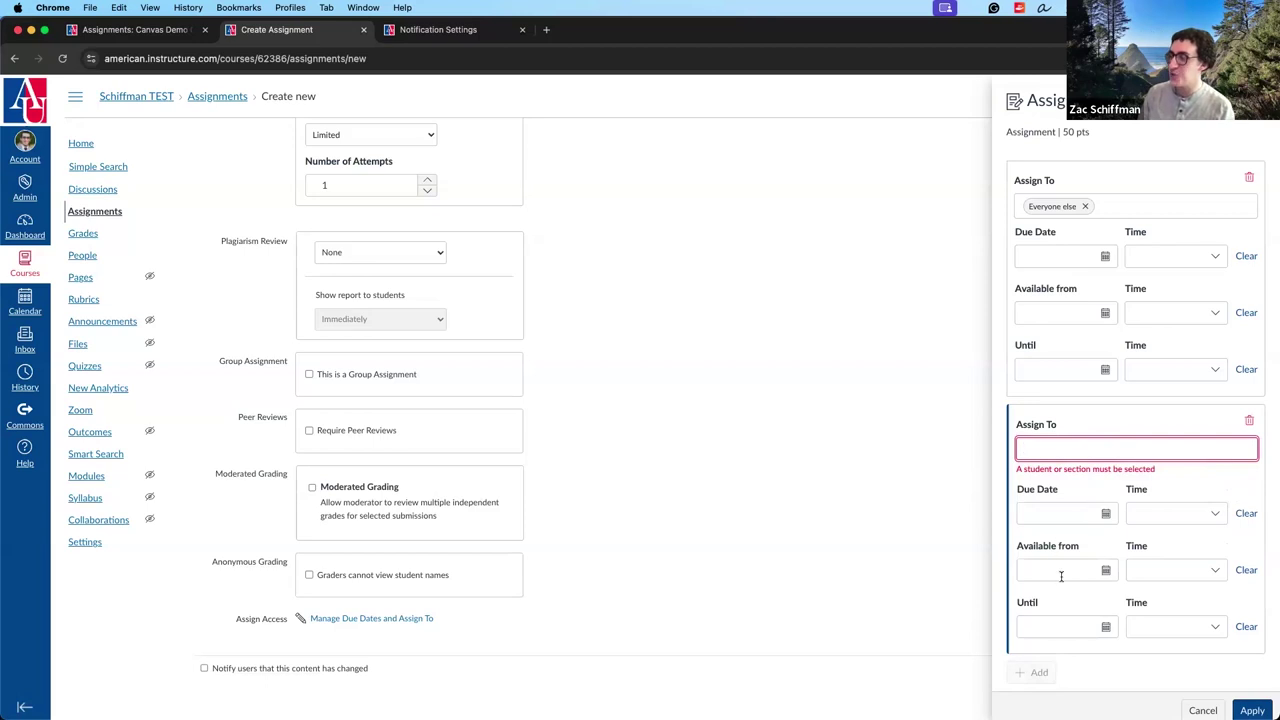
{"action": "scroll", "coordinate": [1106, 626], "scroll_direction": "down", "scroll_amount": 1}
{"action": "left_click", "coordinate": [1097, 445]}
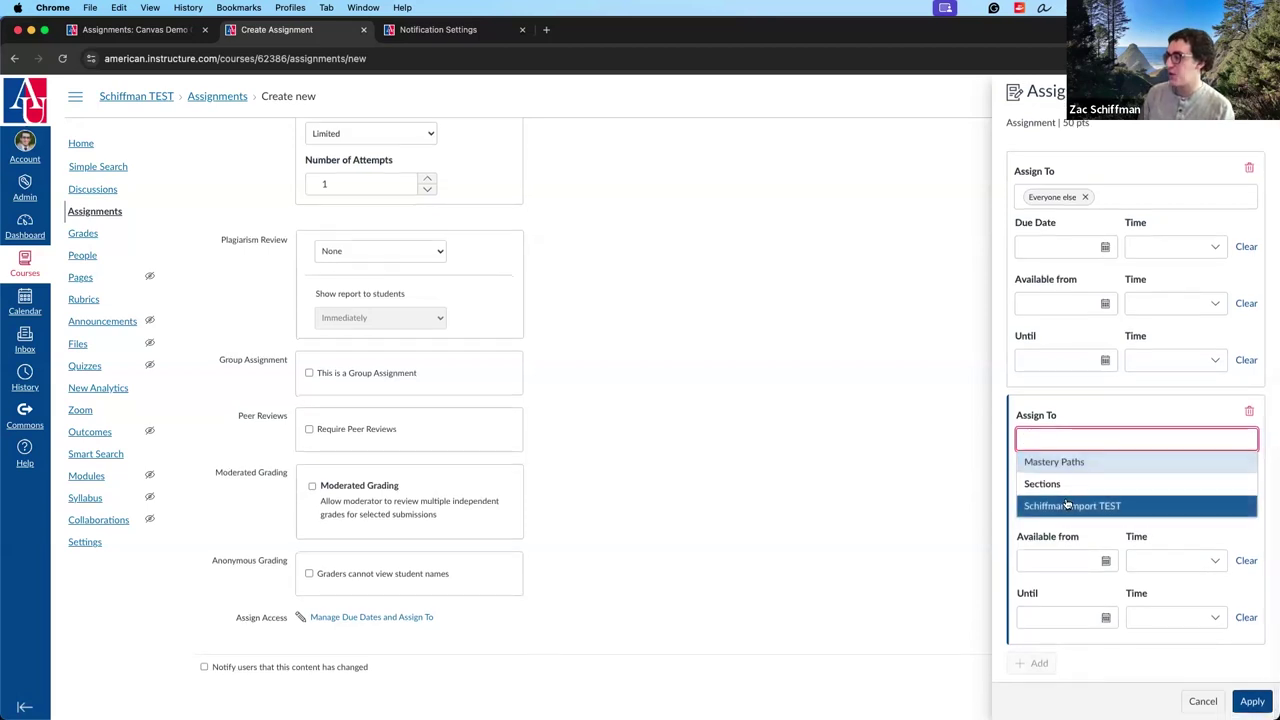
{"action": "left_click", "coordinate": [1072, 503]}
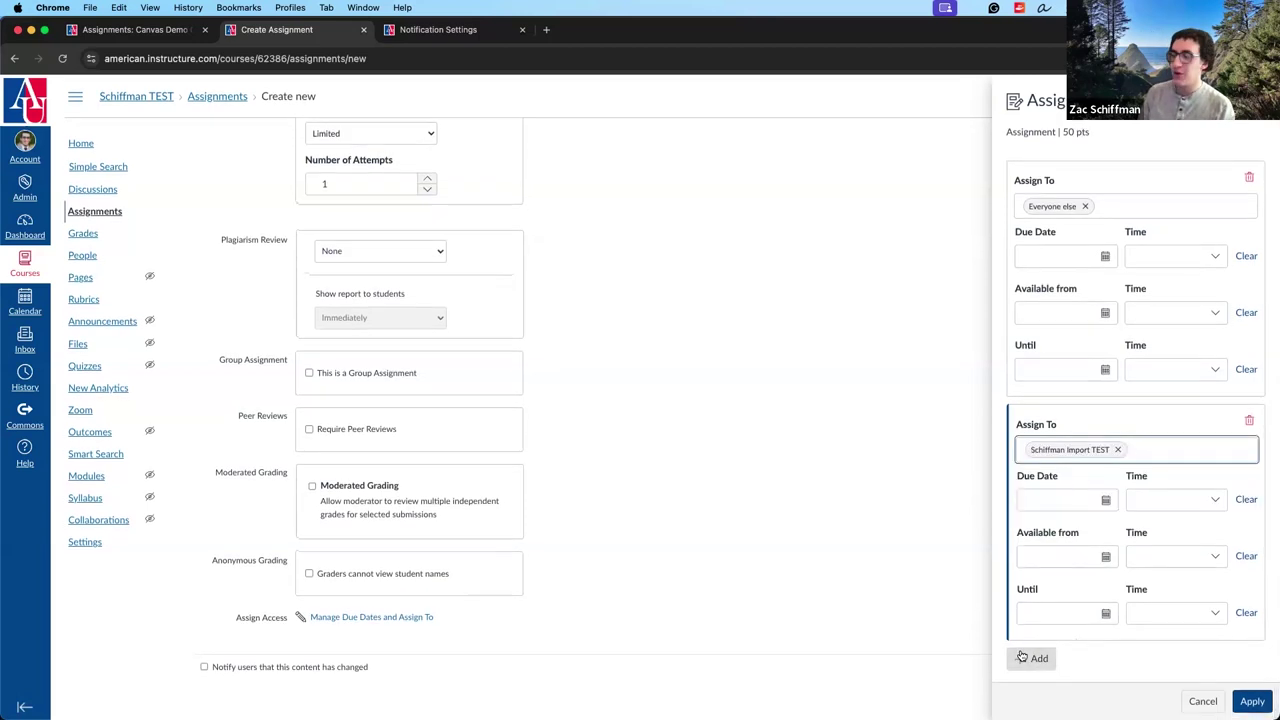
{"action": "left_click", "coordinate": [1248, 424]}
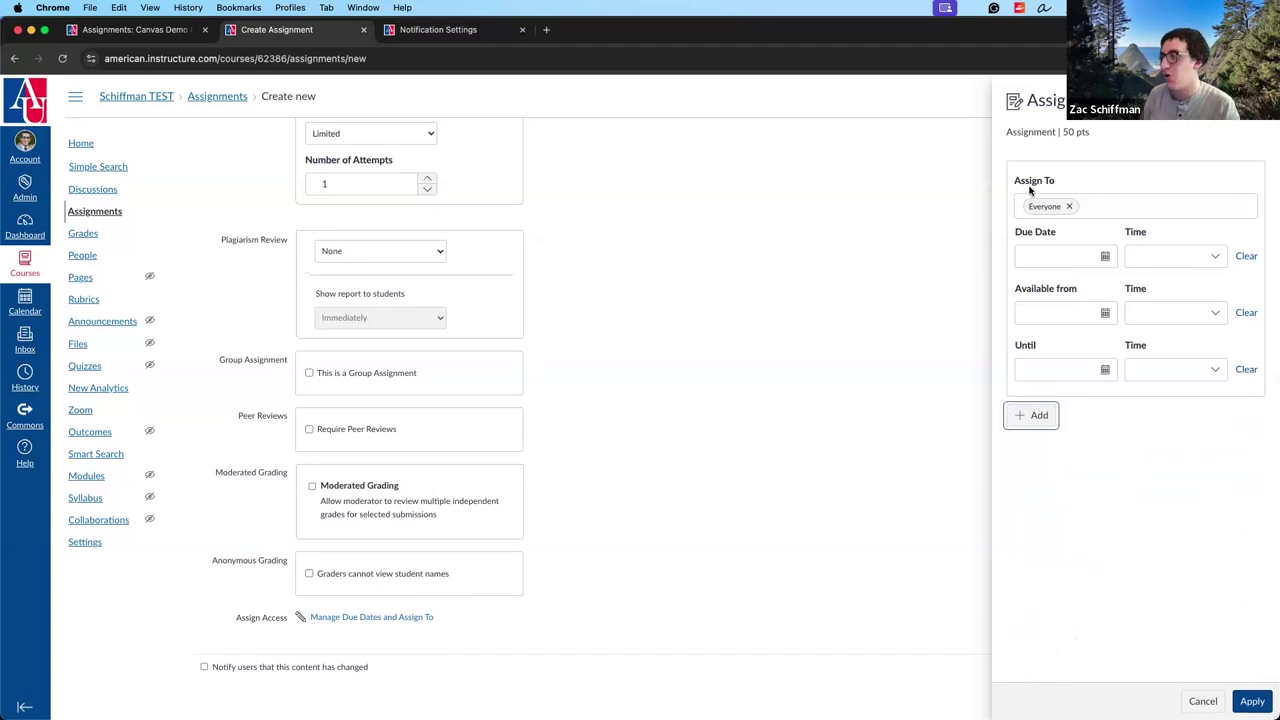
{"action": "left_click", "coordinate": [1229, 124]}
{"action": "left_click", "coordinate": [1099, 672]}
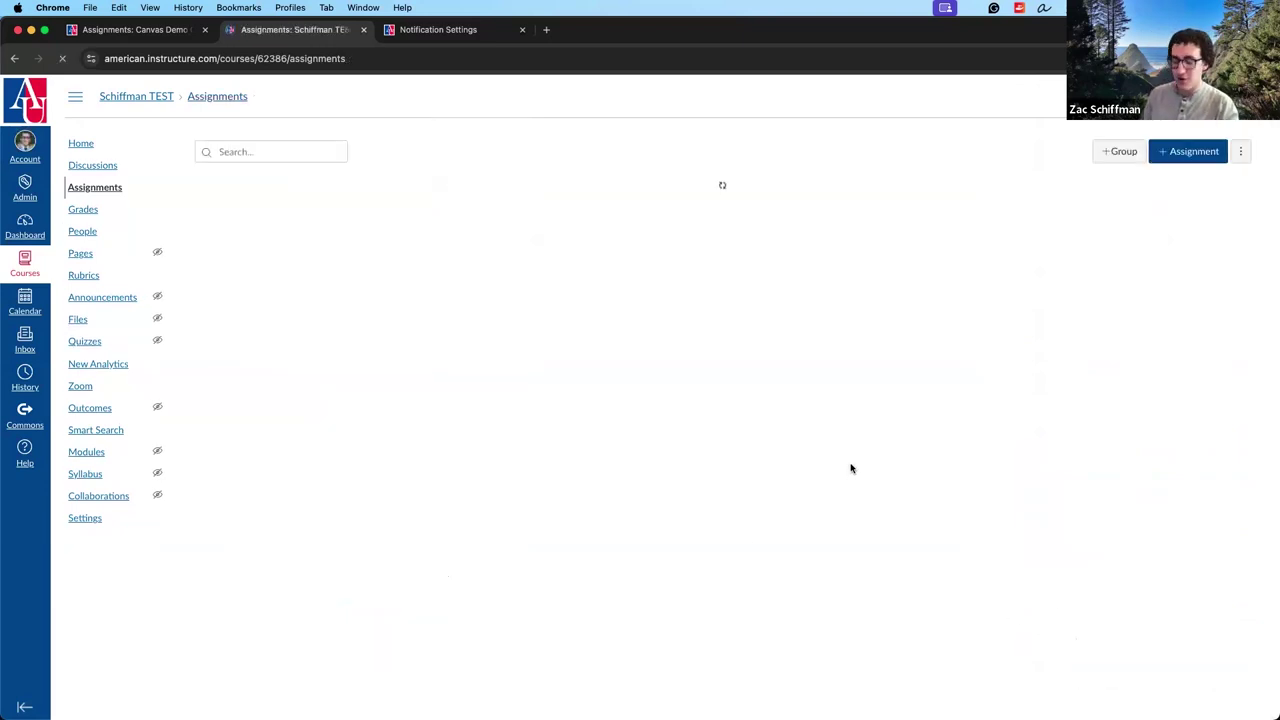